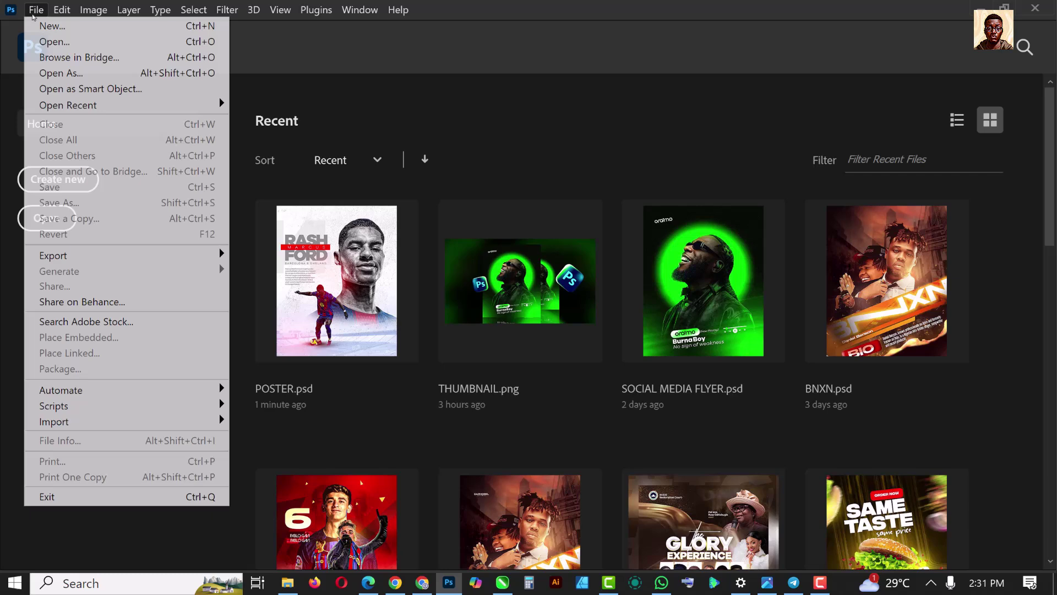
- Create SPORT POSTER as a new 4 × 5 in, 300 ppi document with a transparent background
left_click(38, 26)
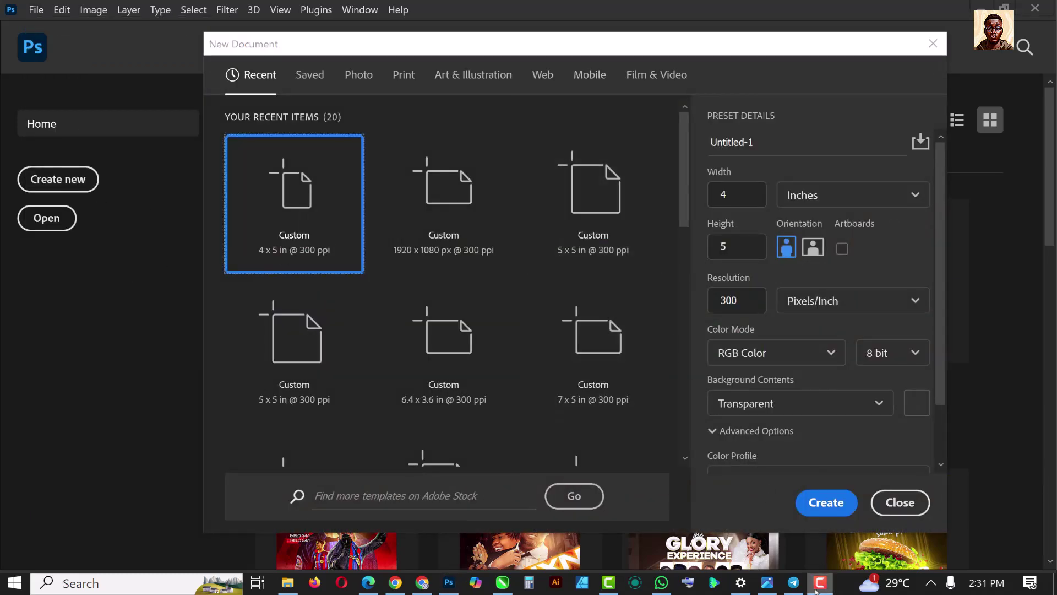
left_click(763, 145)
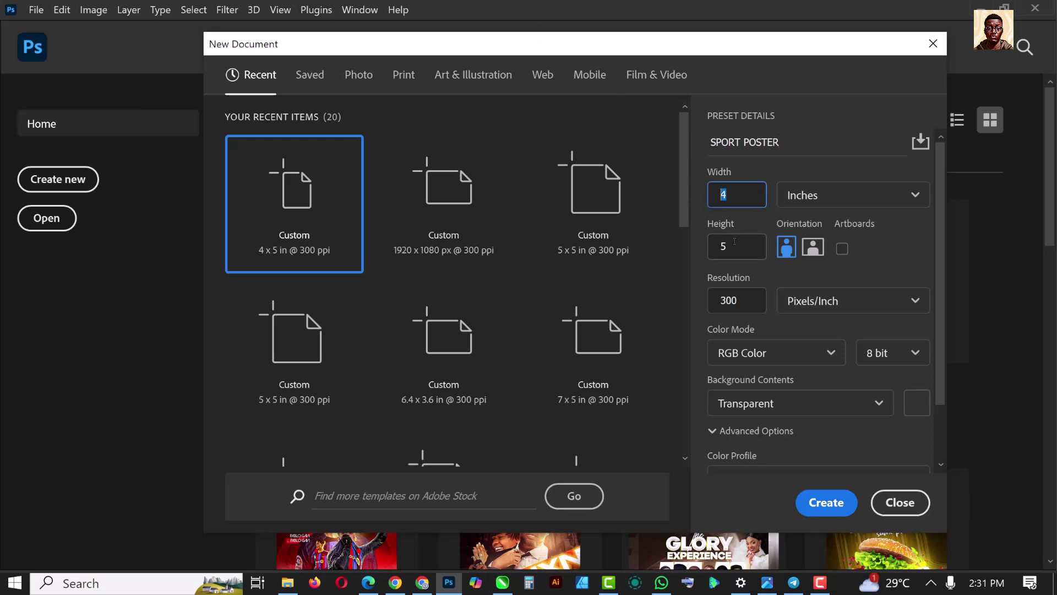
left_click(750, 306)
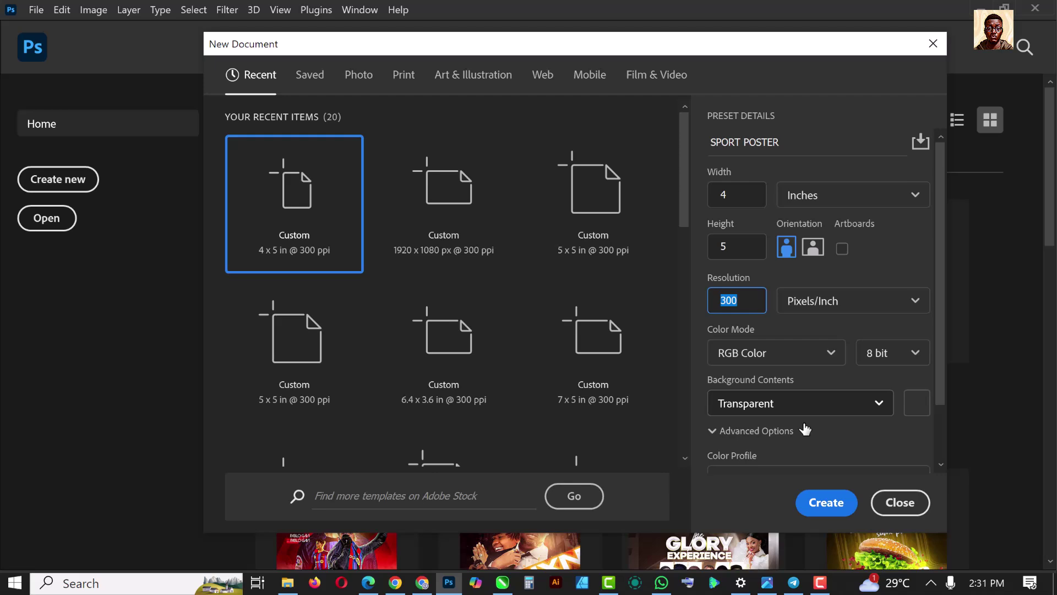
left_click(826, 502)
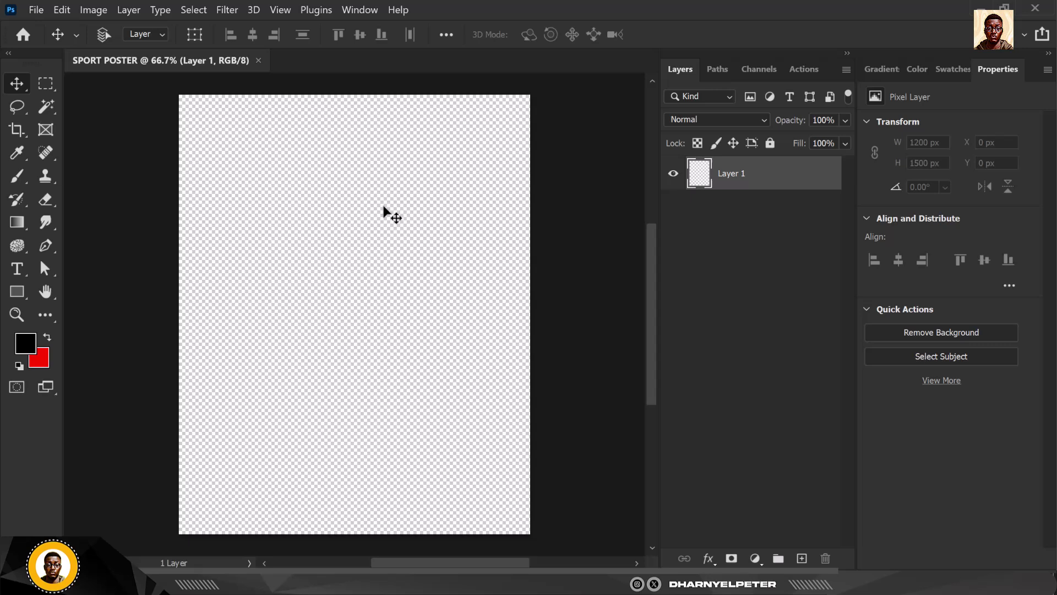
- Fit the canvas in the window and add a white (#ffffff) Solid Color fill layer
key("ctrl+0")
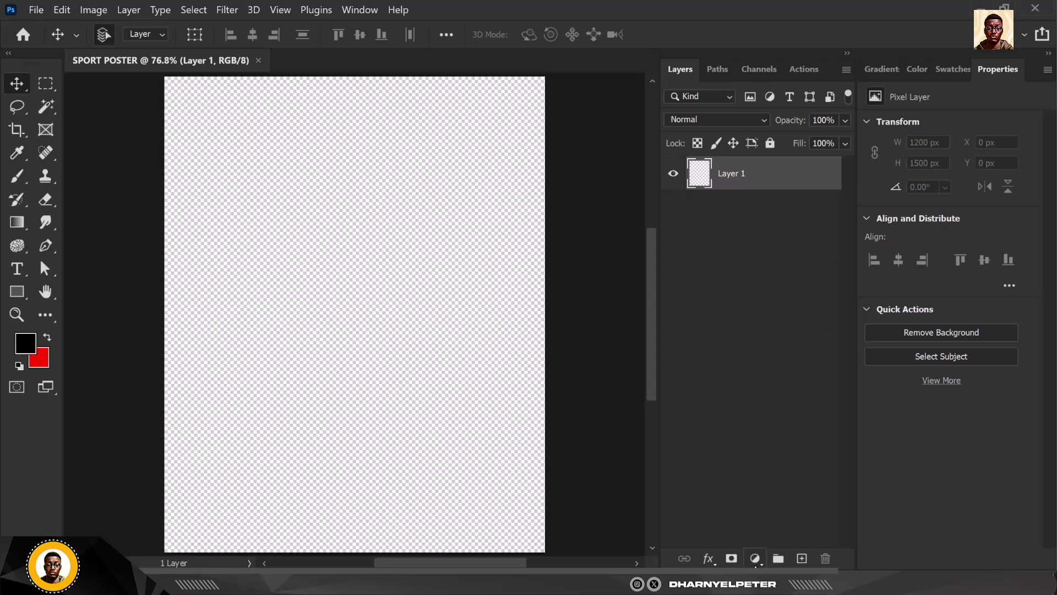
left_click(754, 558)
left_click(811, 274)
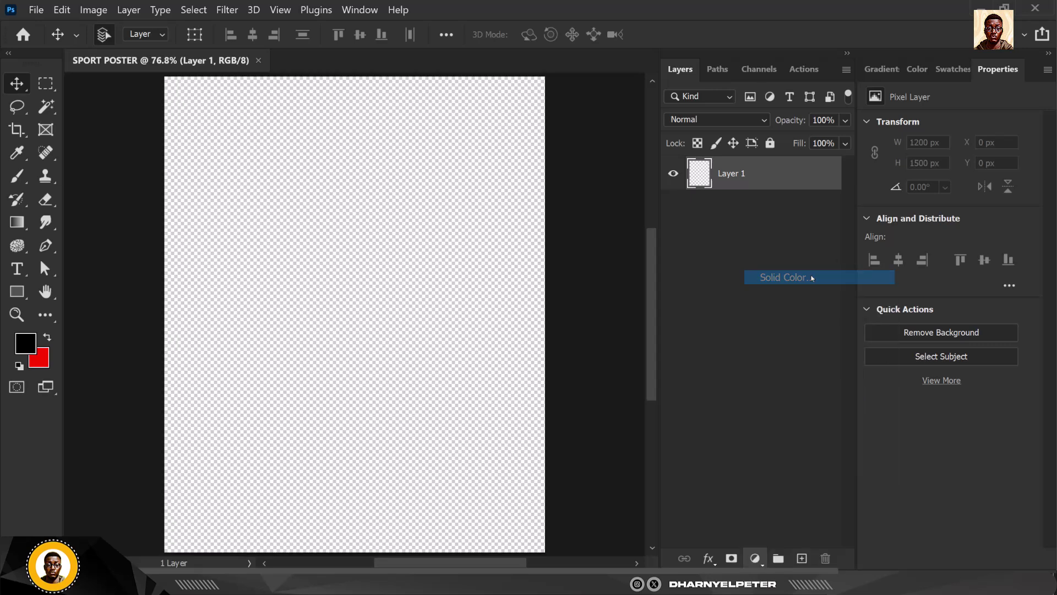
left_click_drag(595, 176, 566, 129)
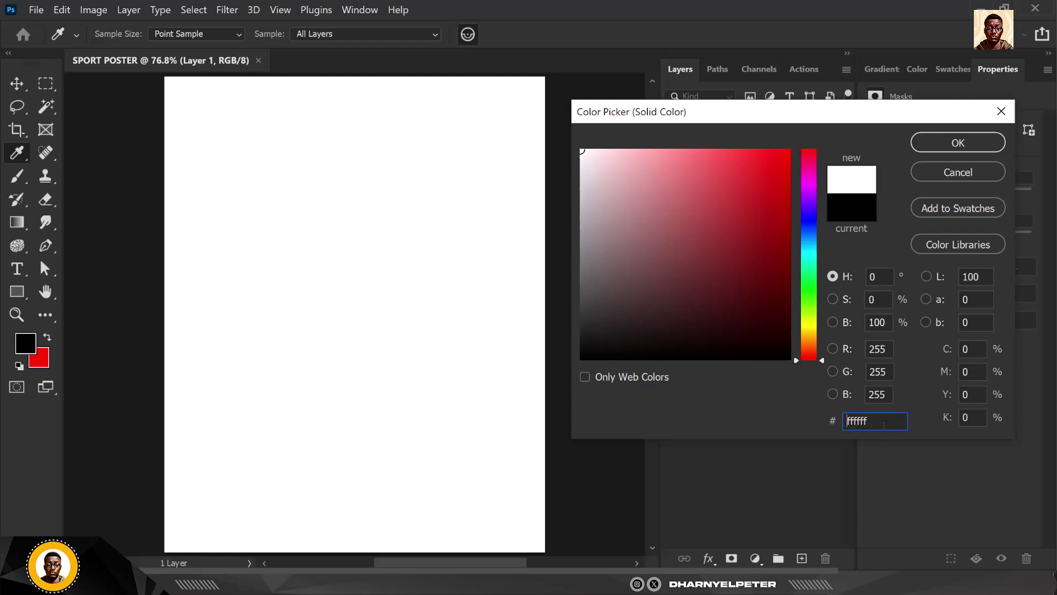
left_click(958, 143)
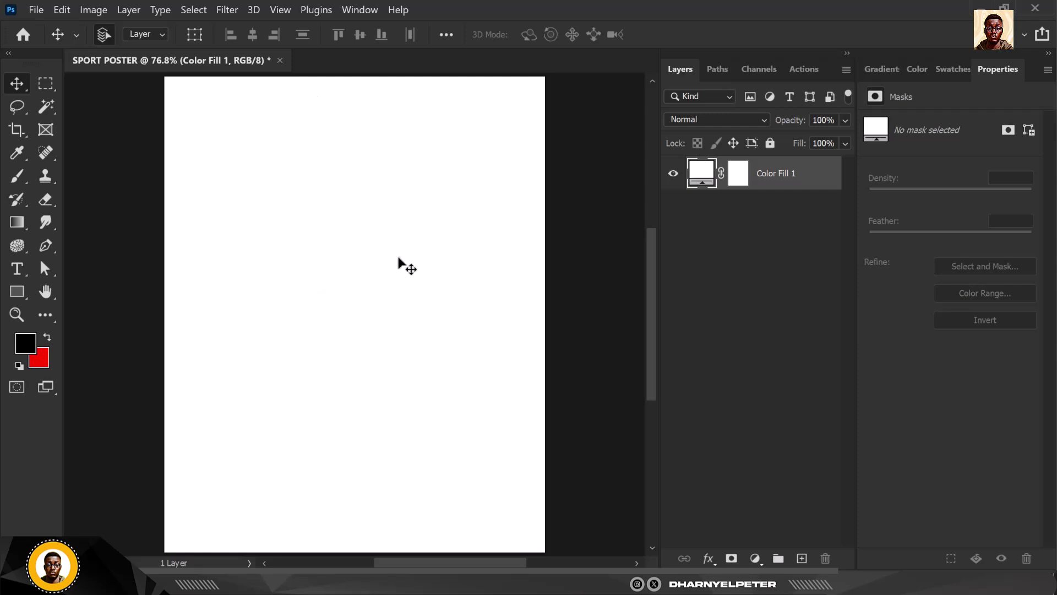
- In File Explorer, go into Downloads > GRAPHICS BUNDLE 1.0 > PREMIUM BACKGROUNDS
key("alt+Tab")
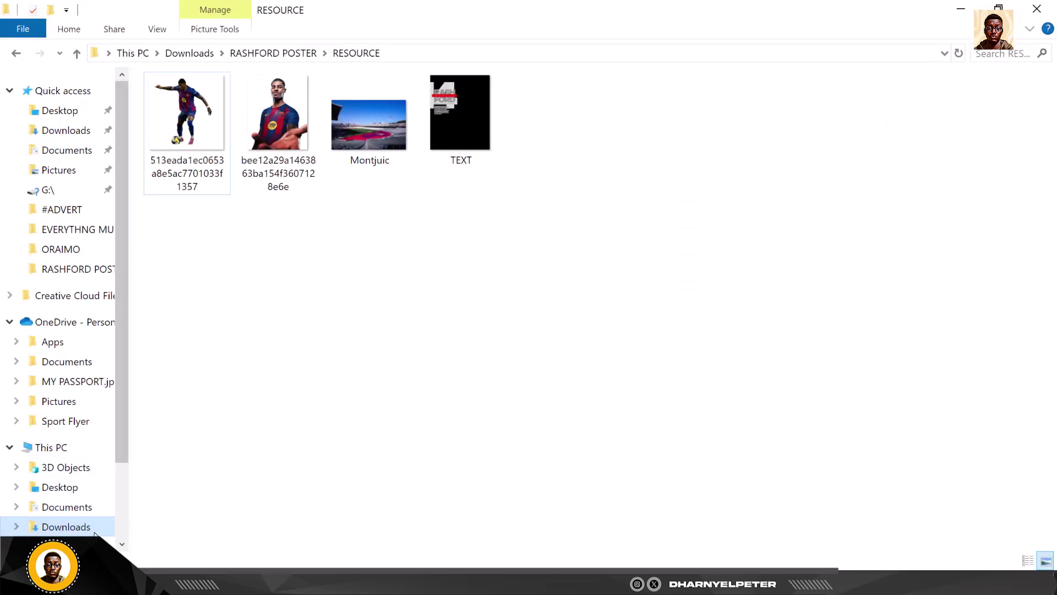
scroll(560, 401, "down", 5)
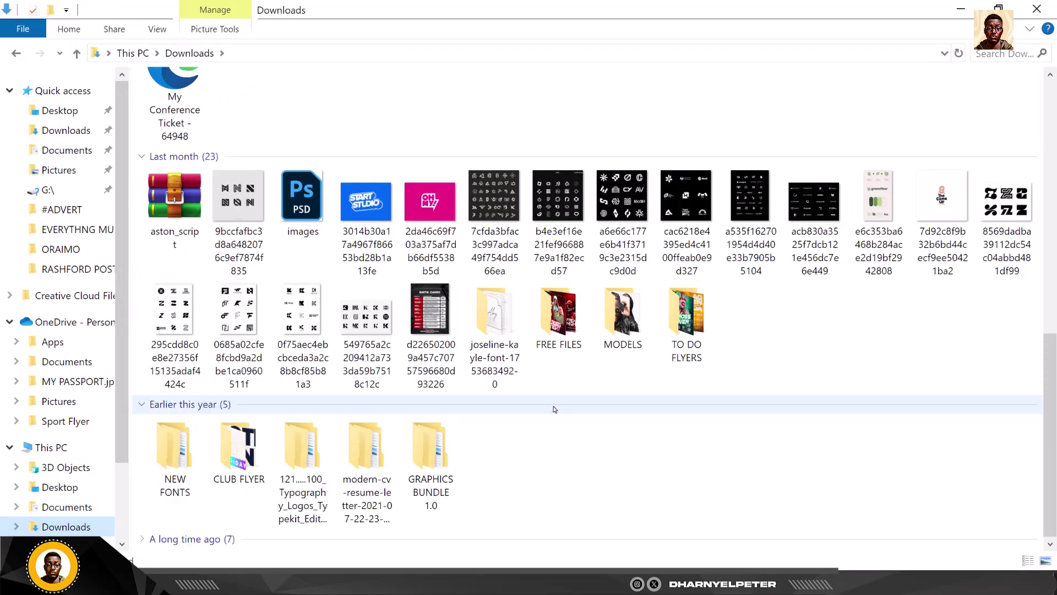
left_click(421, 448)
double_click(421, 449)
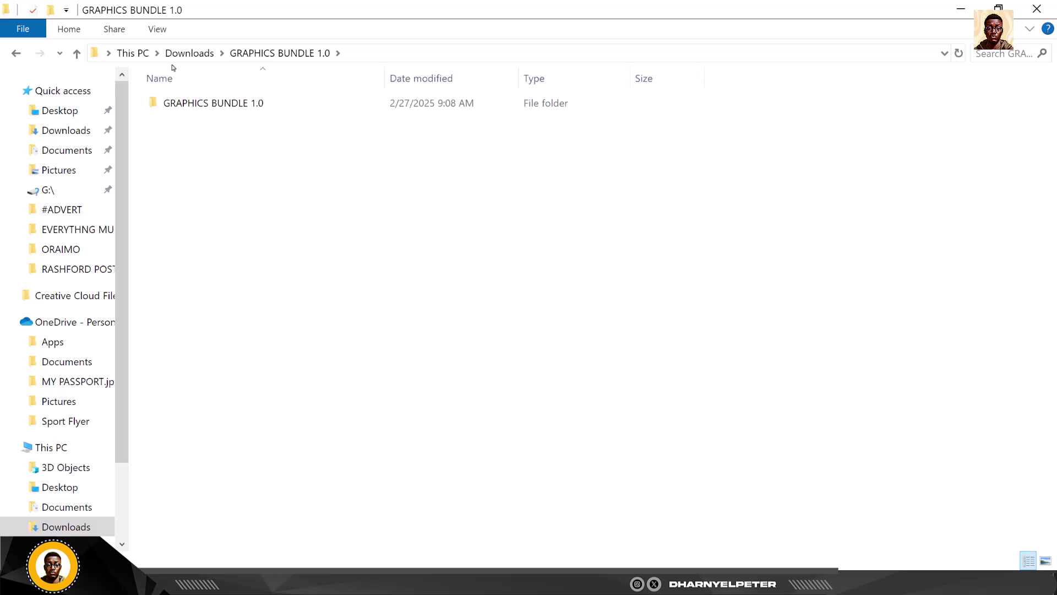
double_click(182, 103)
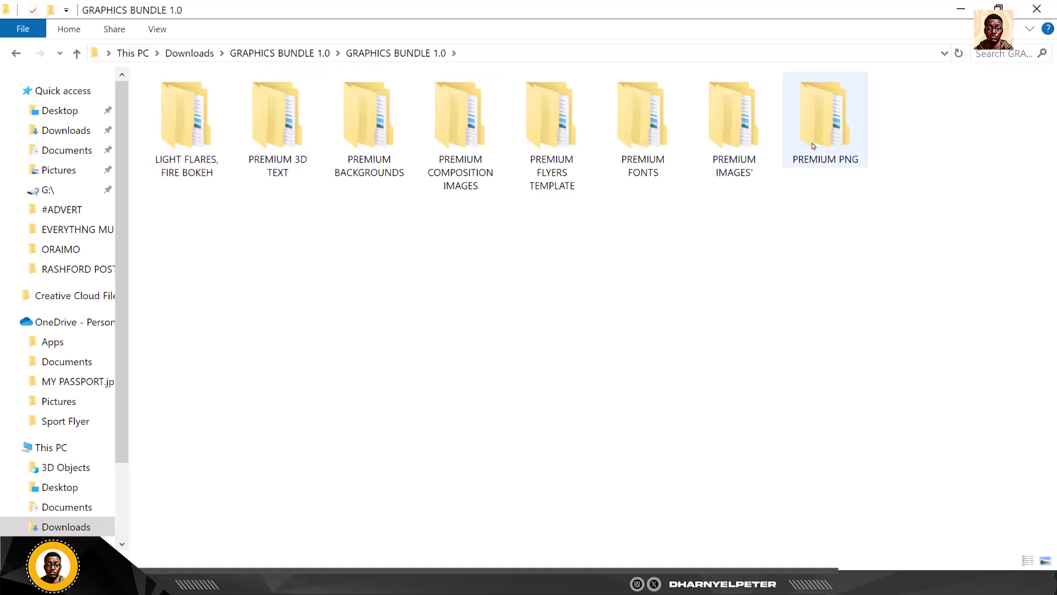
left_click(373, 116)
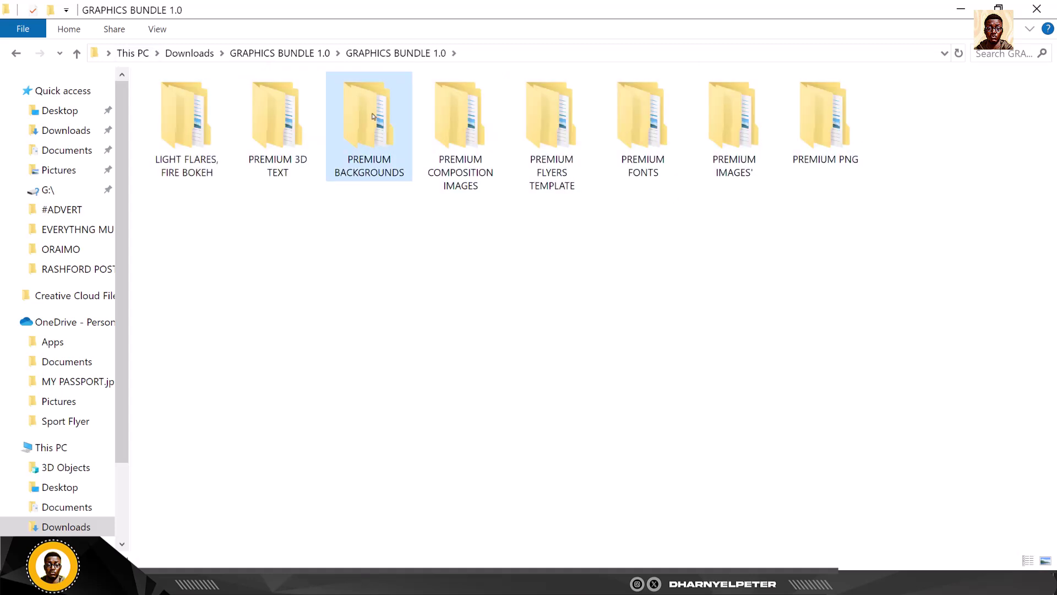
double_click(372, 117)
- Open the WHITE backgrounds folder and drag the white texture into the poster
left_click(213, 103)
left_click(212, 103)
double_click(213, 103)
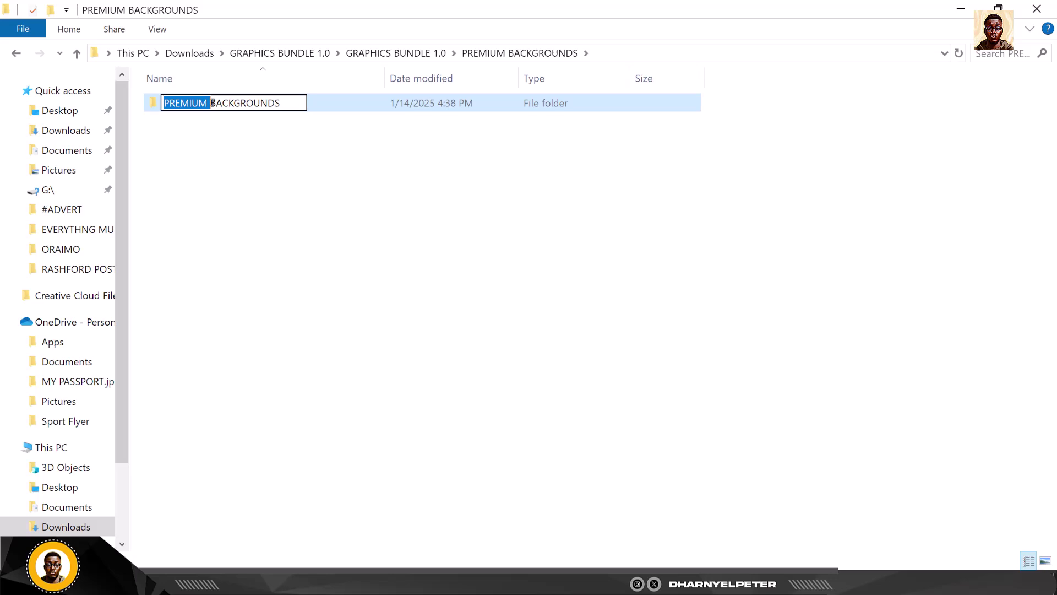
double_click(321, 107)
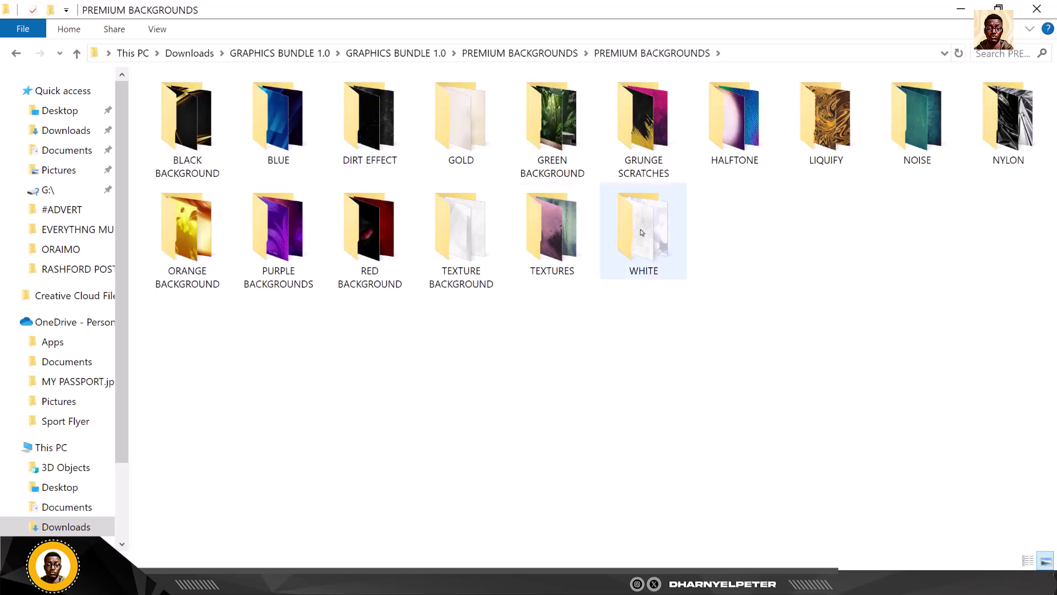
left_click(676, 228)
double_click(675, 228)
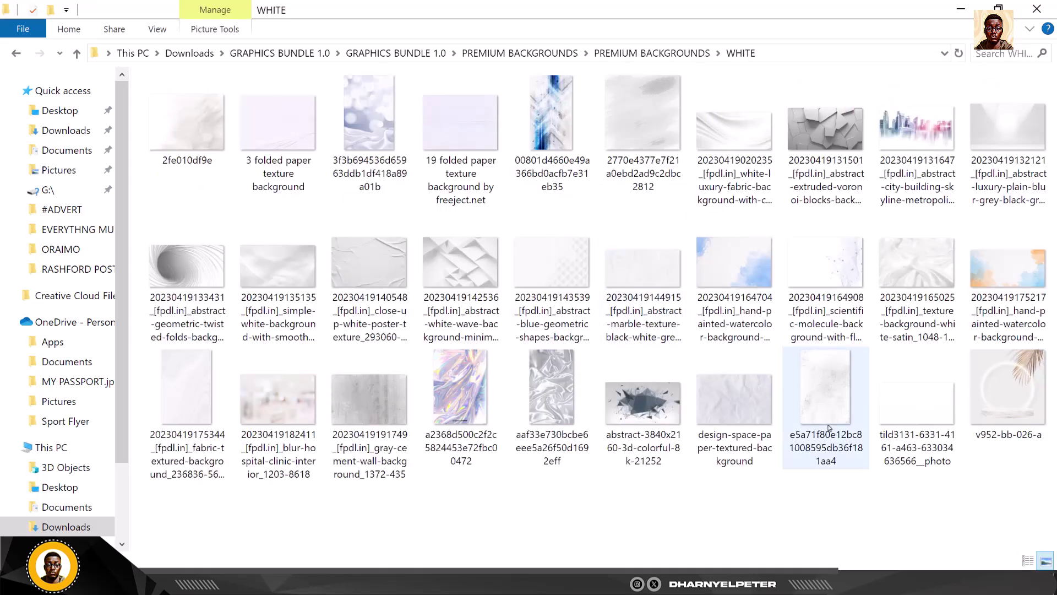
left_click_drag(825, 408, 390, 332)
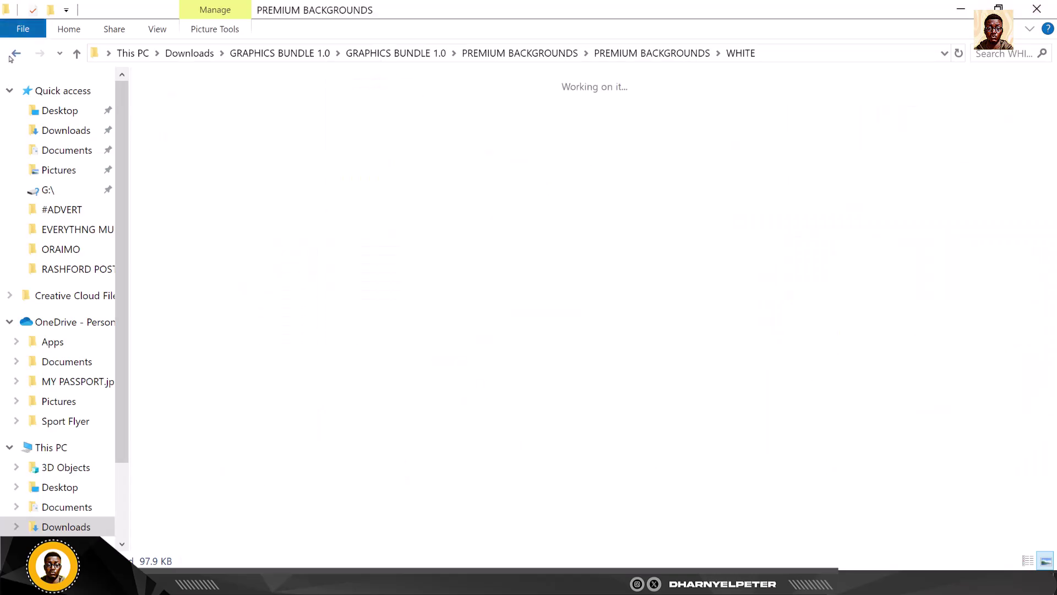
- Go back to the RASHFORD POSTER RESOURCE folder and select the player portrait image
left_click(15, 54)
left_click(15, 54)
left_click(15, 53)
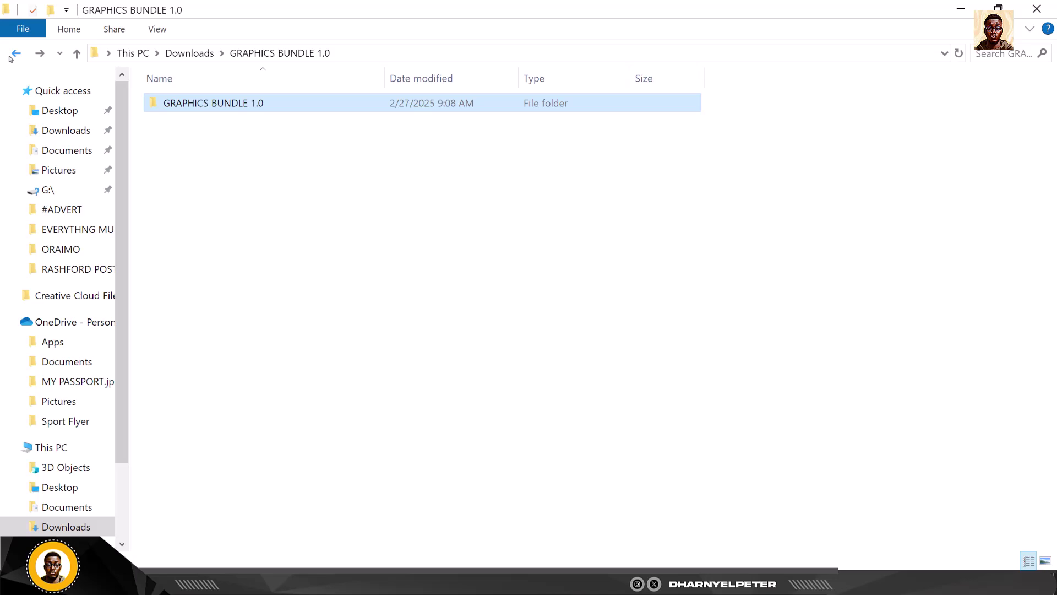
left_click(14, 53)
left_click(14, 54)
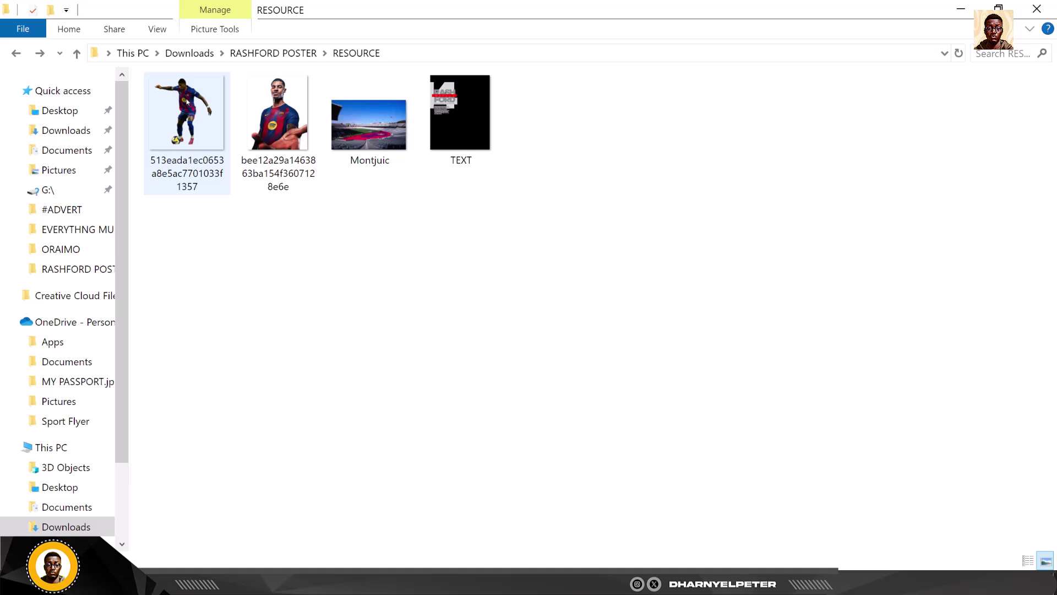
left_click(279, 154)
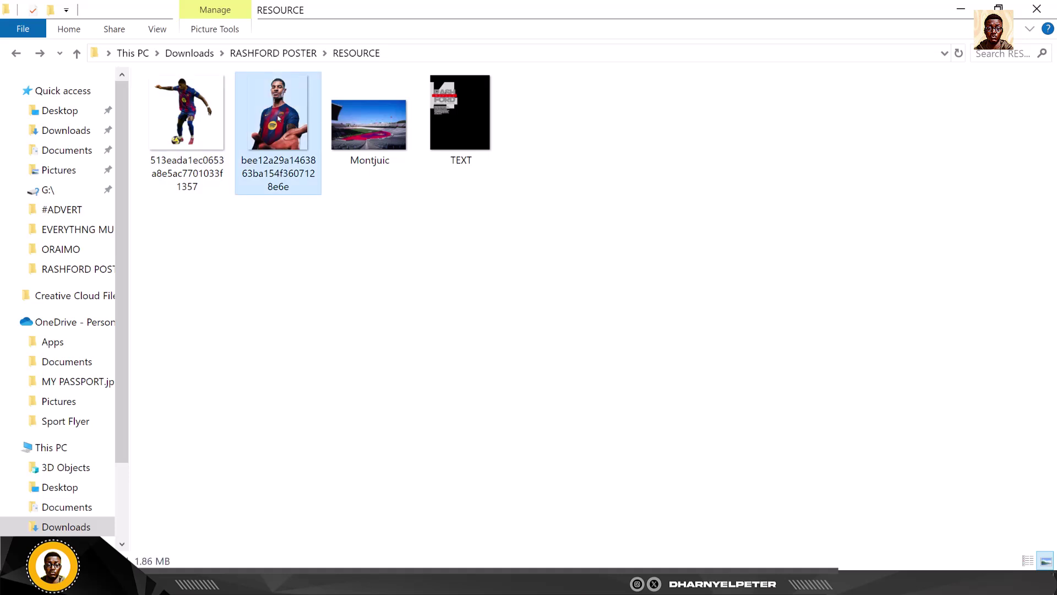
- Drag the striped-jersey player portrait onto the canvas and commit it above the white texture
left_click_drag(279, 119, 364, 254)
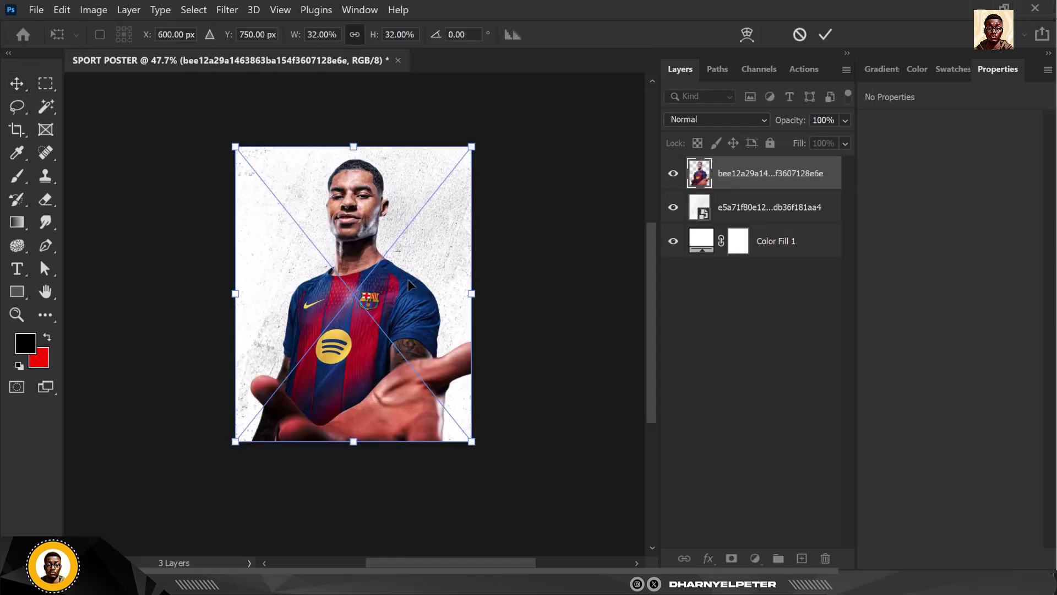
scroll(408, 285, "down", 2)
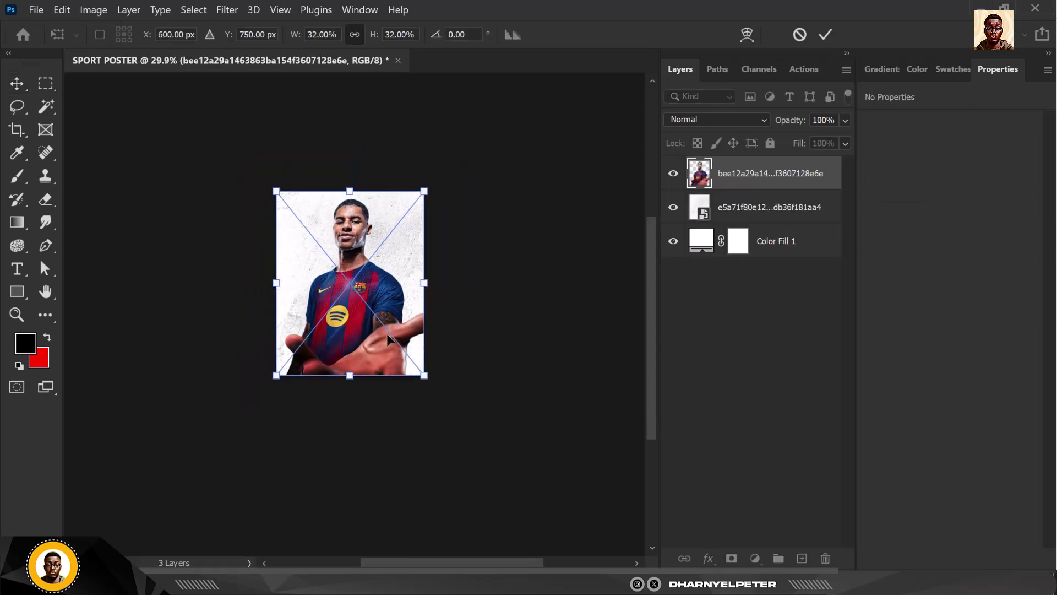
key("Return")
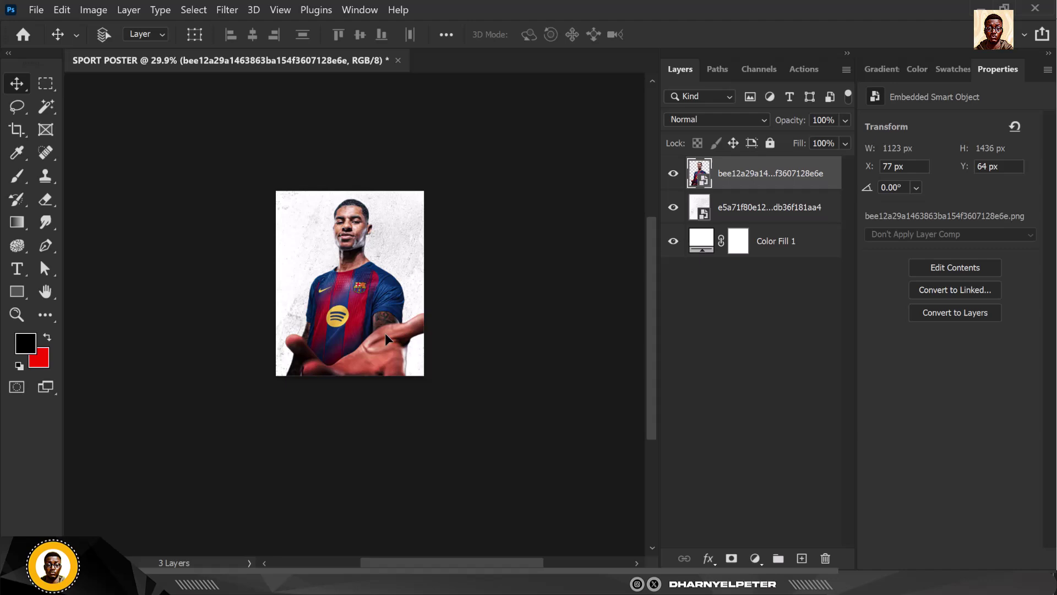
scroll(380, 333, "up", 3)
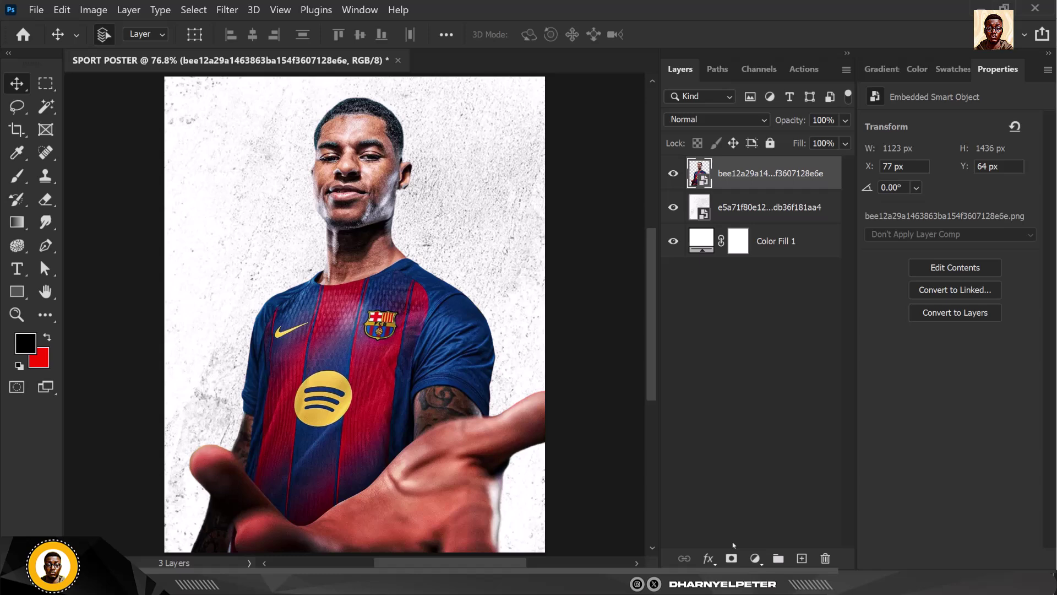
- Add a layer mask to the portrait and brush black over the hands and lower jersey
left_click(731, 558)
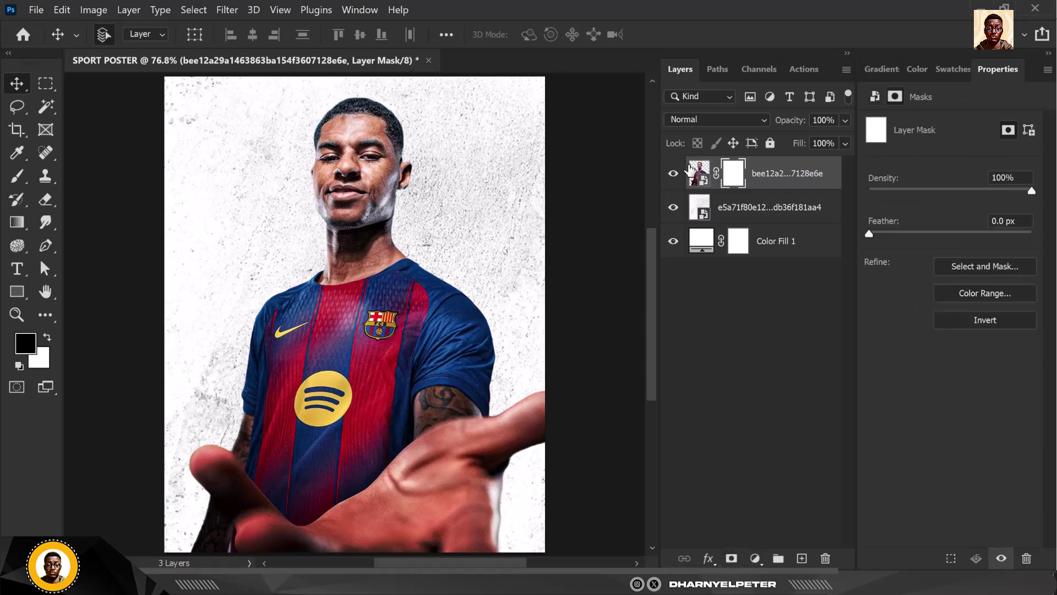
left_click(17, 177)
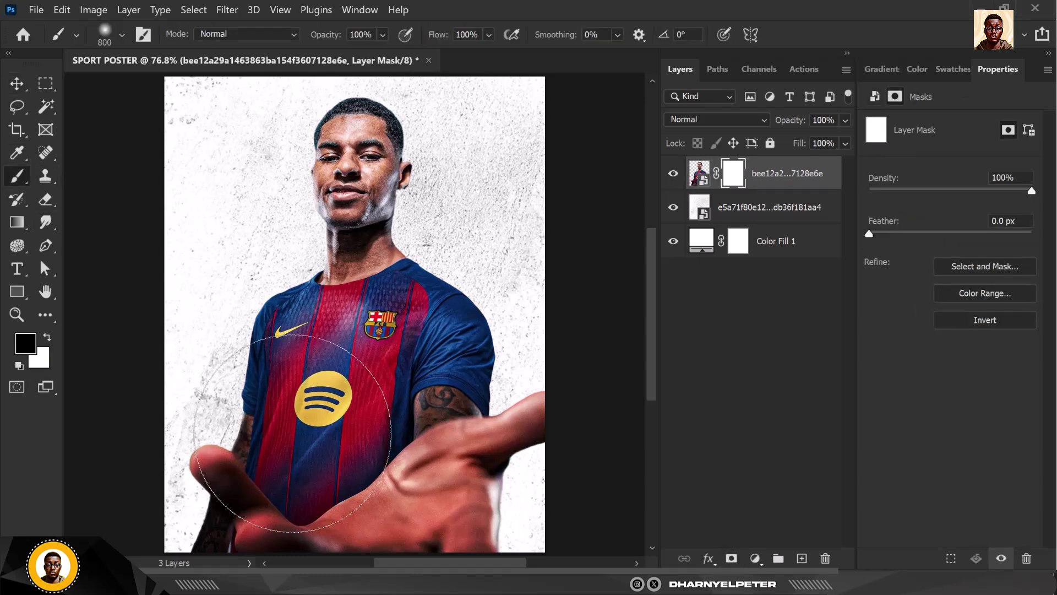
scroll(249, 404, "down", 2)
mouse_move(220, 511)
left_mouse_down()
mouse_move(452, 518)
mouse_move(224, 500)
mouse_move(451, 500)
mouse_move(221, 483)
mouse_move(472, 480)
mouse_move(341, 479)
mouse_move(390, 472)
left_mouse_up()
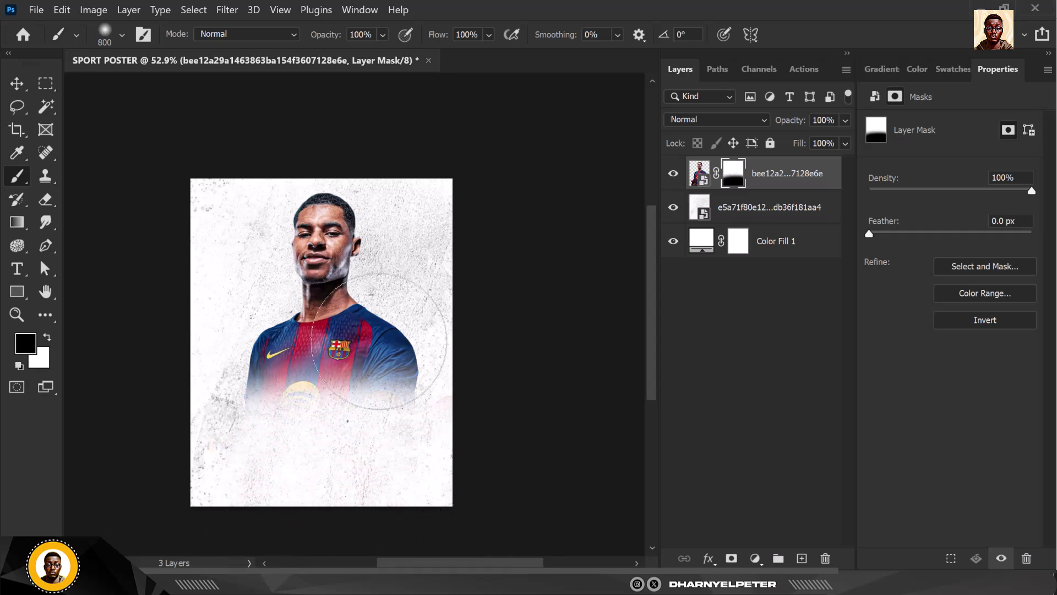
mouse_move(266, 472)
left_mouse_down()
mouse_move(250, 443)
mouse_move(420, 425)
mouse_move(255, 437)
mouse_move(304, 433)
mouse_move(267, 413)
mouse_move(373, 420)
mouse_move(262, 434)
mouse_move(374, 443)
mouse_move(374, 466)
left_mouse_up()
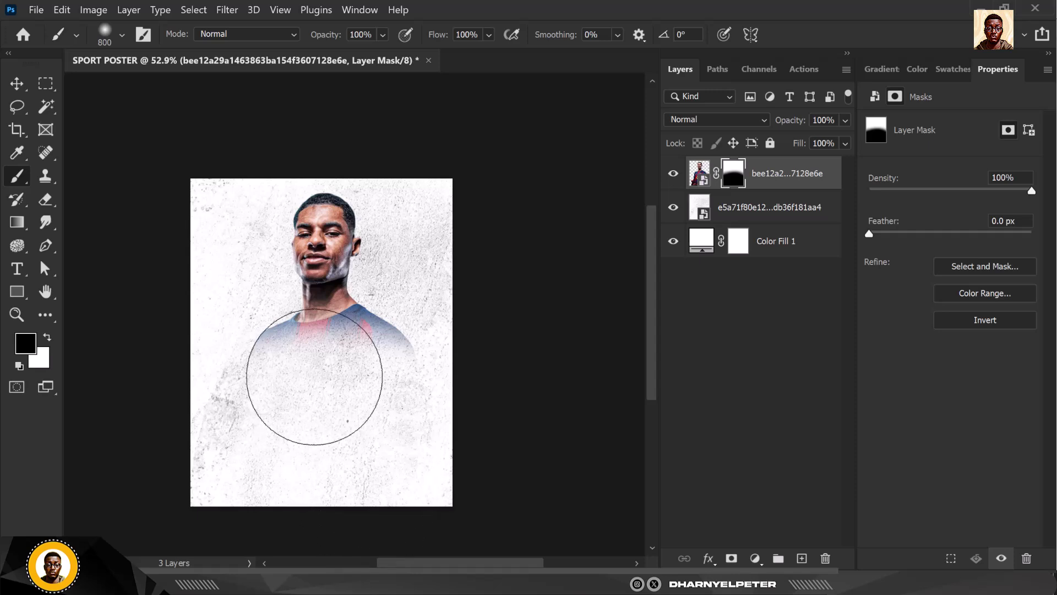
scroll(314, 373, "up", 3)
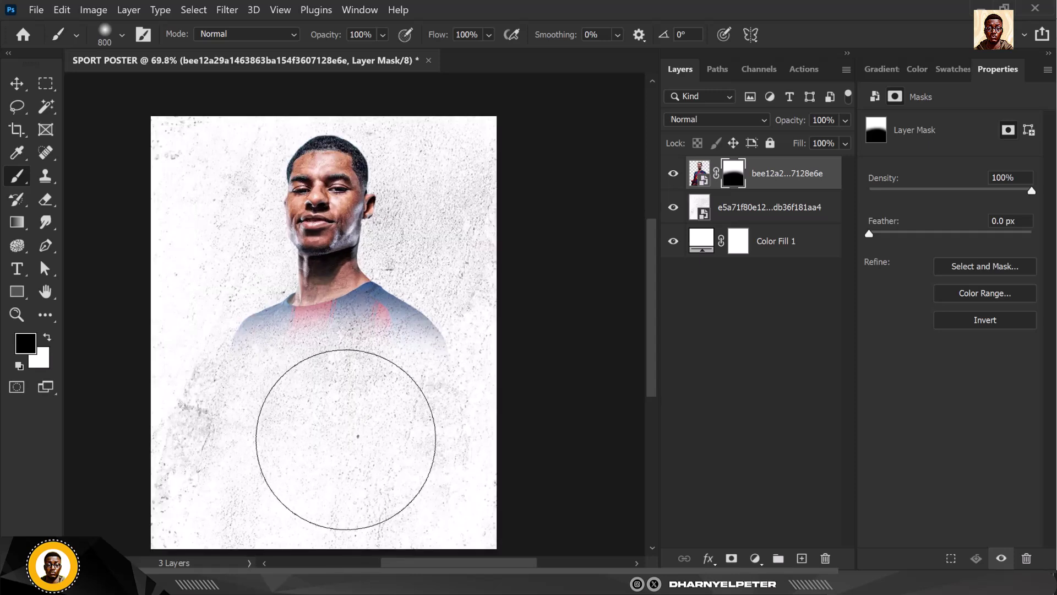
key("ctrl+z")
- With a smaller brush, fade the lower jersey and chest into the white background
key("bracketleft")
key("bracketleft")
key("bracketleft")
key("bracketleft")
key("bracketleft")
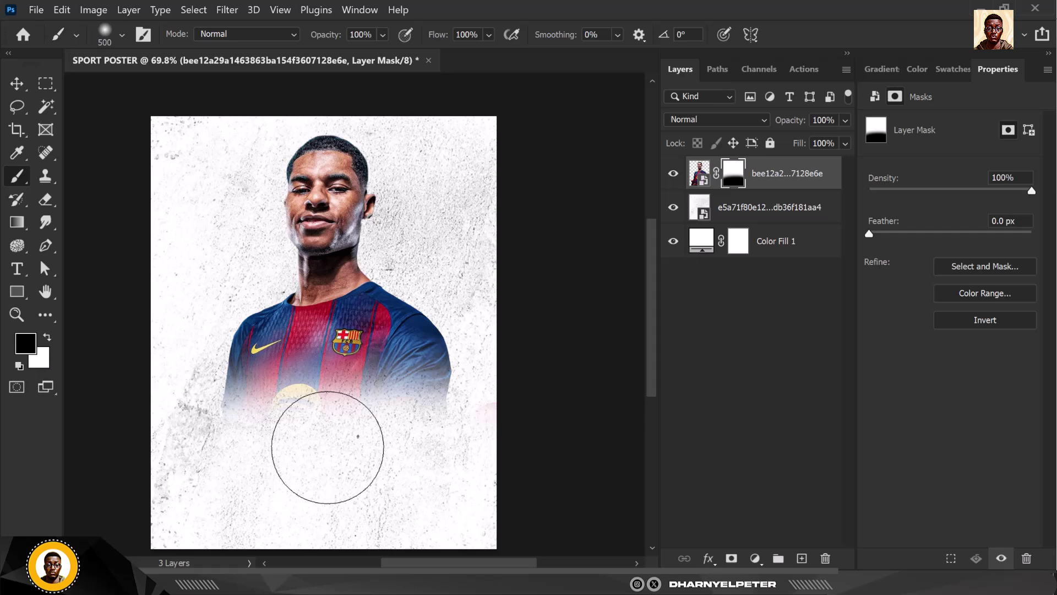
mouse_move(224, 406)
left_mouse_down()
mouse_move(426, 400)
mouse_move(193, 412)
mouse_move(496, 395)
mouse_move(413, 384)
mouse_move(396, 371)
mouse_move(444, 364)
mouse_move(390, 386)
mouse_move(251, 385)
mouse_move(198, 367)
mouse_move(327, 386)
left_mouse_up()
mouse_move(497, 373)
left_mouse_down()
mouse_move(252, 384)
mouse_move(296, 370)
mouse_move(480, 372)
mouse_move(429, 367)
mouse_move(450, 362)
mouse_move(440, 373)
mouse_move(258, 366)
mouse_move(426, 355)
mouse_move(309, 371)
mouse_move(420, 359)
left_mouse_up()
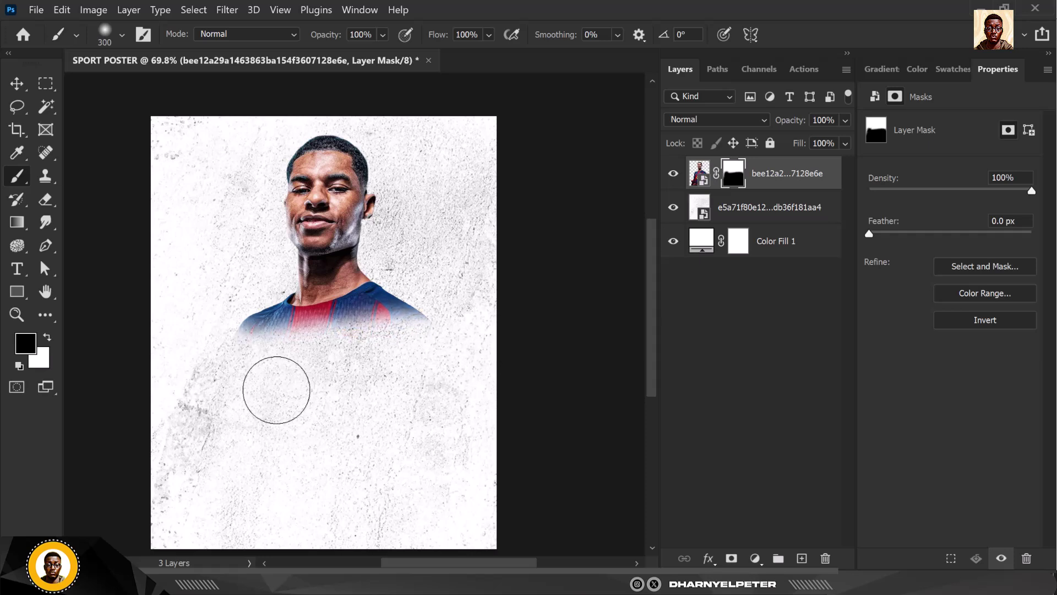
scroll(337, 350, "down", 2)
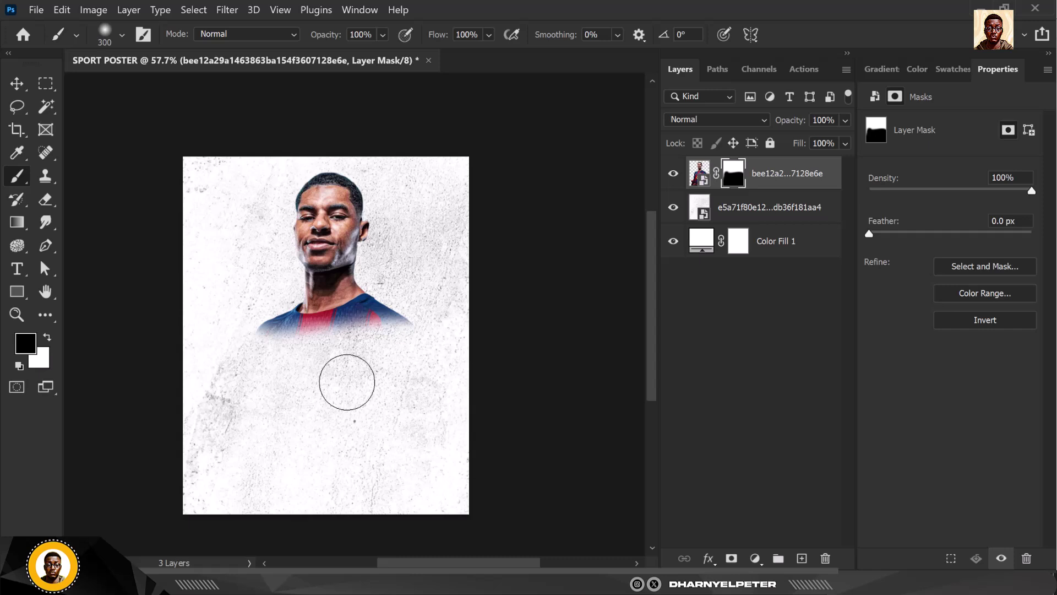
key("v")
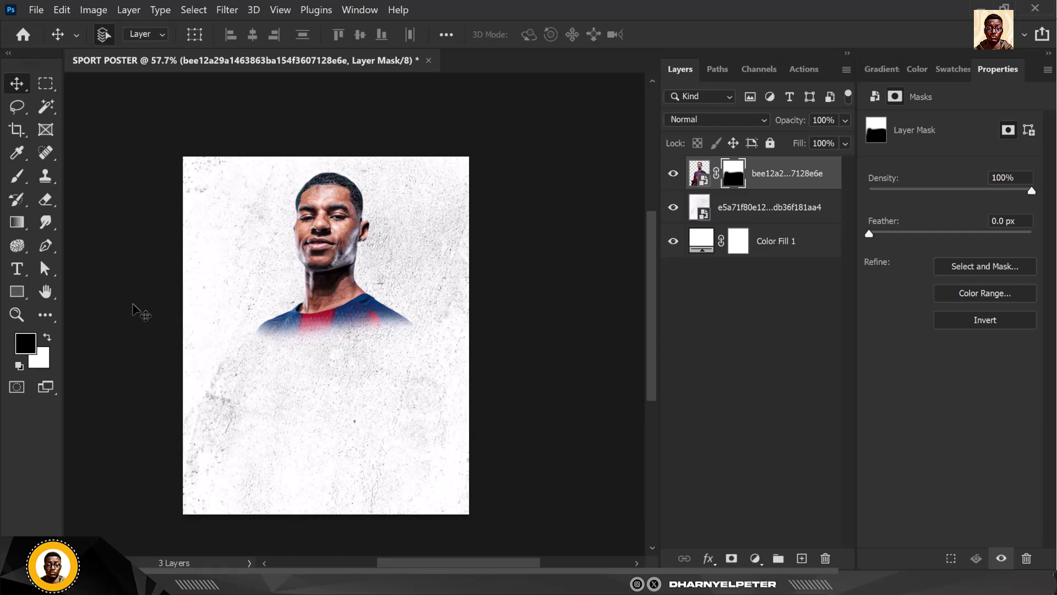
scroll(313, 187, "up", 3)
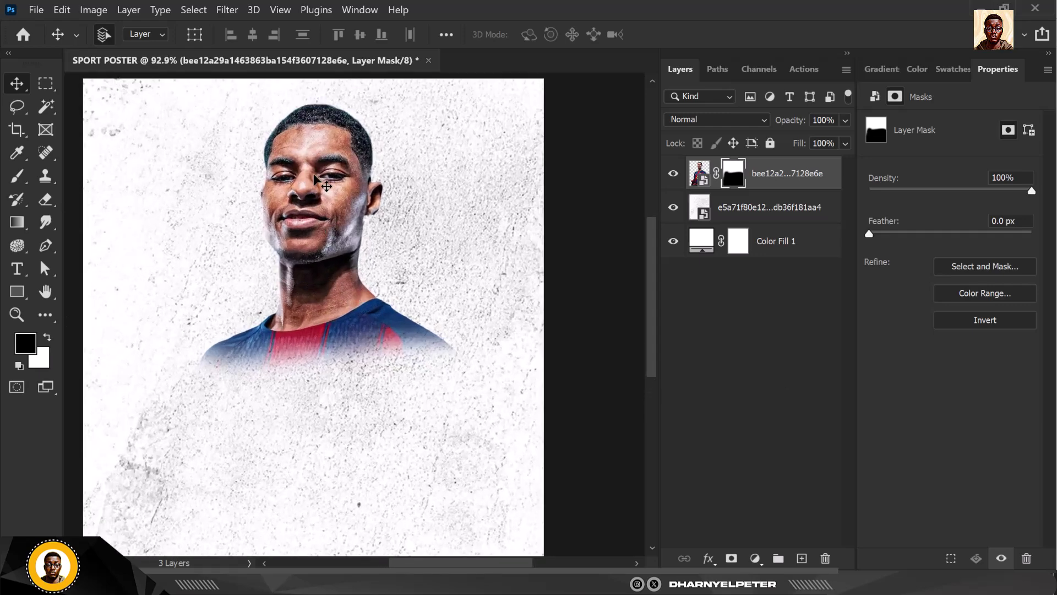
scroll(314, 187, "down", 1)
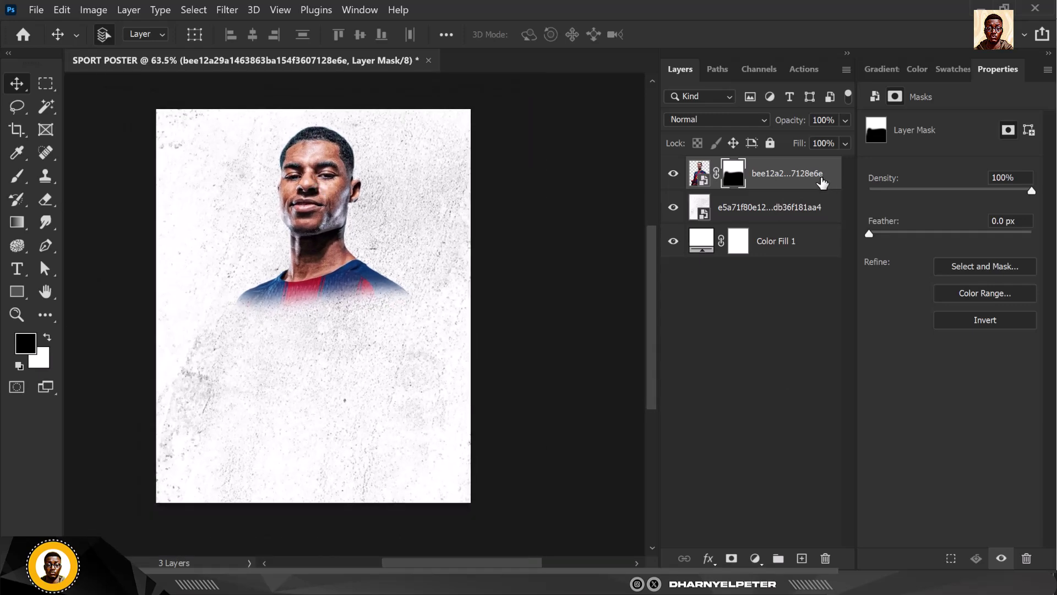
- Move the portrait lower, flip it horizontally, and skew its top edge slightly
left_click_drag(319, 212, 319, 265)
key("ctrl+t")
right_click(327, 224)
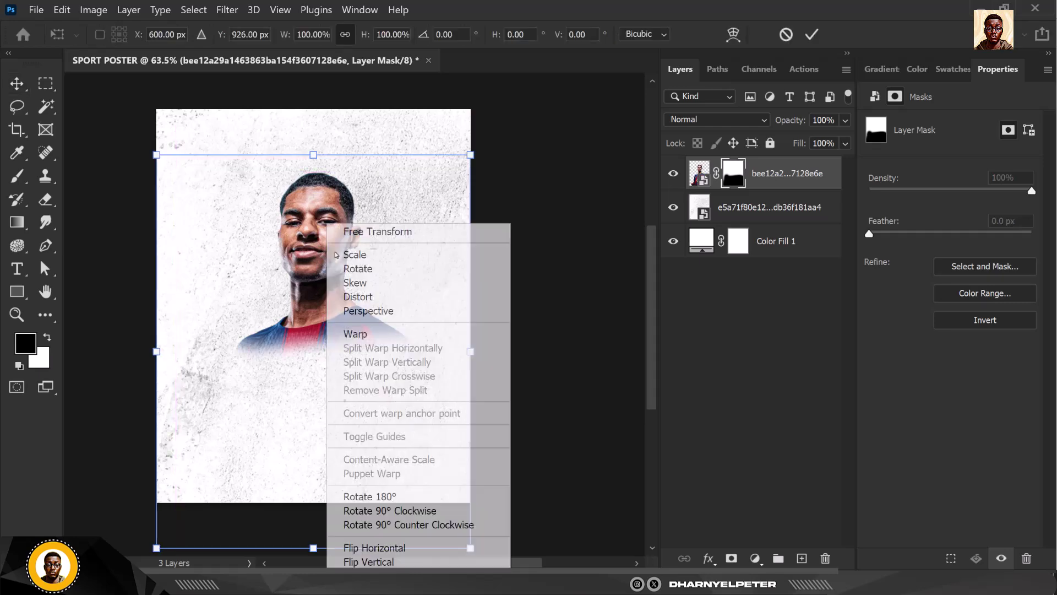
left_click(366, 547)
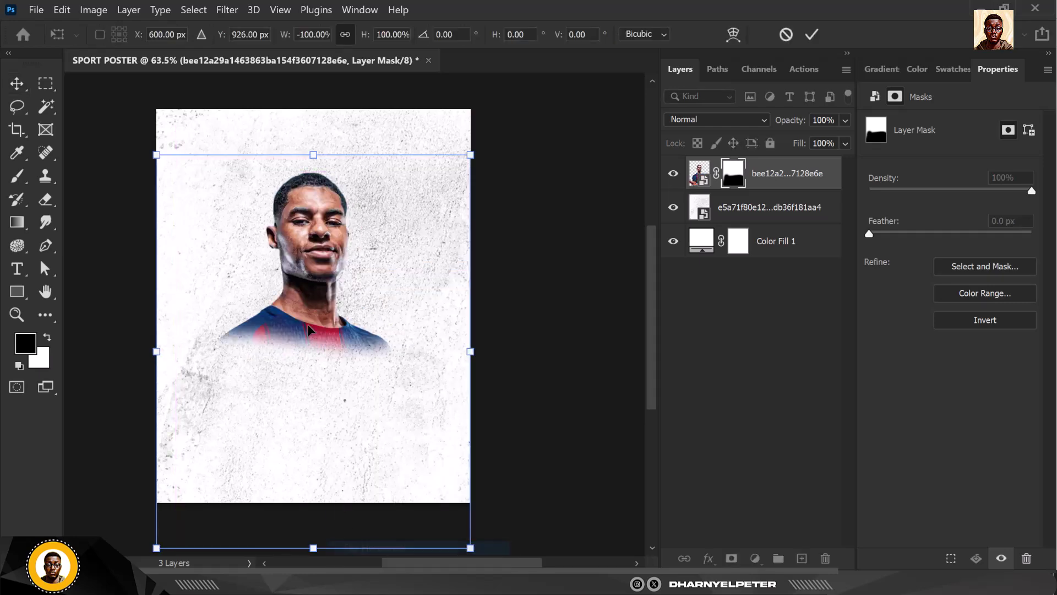
scroll(313, 242, "up", 4)
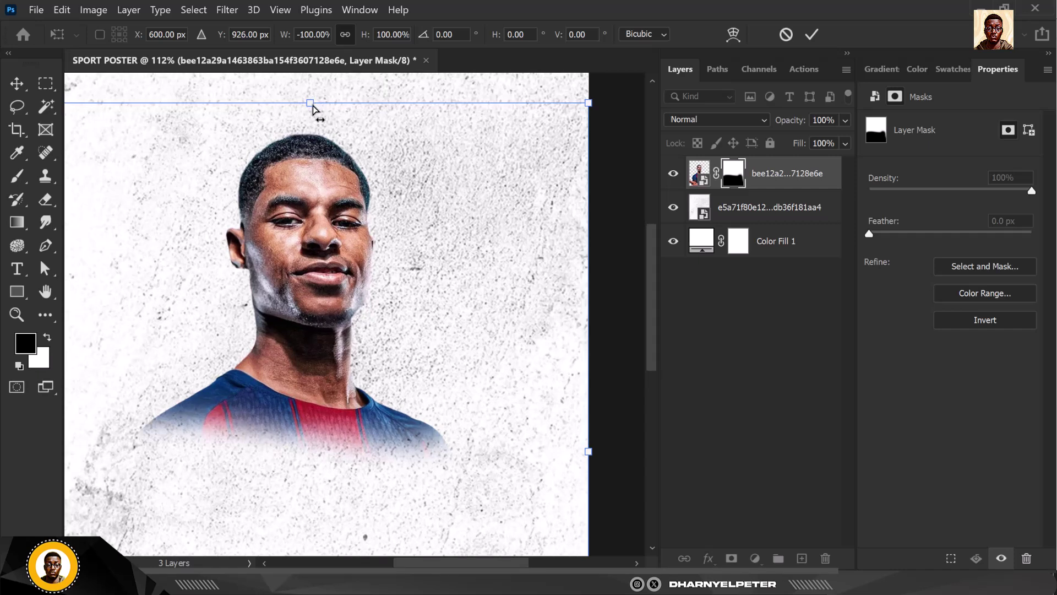
left_click_drag(312, 109, 355, 108)
scroll(309, 226, "down", 3)
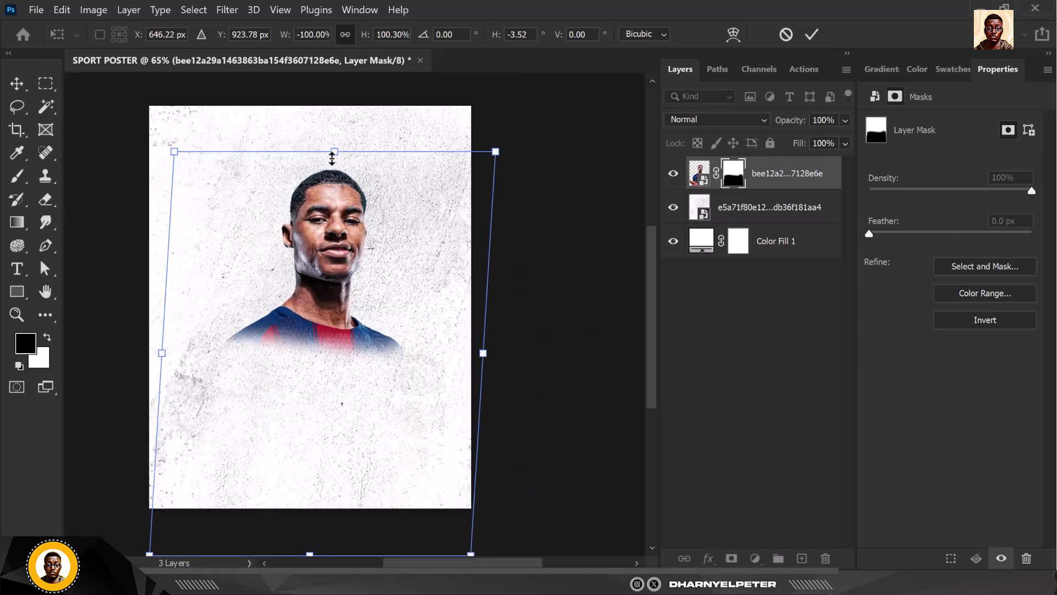
key("Return")
- Scale the portrait to about 145% and position it so the head and shoulders fill the upper poster
scroll(345, 238, "up", 3)
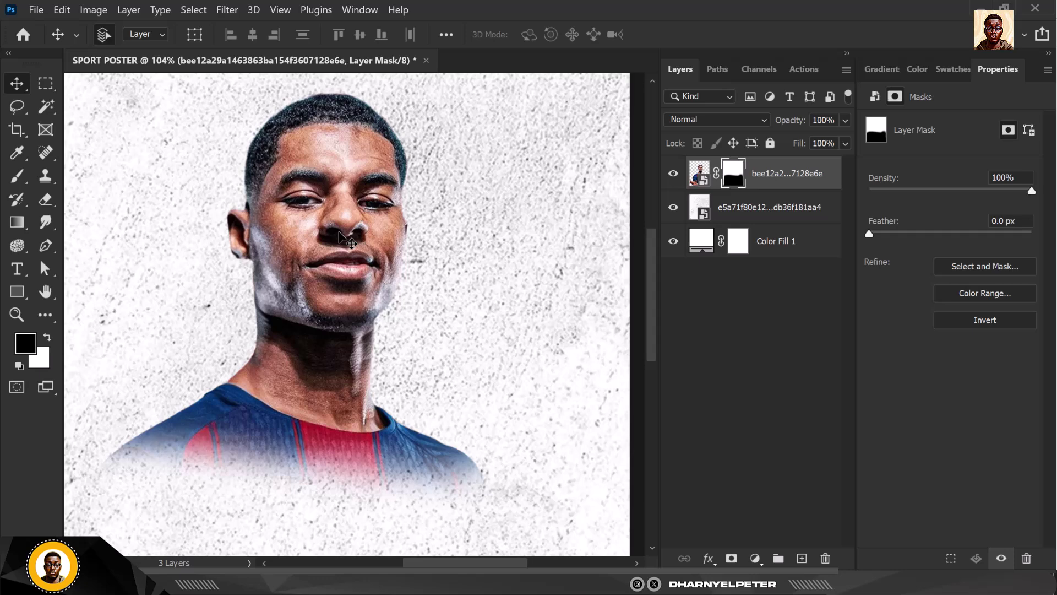
scroll(347, 237, "down", 1)
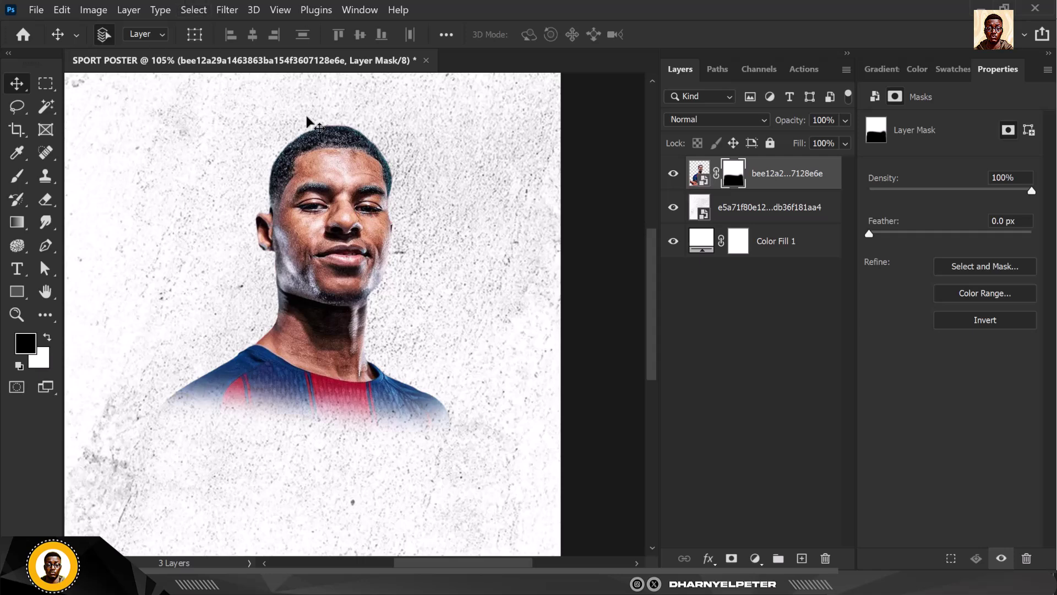
scroll(420, 231, "down", 3)
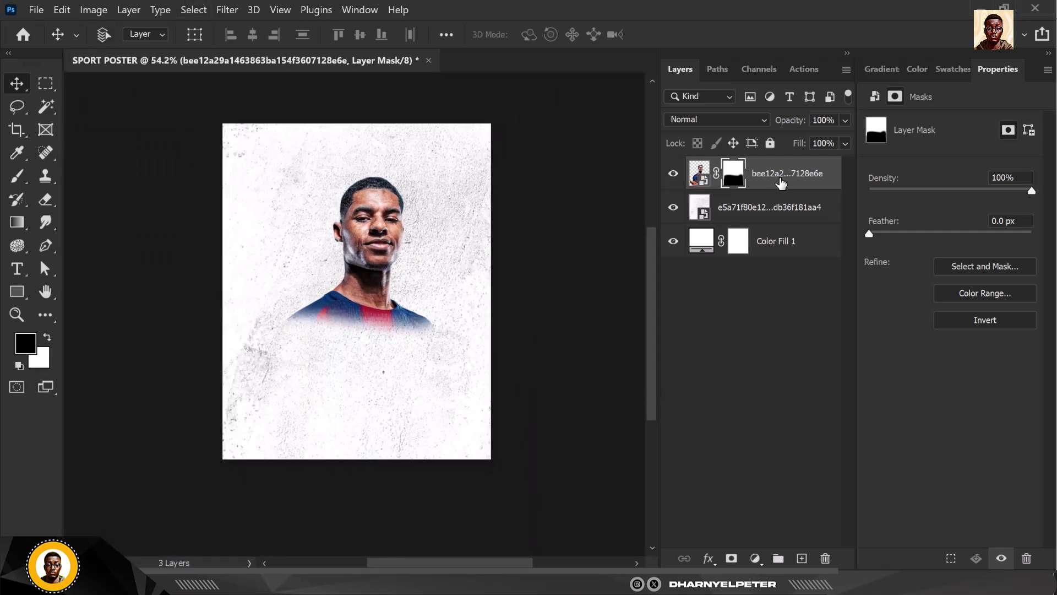
key("ctrl+t")
scroll(441, 192, "down", 2)
left_click_drag(457, 176, 507, 116)
left_click_drag(389, 214, 405, 249)
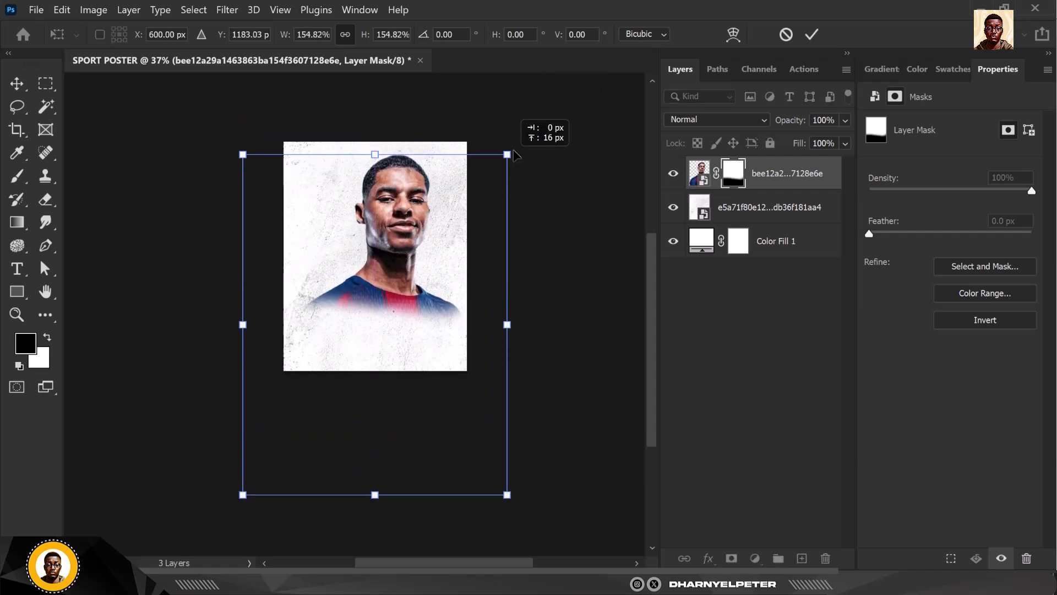
left_click_drag(506, 160, 538, 115)
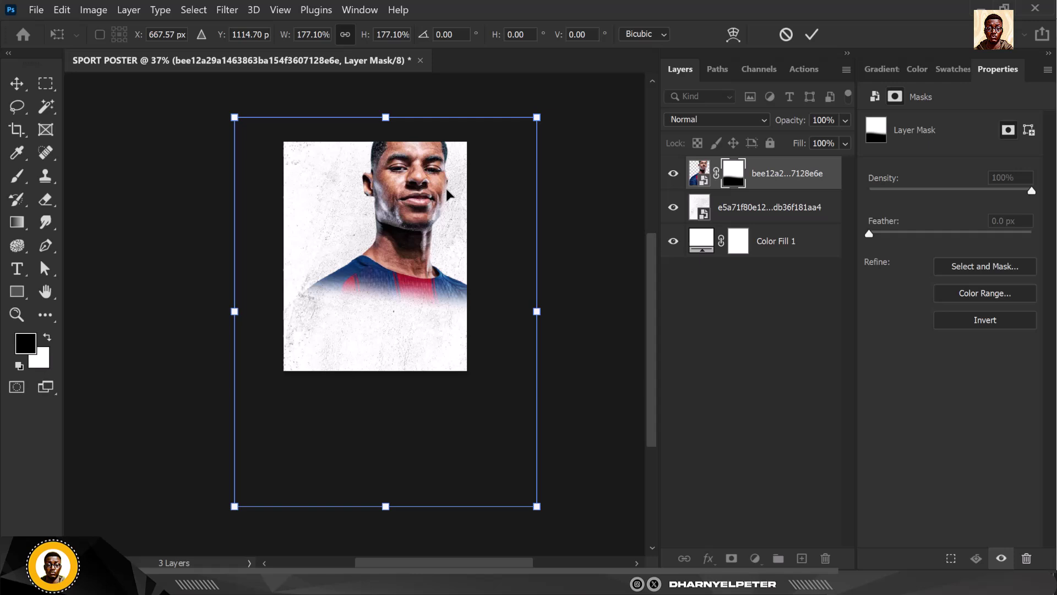
left_click_drag(445, 186, 450, 230)
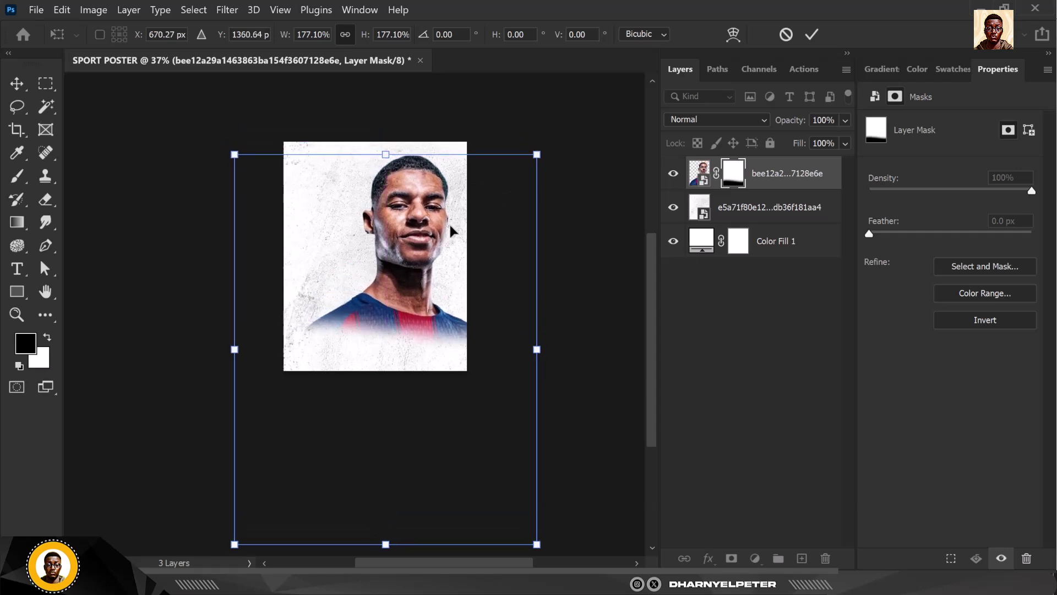
left_click_drag(537, 155, 507, 189)
left_click_drag(425, 278, 432, 250)
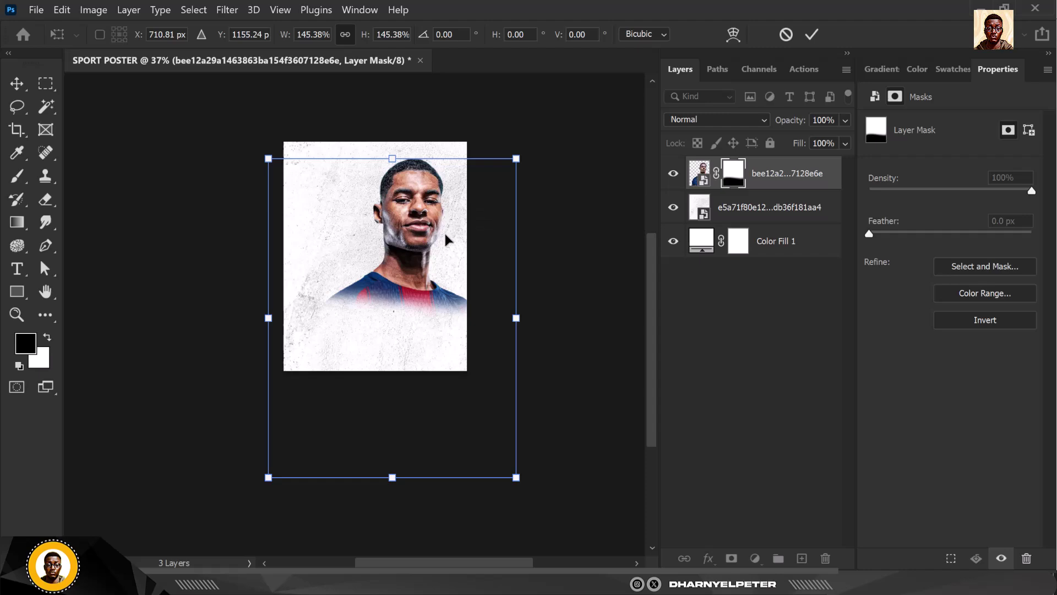
key("Return")
- Nudge the enlarged portrait slightly right and up
scroll(444, 230, "up", 5)
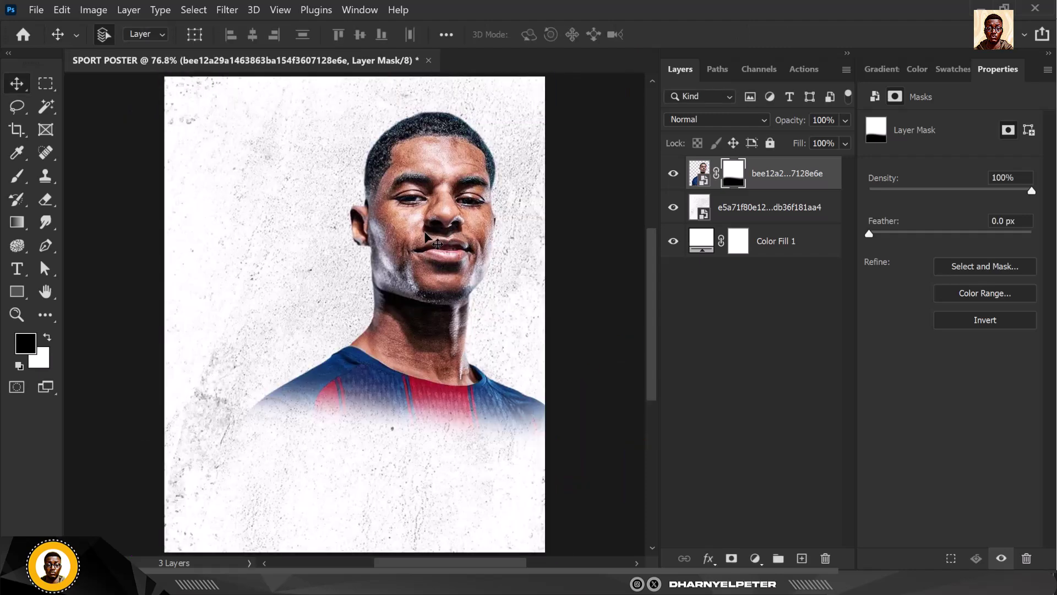
left_click_drag(445, 231, 449, 229)
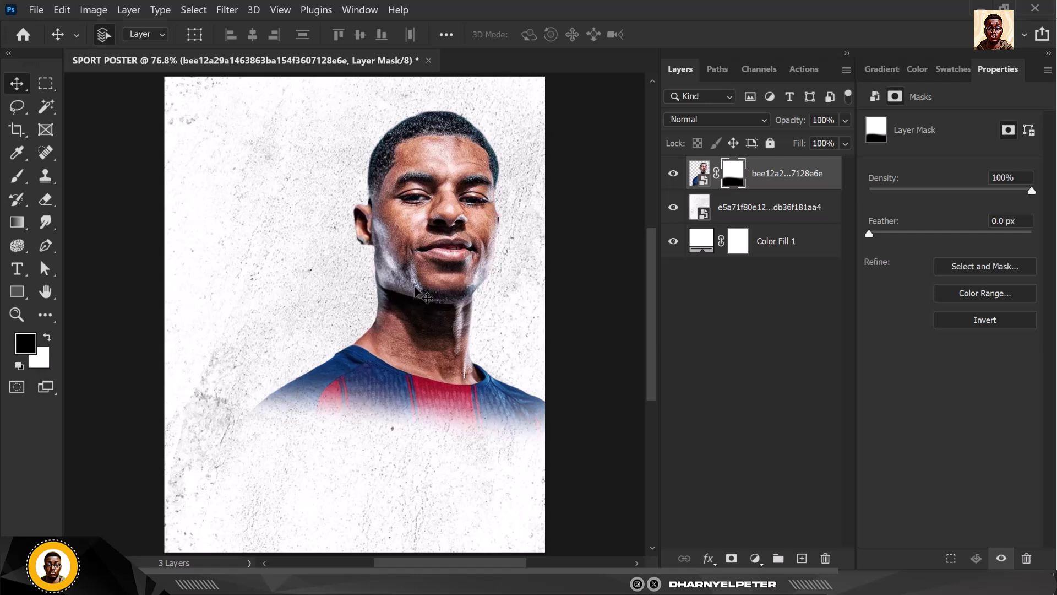
scroll(370, 205, "down", 1)
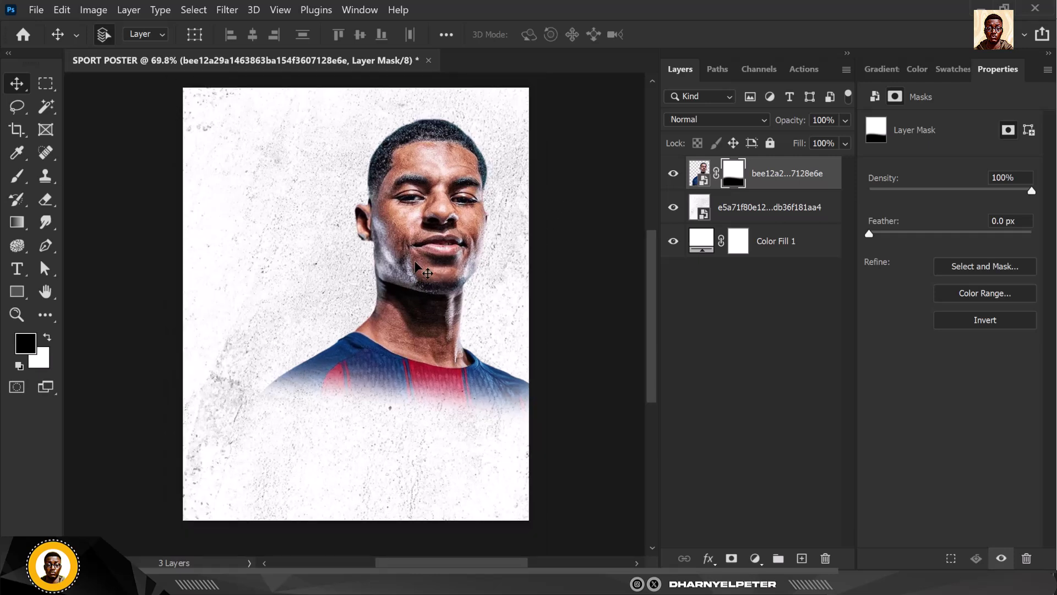
scroll(417, 265, "up", 1)
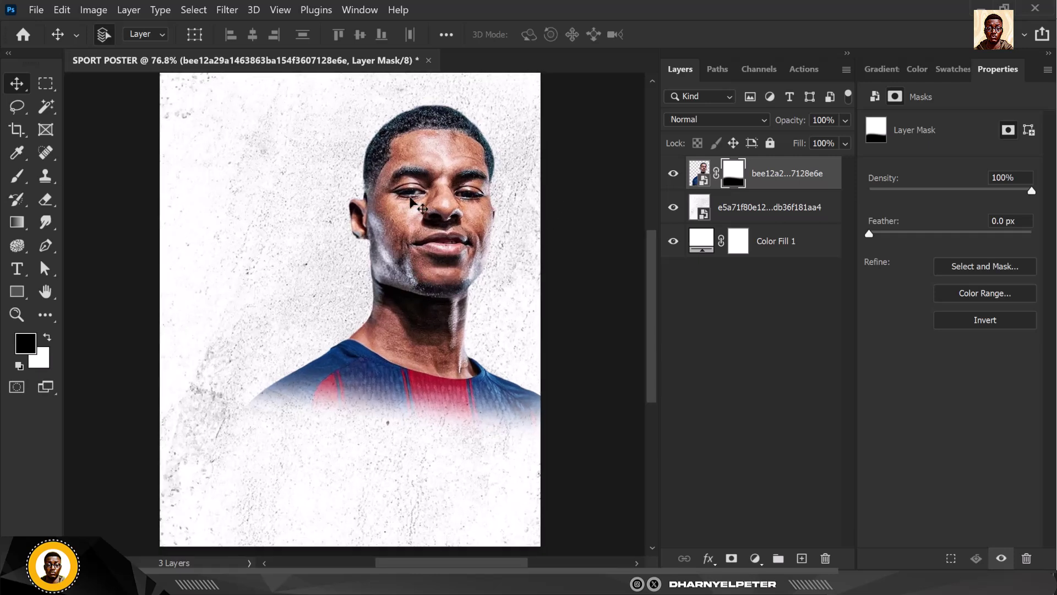
- Open the Camera Raw Filter on the portrait photo and raise its detail slider
left_click(702, 174)
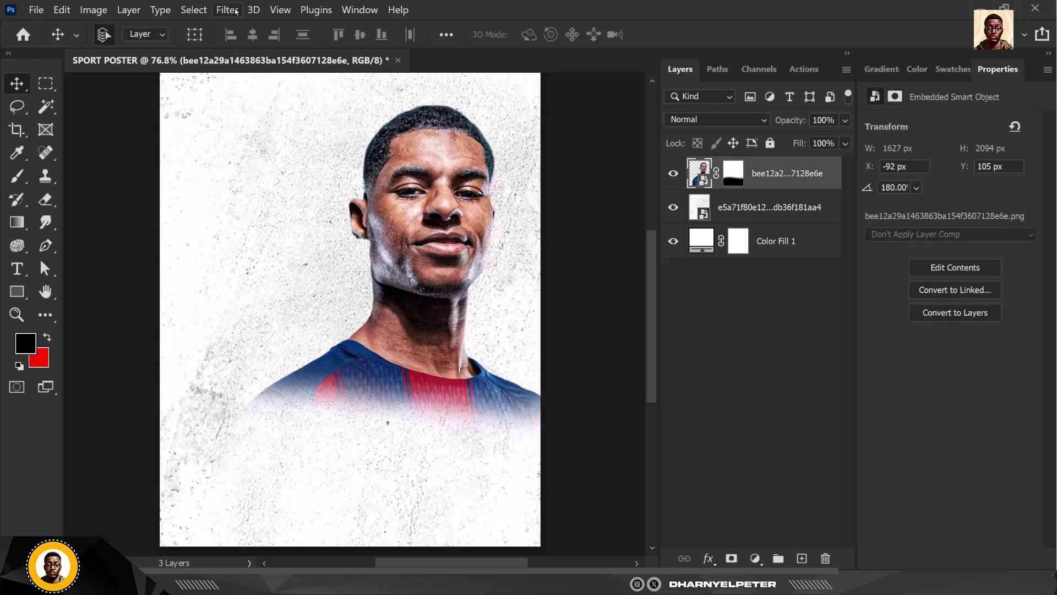
left_click(236, 11)
left_click(286, 118)
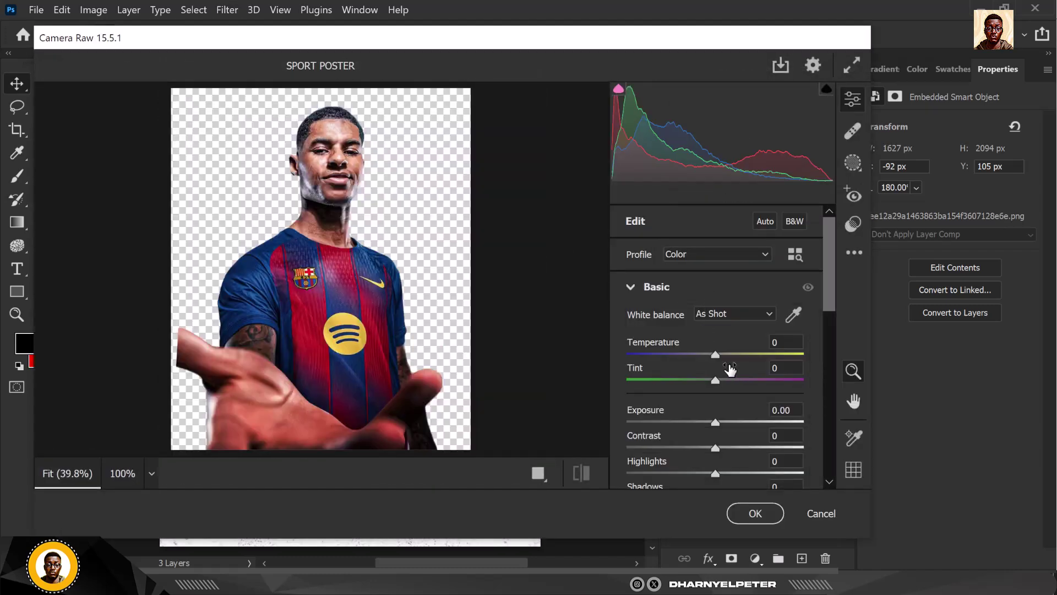
scroll(714, 384, "down", 2)
scroll(714, 384, "down", 4)
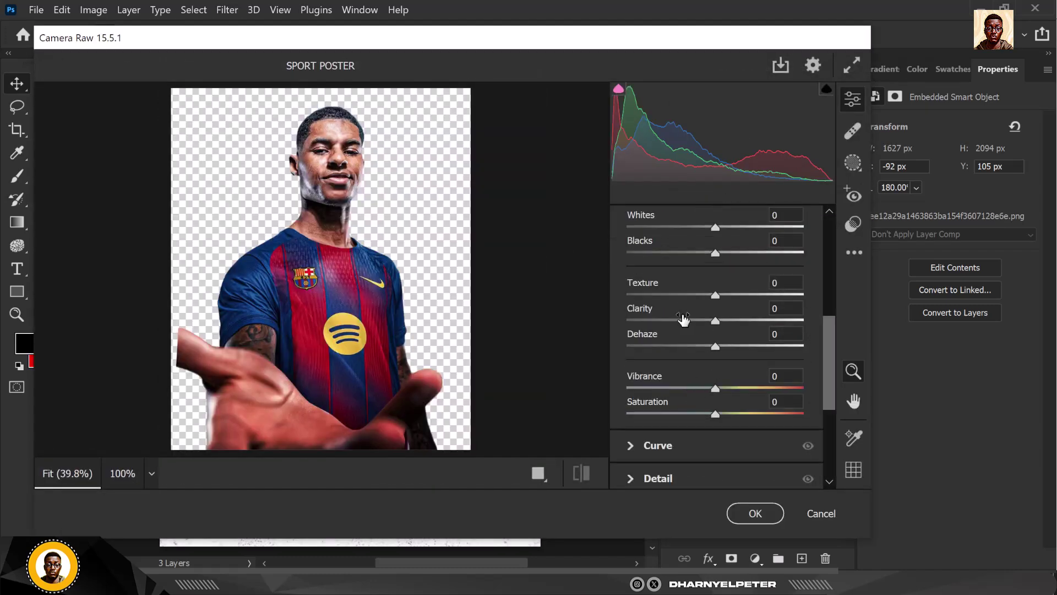
left_click_drag(715, 322, 747, 297)
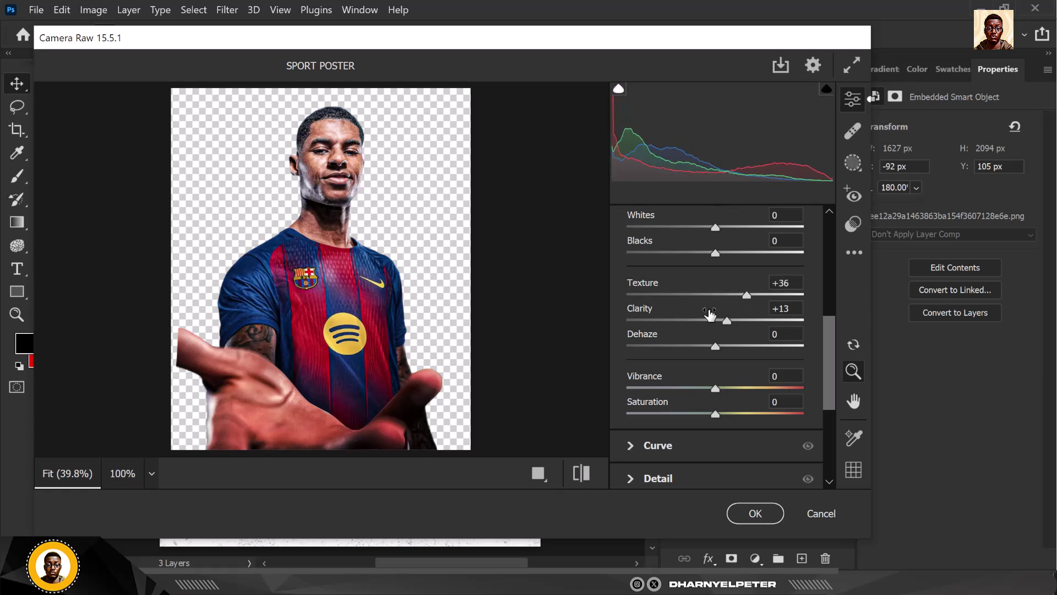
scroll(710, 314, "up", 5)
scroll(709, 370, "down", 2)
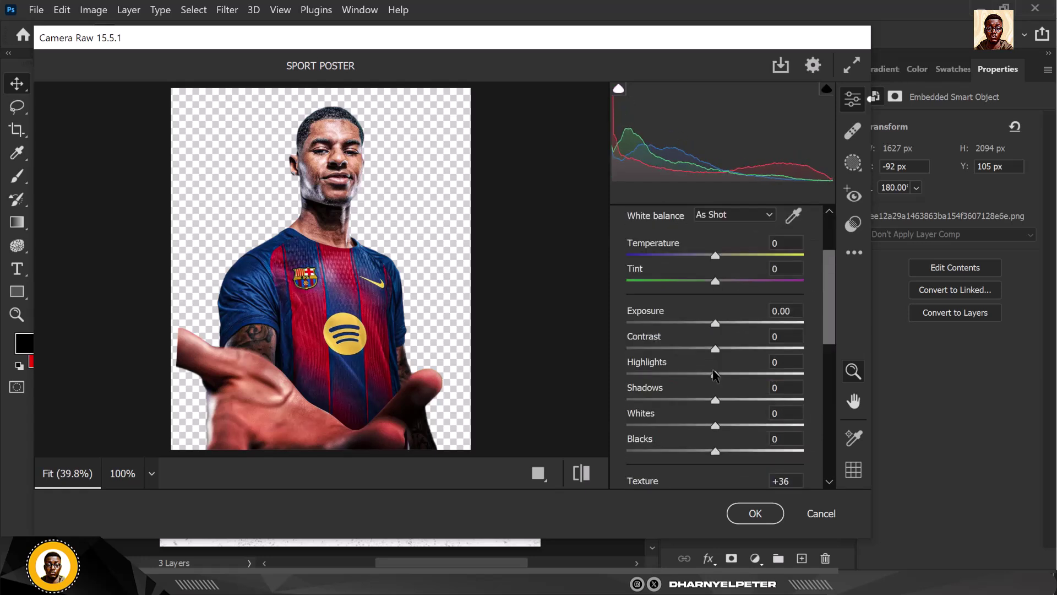
- Set Highlights -65, Shadows +64 and Contrast +19, then apply the Camera Raw filter
left_click_drag(715, 373, 658, 374)
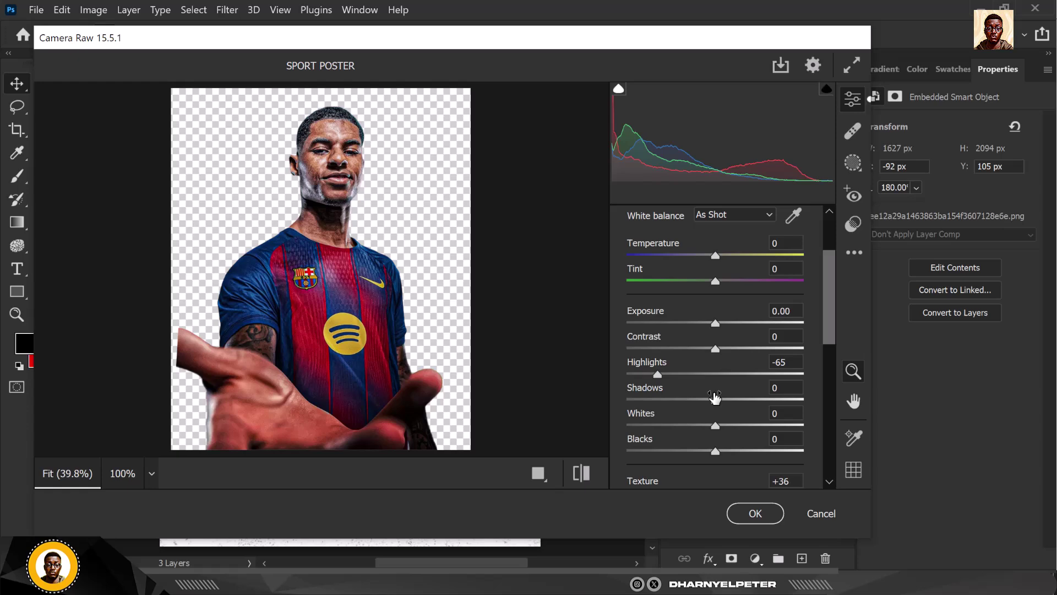
left_click_drag(715, 399, 773, 401)
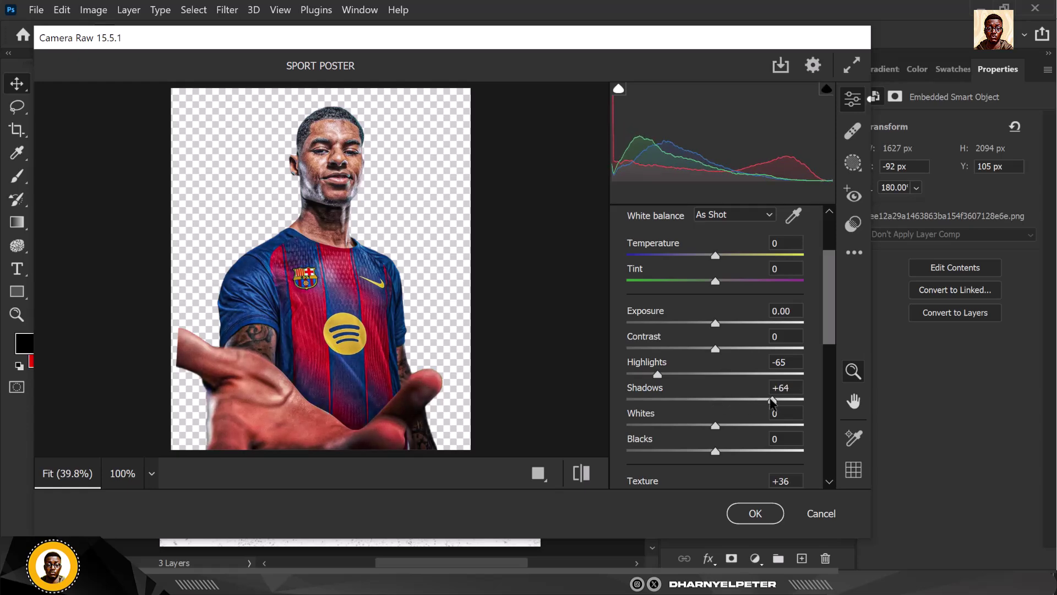
mouse_move(716, 349)
left_mouse_down()
mouse_move(755, 348)
mouse_move(733, 350)
left_mouse_up()
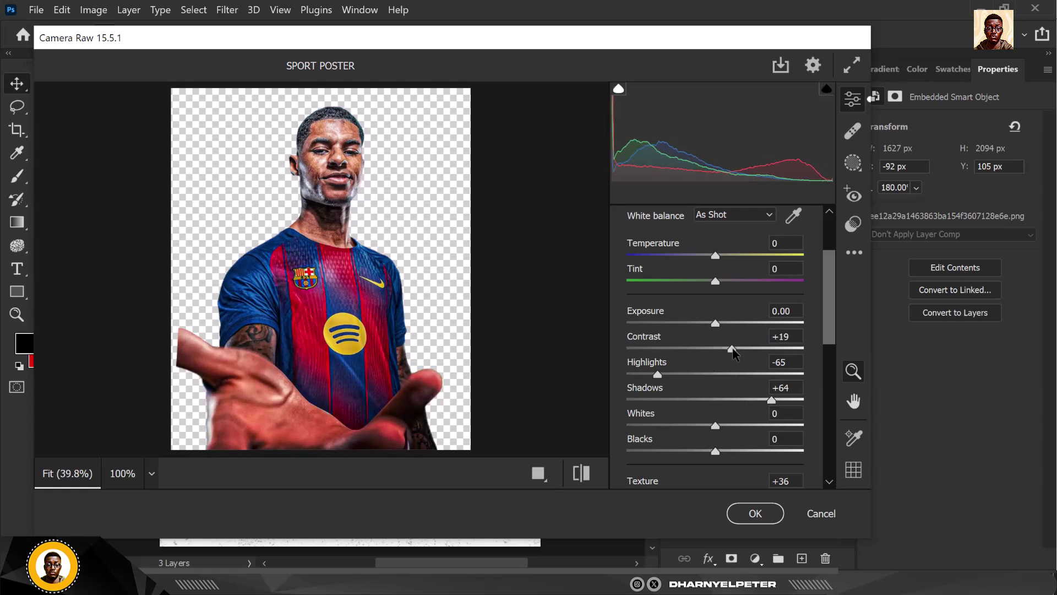
left_click(755, 513)
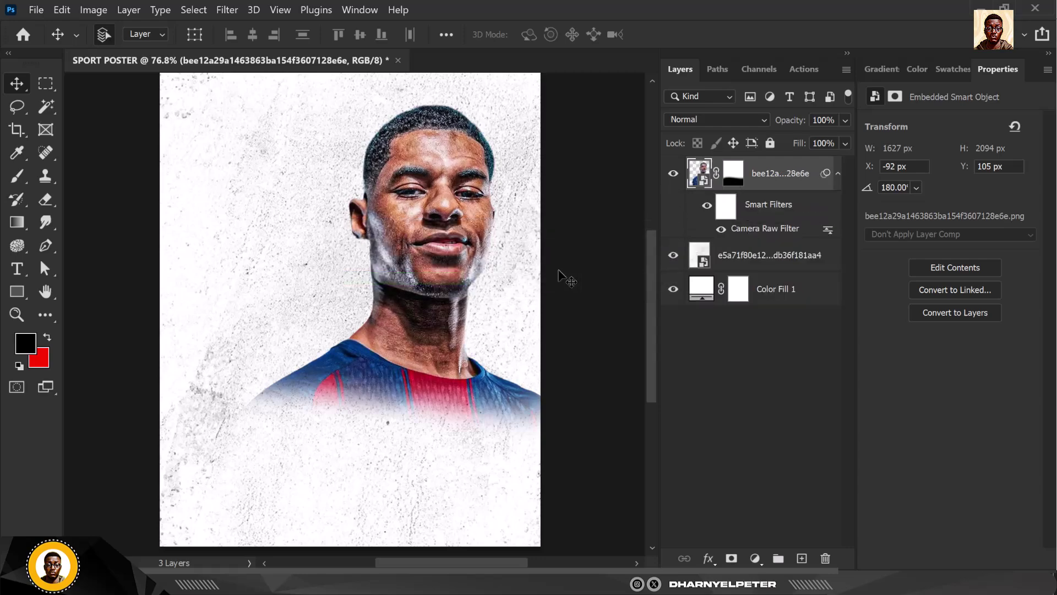
scroll(410, 243, "down", 3)
scroll(428, 213, "up", 6)
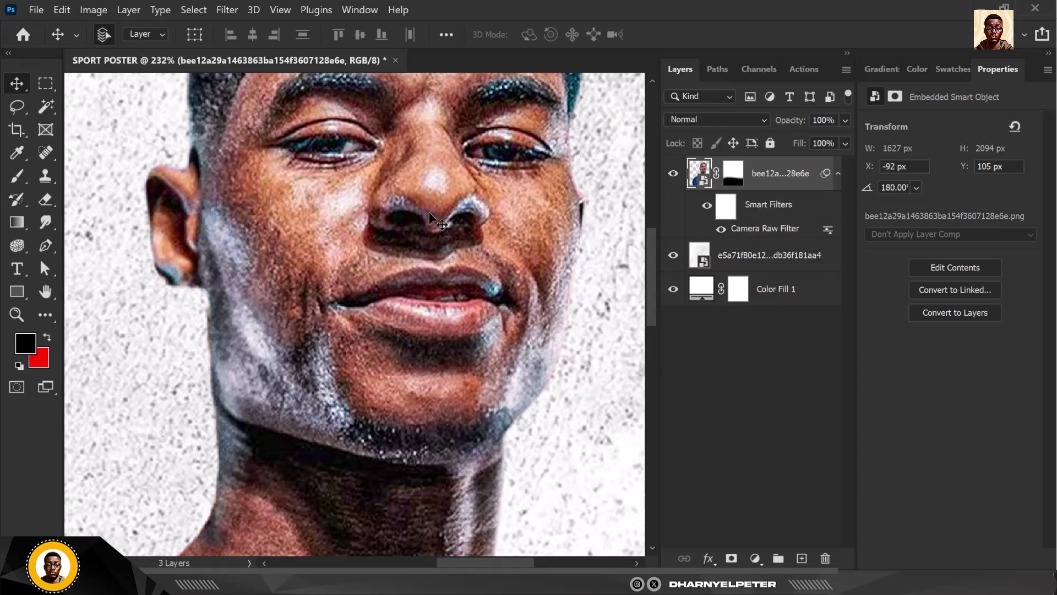
scroll(429, 214, "down", 5)
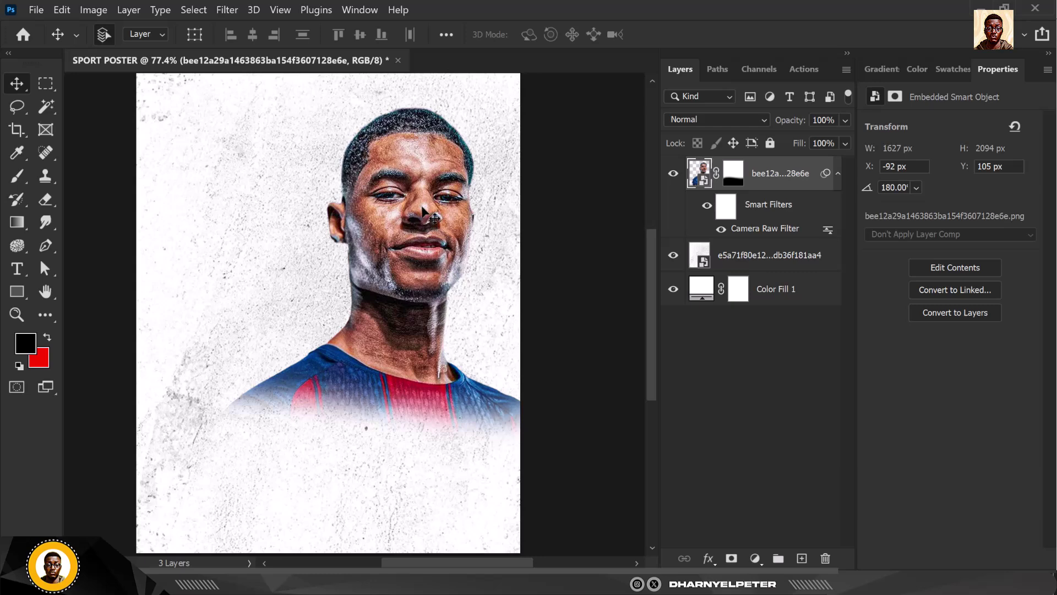
scroll(422, 212, "down", 1)
scroll(417, 211, "up", 1)
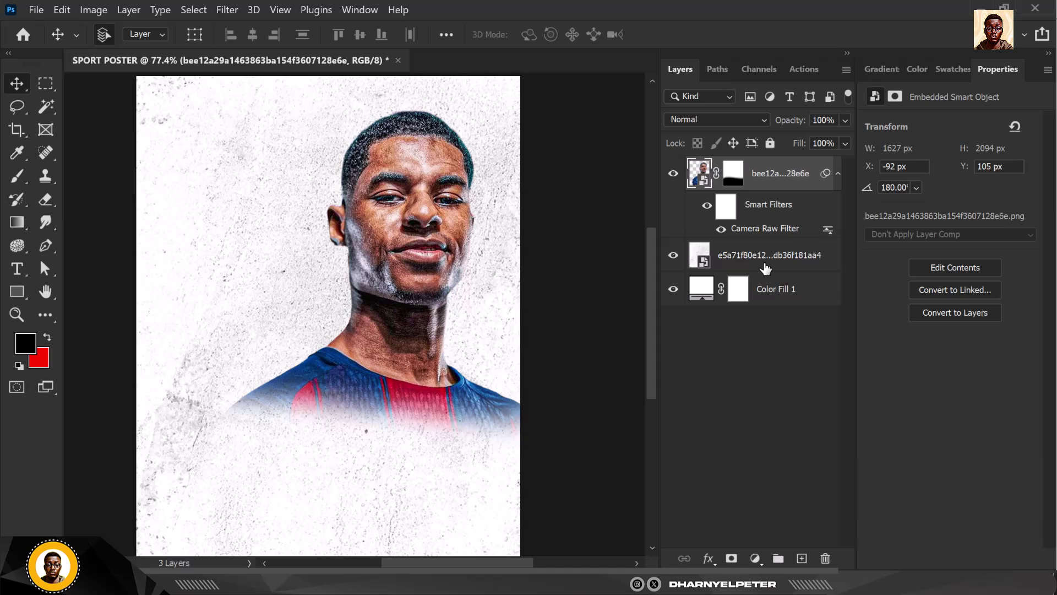
- Add a Black & White adjustment clipped to the portrait and invert its mask
left_click(756, 559)
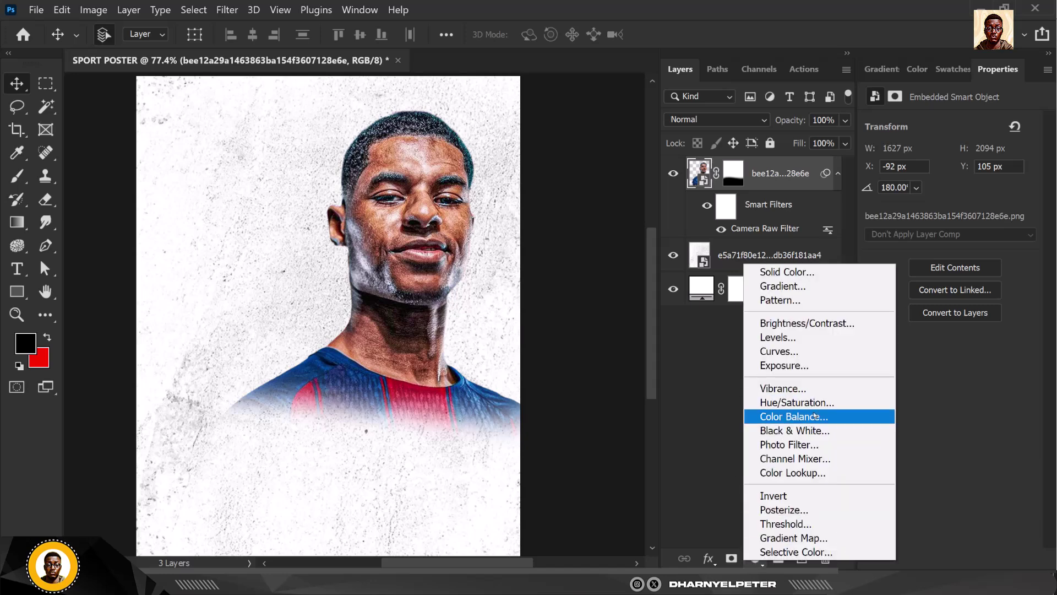
left_click(804, 430)
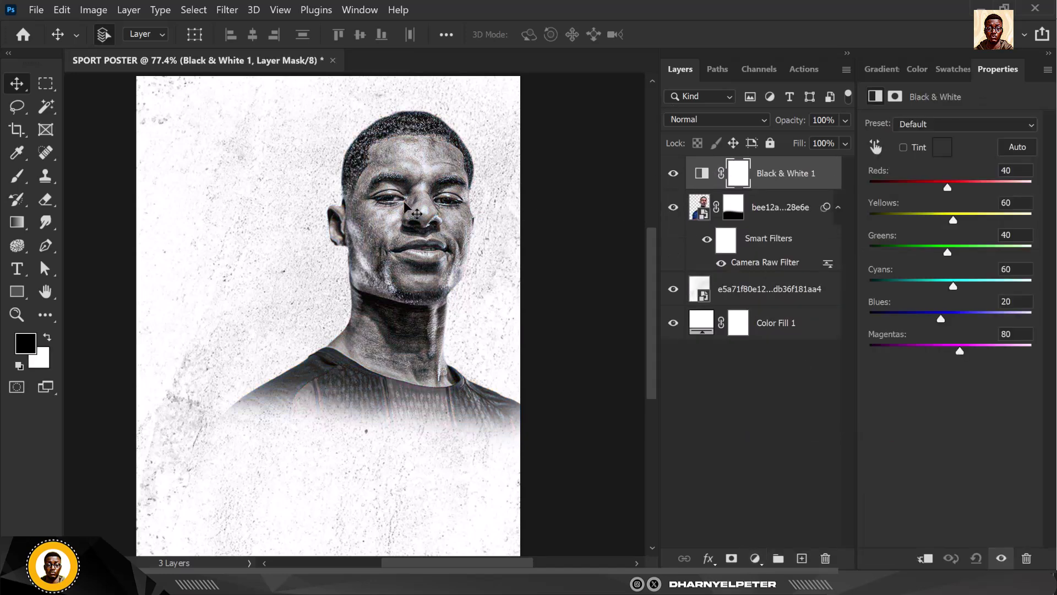
right_click(832, 174)
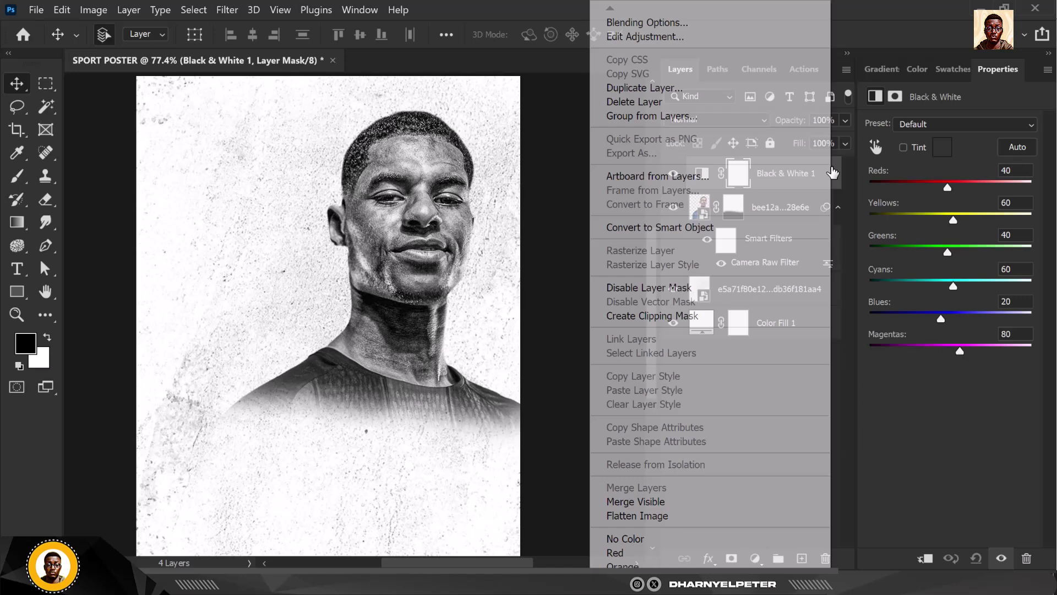
left_click(667, 317)
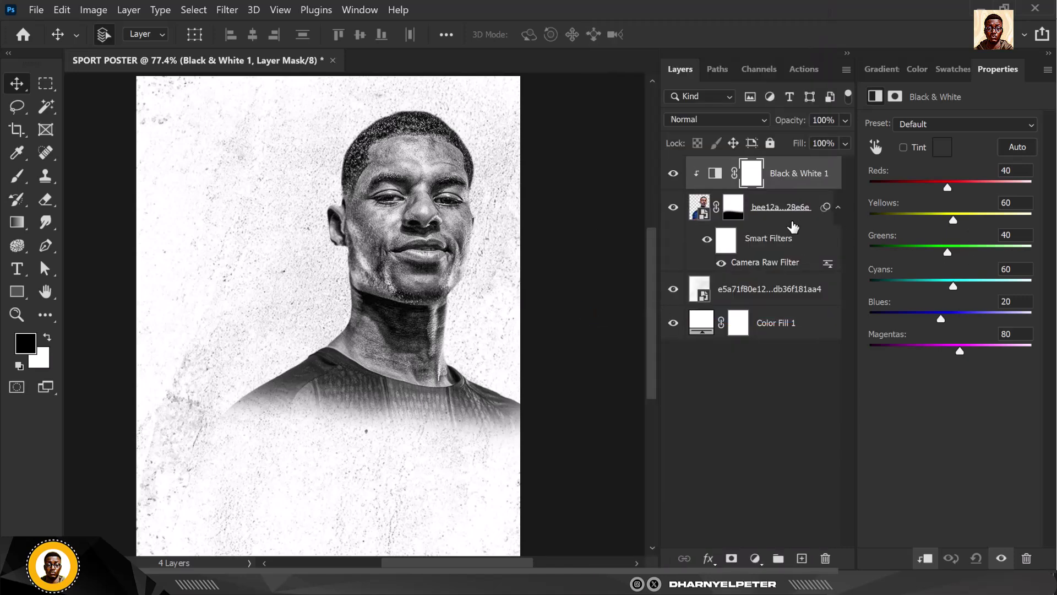
left_click(752, 174)
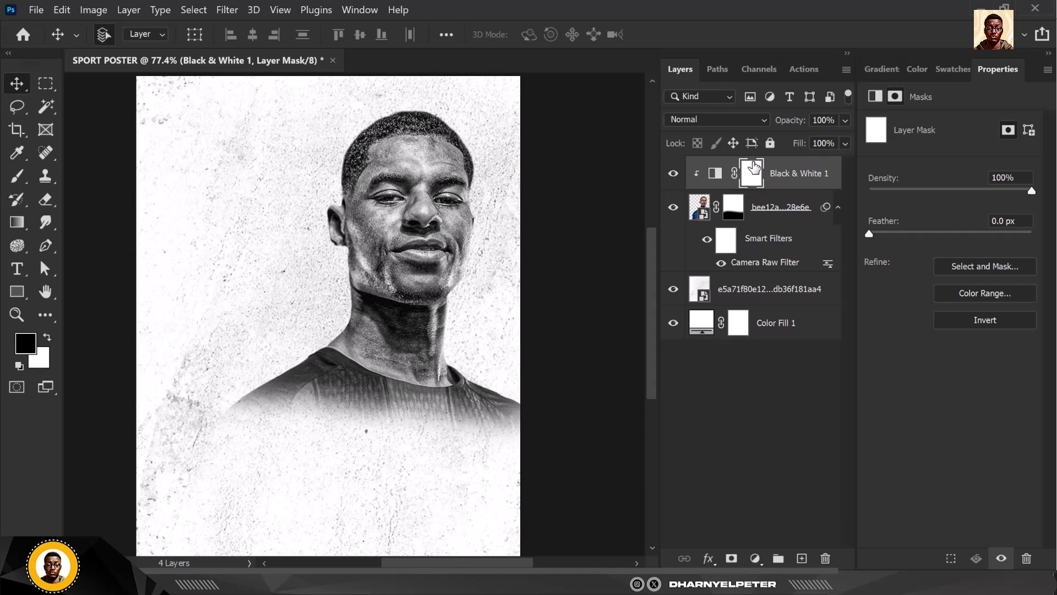
key("ctrl+i")
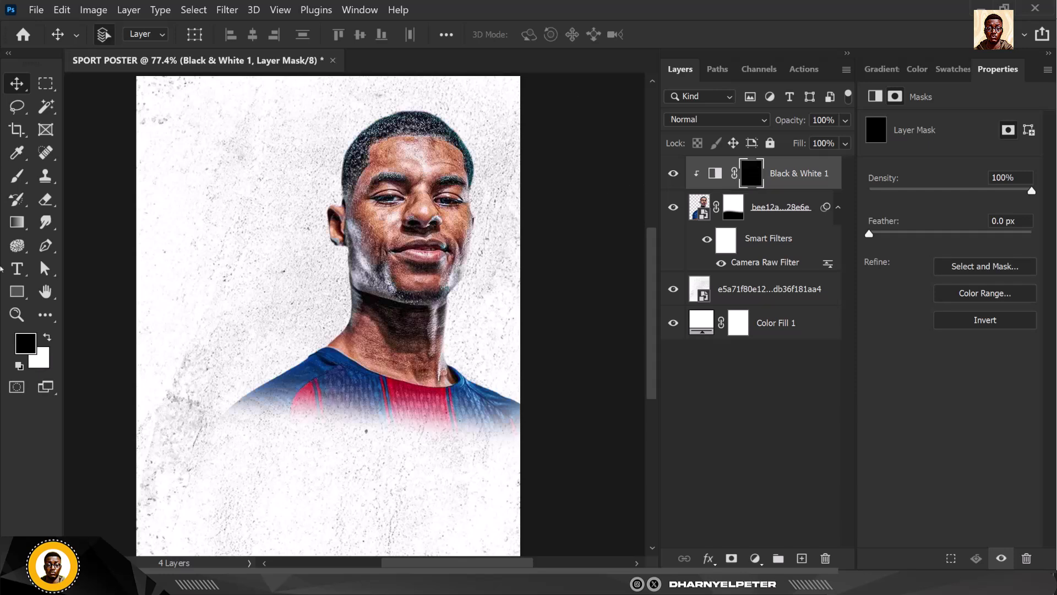
- Paint white on the mask with a 100 px brush to turn the face and neck grey
left_click(16, 177)
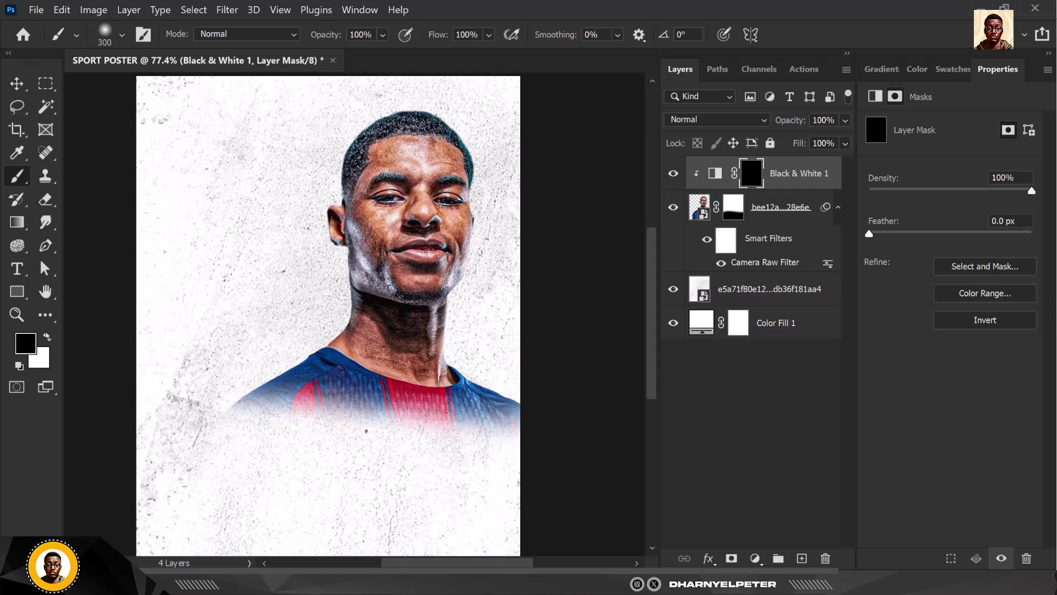
key("x")
mouse_move(319, 236)
left_mouse_down()
mouse_move(364, 224)
mouse_move(385, 135)
mouse_move(376, 115)
mouse_move(381, 139)
mouse_move(432, 119)
mouse_move(455, 185)
mouse_move(444, 172)
mouse_move(409, 217)
mouse_move(438, 289)
mouse_move(378, 286)
mouse_move(438, 302)
mouse_move(376, 306)
mouse_move(393, 317)
mouse_move(453, 309)
mouse_move(401, 315)
mouse_move(420, 327)
left_mouse_up()
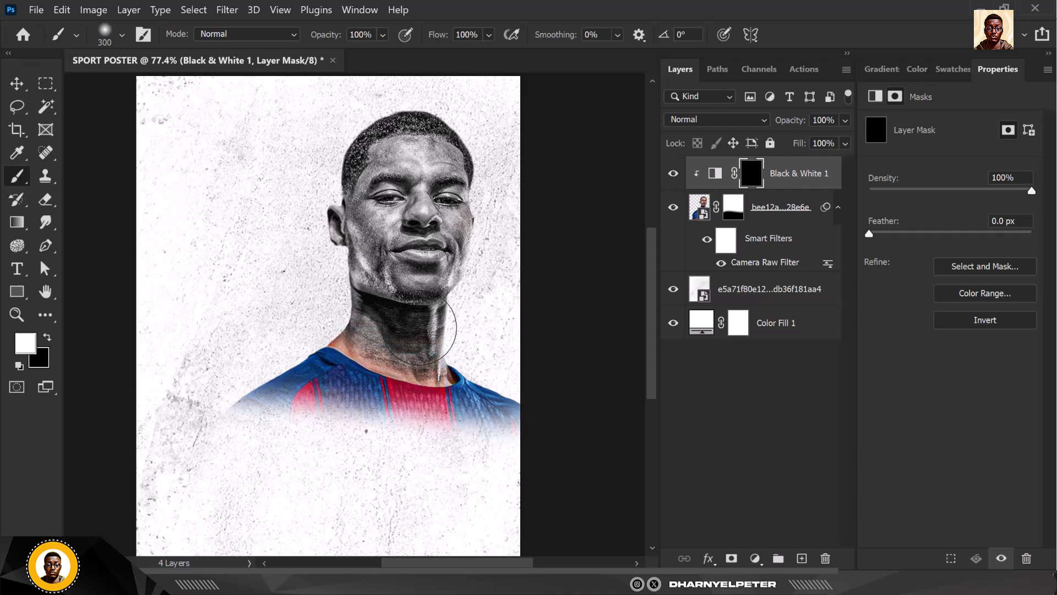
scroll(420, 328, "up", 3)
key("bracketleft")
key("bracketleft")
key("bracketleft")
key("bracketleft")
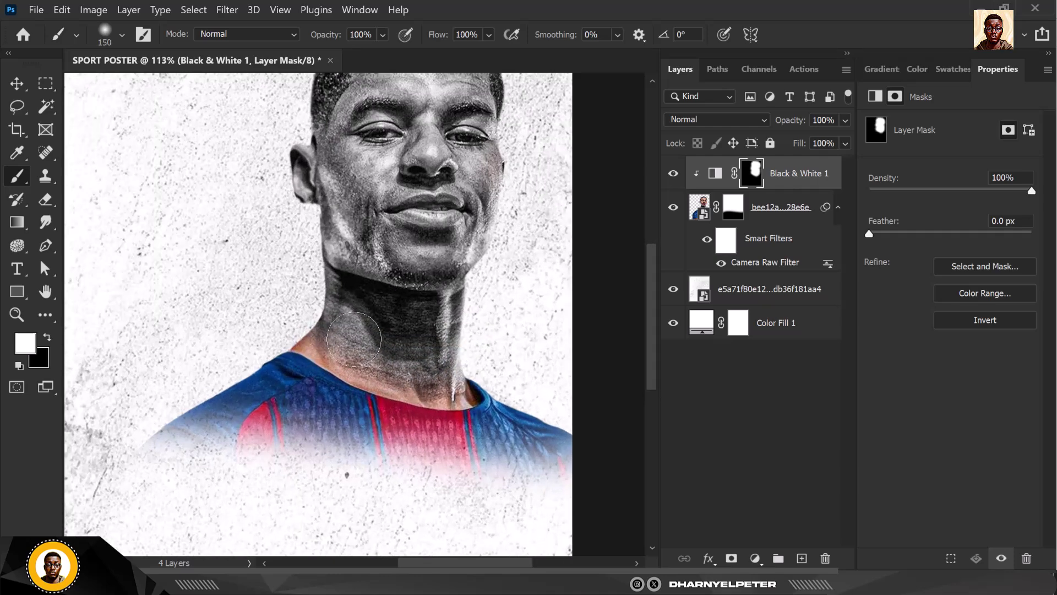
key("bracketleft")
key("bracketleft")
scroll(341, 330, "up", 2)
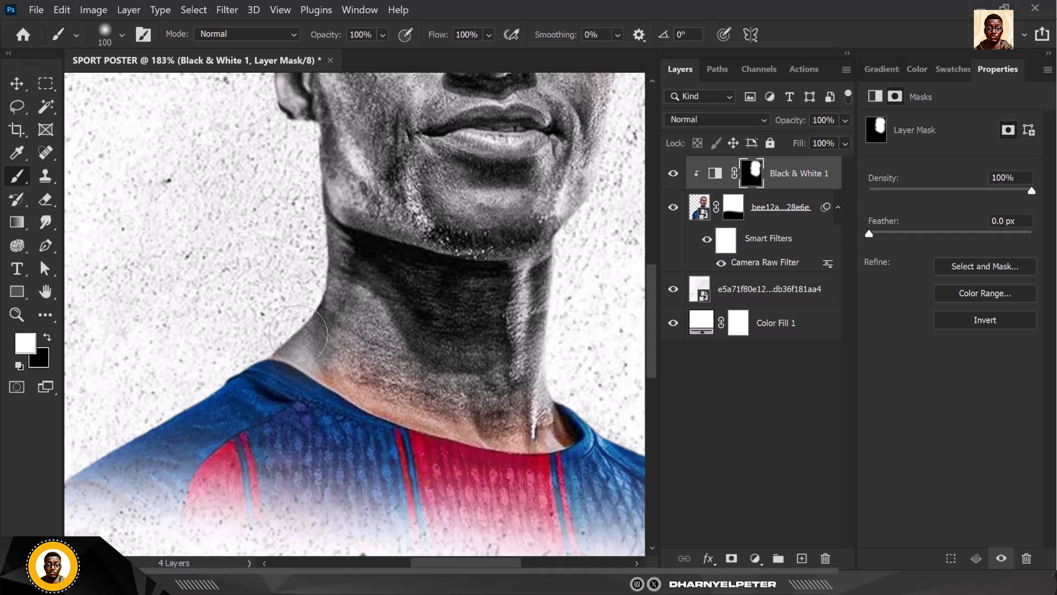
mouse_move(298, 334)
left_mouse_down()
mouse_move(397, 385)
mouse_move(340, 365)
mouse_move(443, 403)
mouse_move(558, 421)
left_mouse_up()
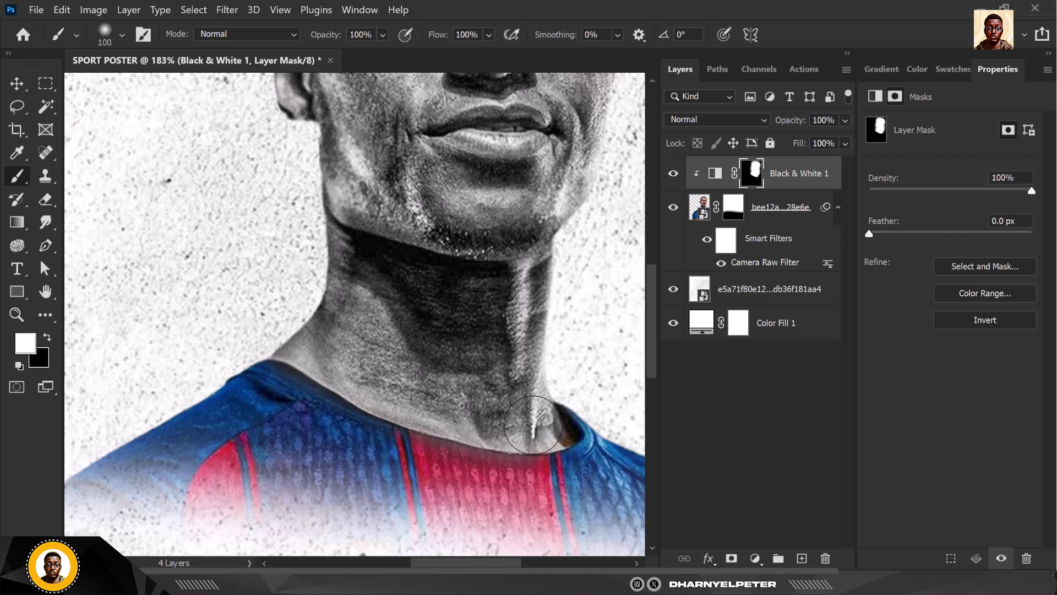
left_click_drag(562, 421, 567, 435)
scroll(293, 310, "down", 5)
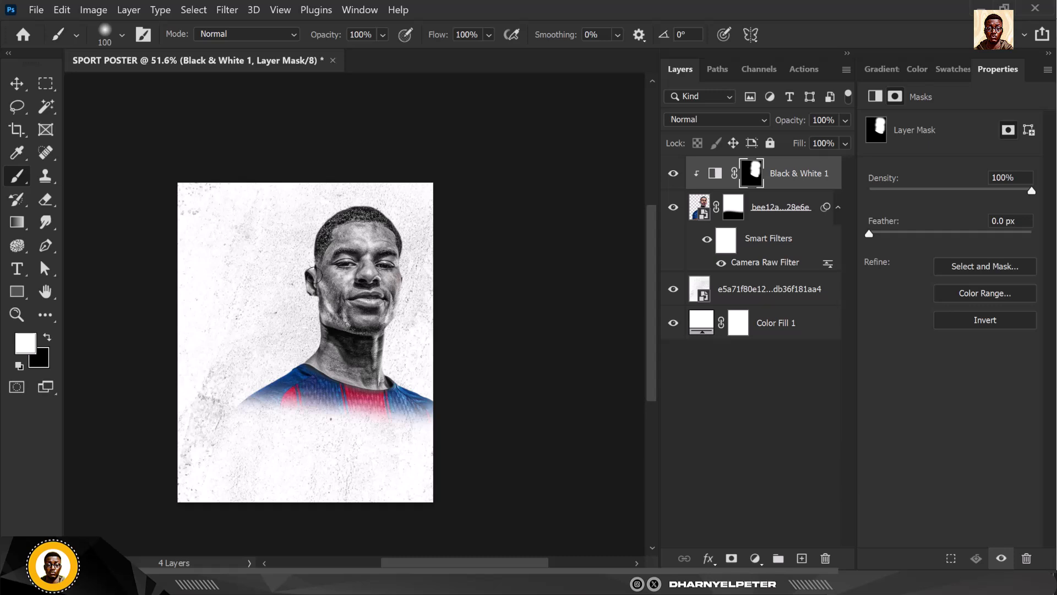
scroll(314, 274, "up", 2)
- Drag the footballer-with-ball image from the resource folder onto the poster
left_click(17, 84)
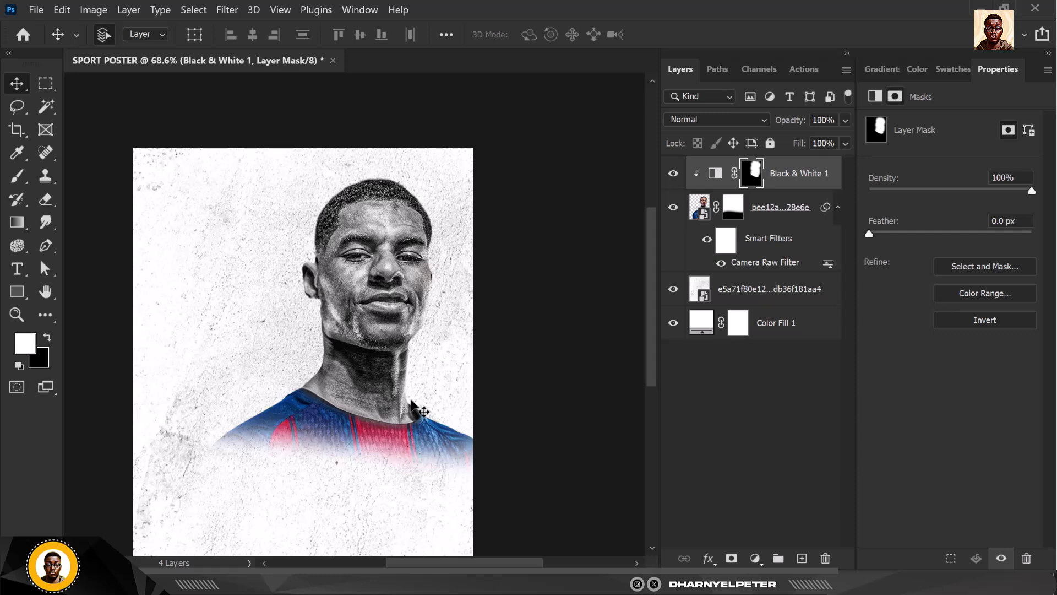
scroll(357, 308, "down", 2)
scroll(362, 372, "up", 2)
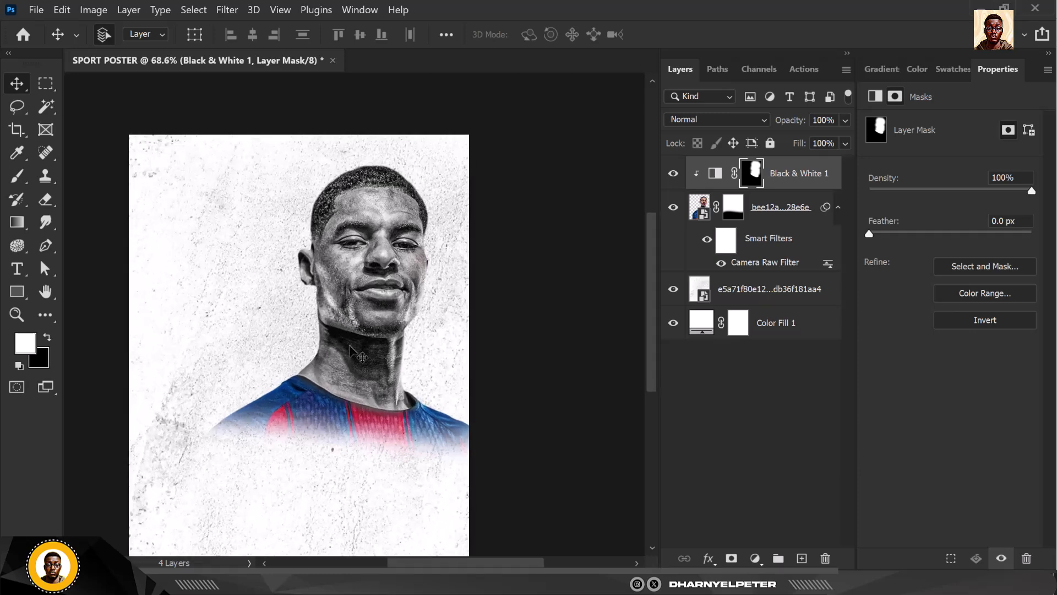
key("alt+Tab")
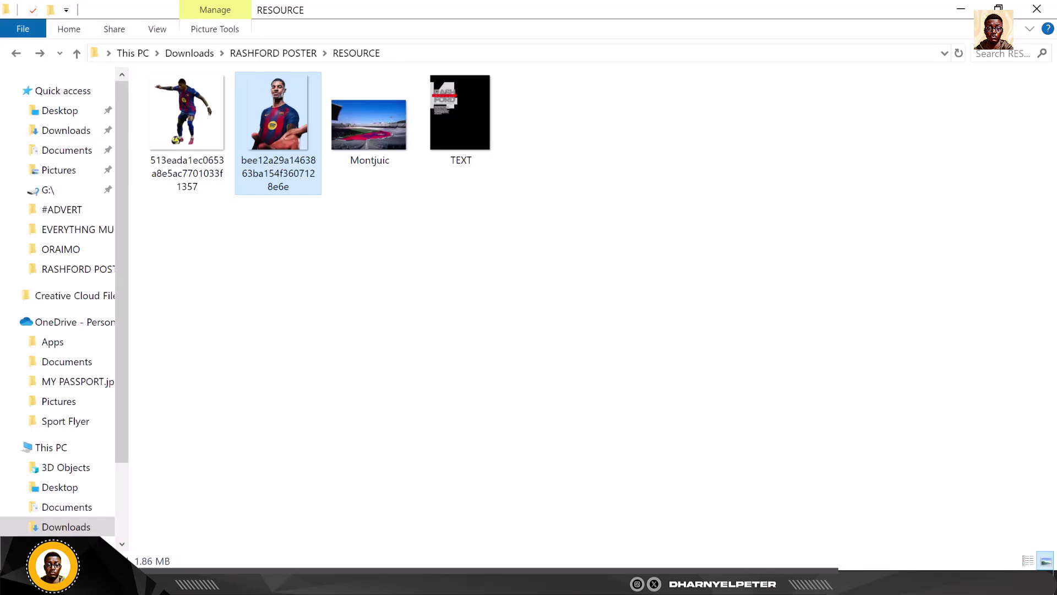
left_click(199, 109)
left_click_drag(199, 109, 454, 590)
left_click_drag(441, 548, 349, 340)
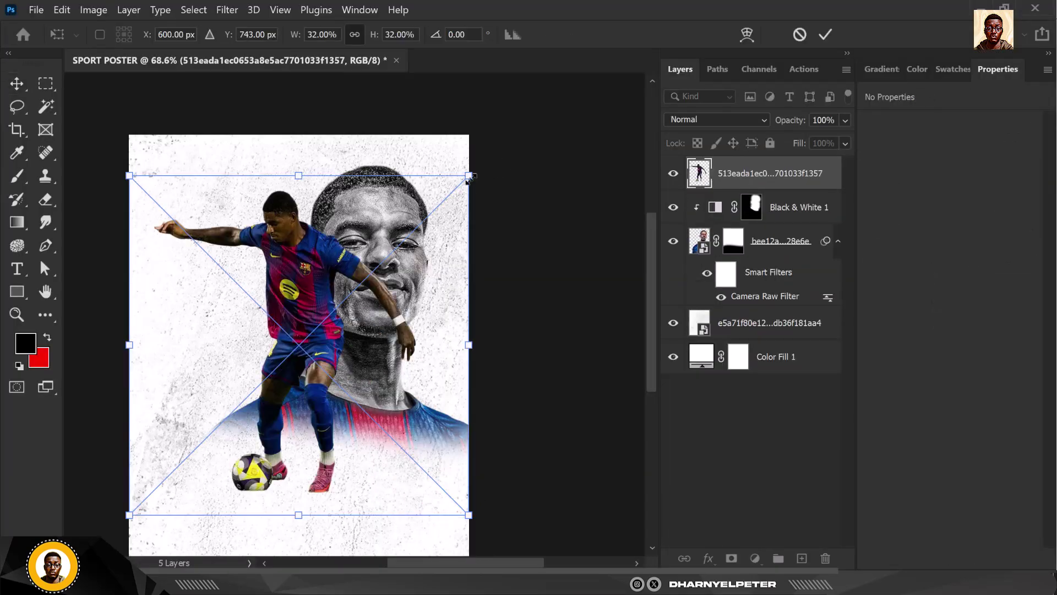
- Shrink the footballer to about 19% and place him at the lower left over the jersey
left_click_drag(466, 179, 409, 235)
left_click_drag(304, 370, 289, 457)
scroll(297, 418, "down", 2)
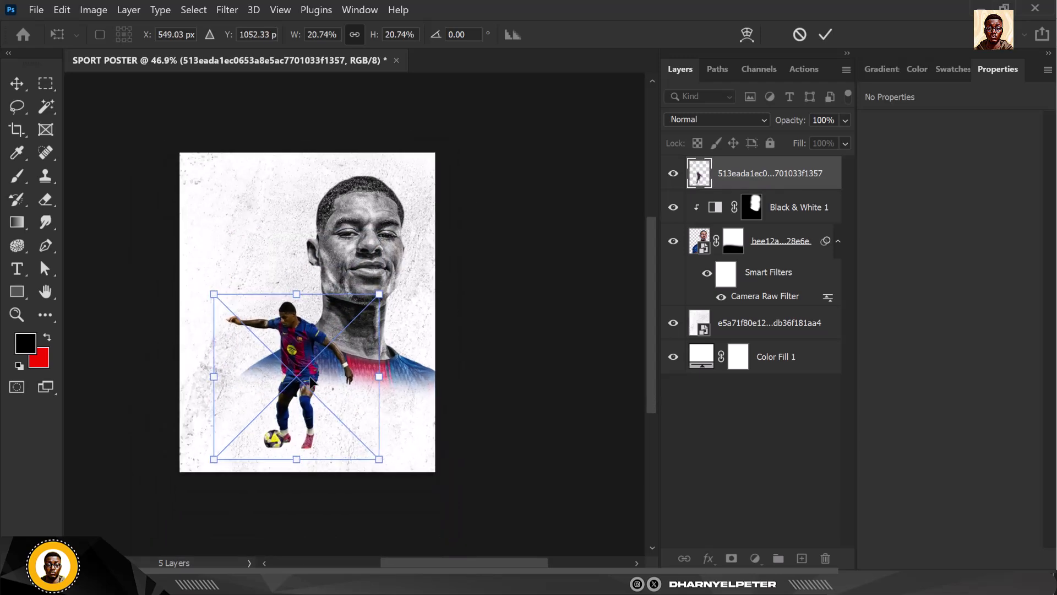
scroll(311, 379, "up", 1)
left_click_drag(394, 277, 384, 287)
left_click_drag(302, 399, 294, 388)
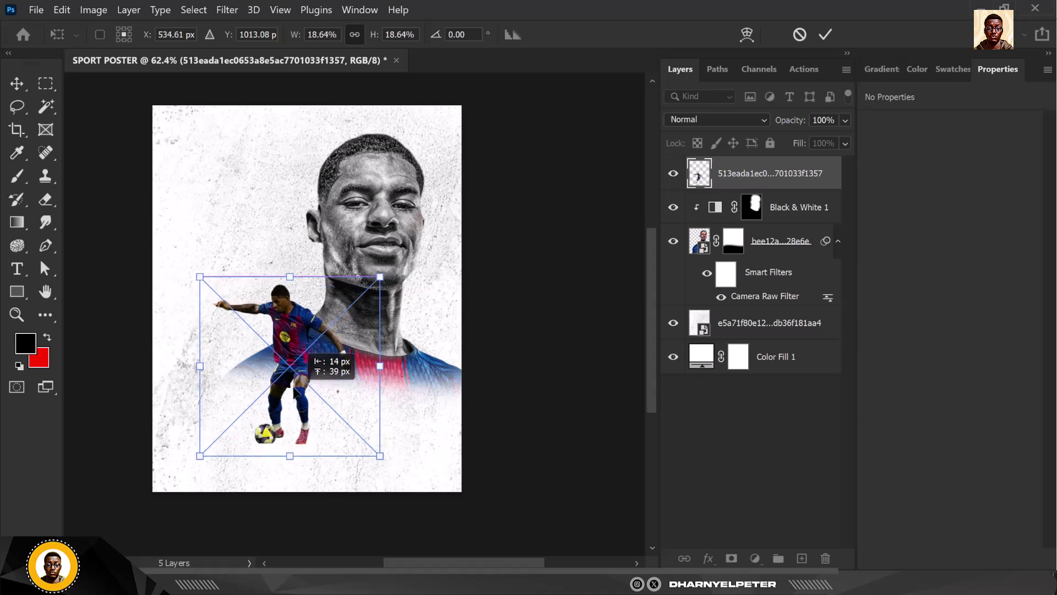
key("Return")
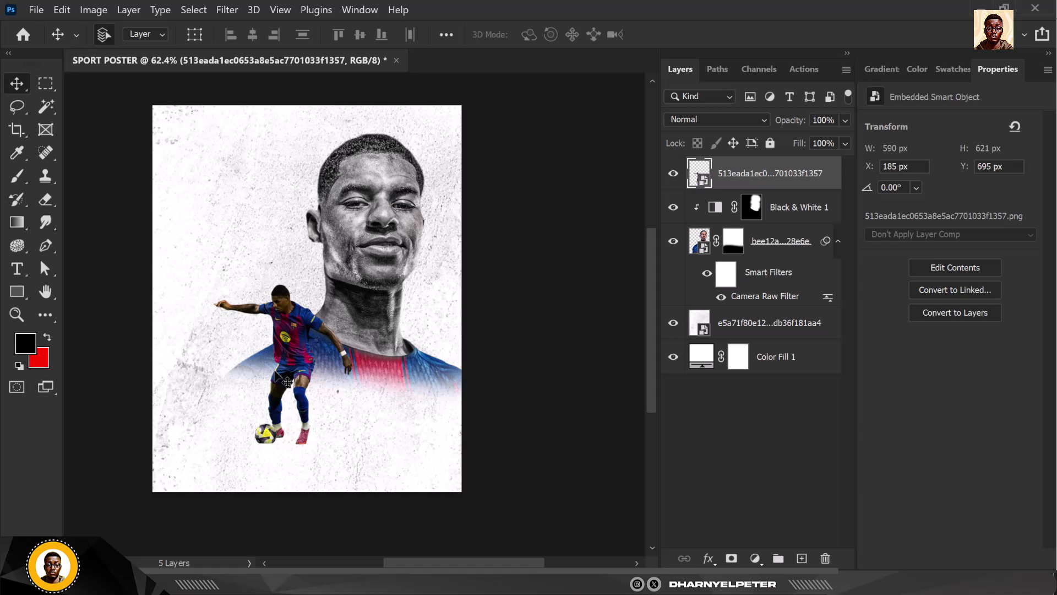
scroll(468, 272, "up", 4)
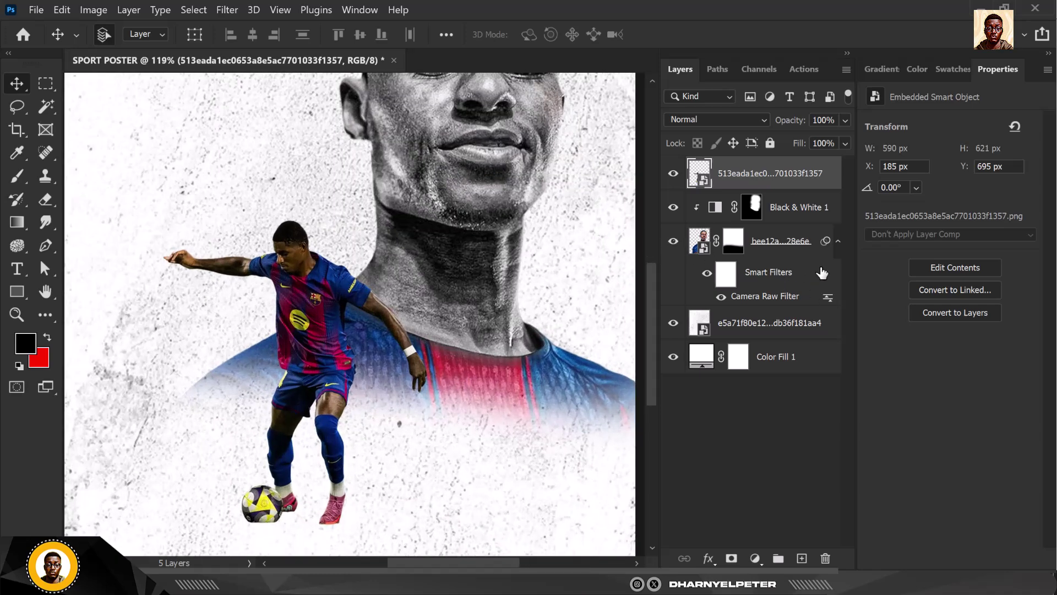
scroll(350, 308, "down", 3)
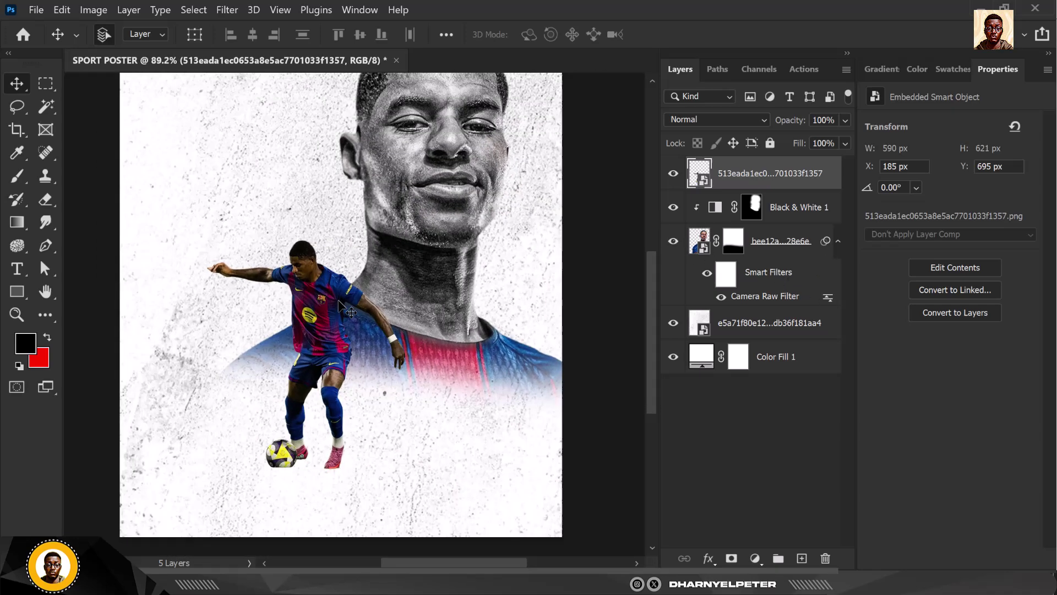
left_click(227, 9)
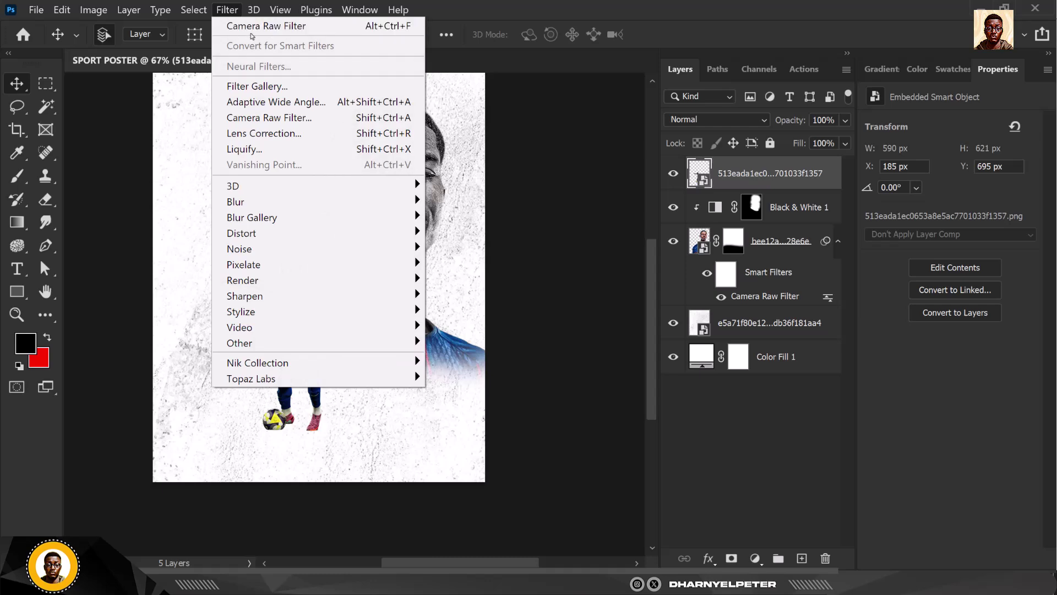
- Run Camera Raw on the footballer, then Alt-drag the portrait's Camera Raw smart filter onto his layer
left_click(250, 27)
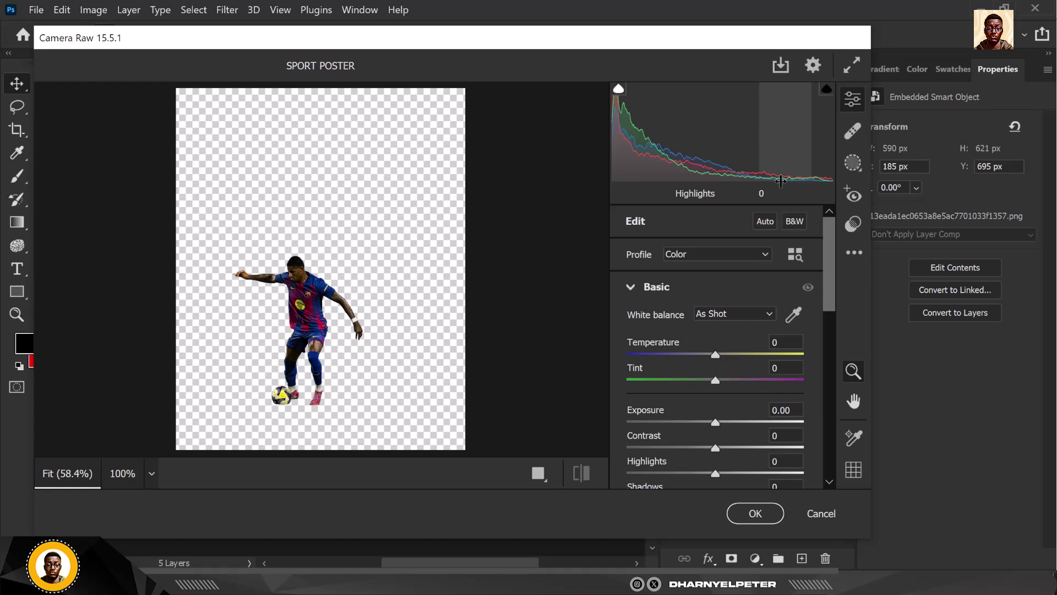
left_click(821, 512)
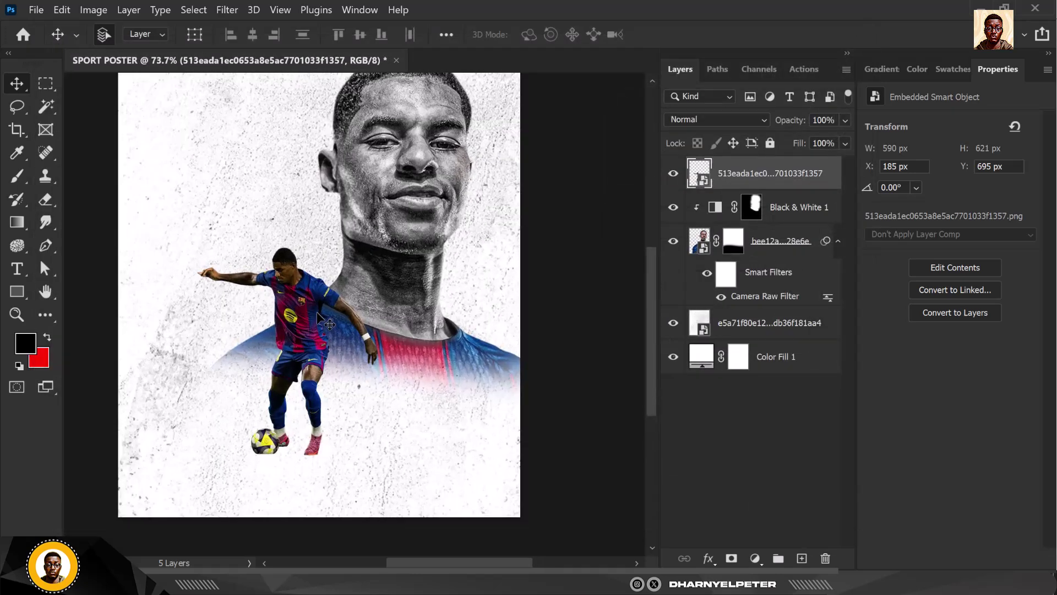
left_click(807, 242)
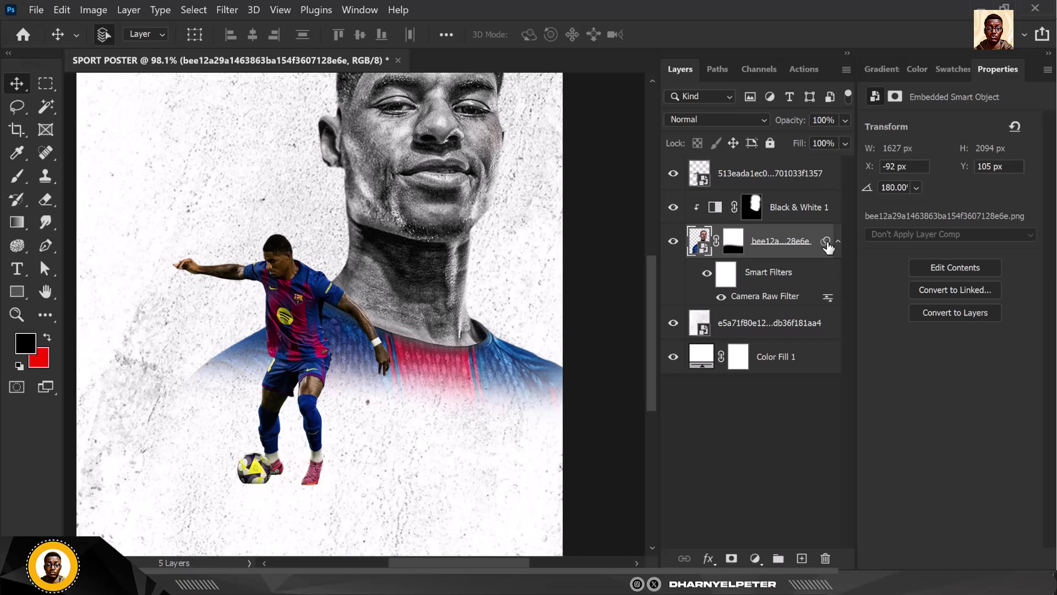
left_click_drag(825, 242, 796, 179)
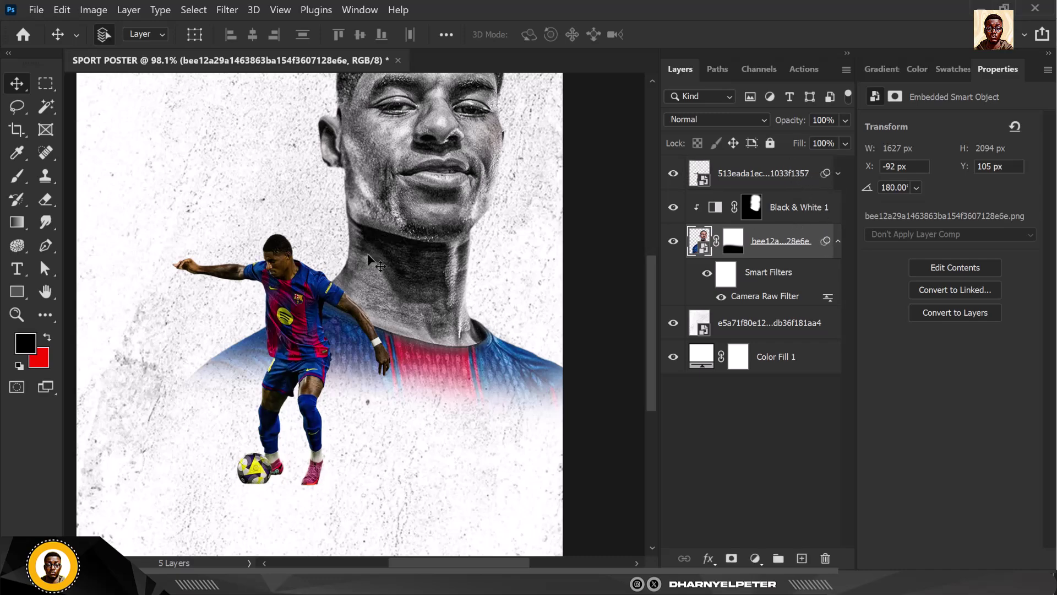
scroll(278, 275, "up", 3)
scroll(278, 272, "down", 3)
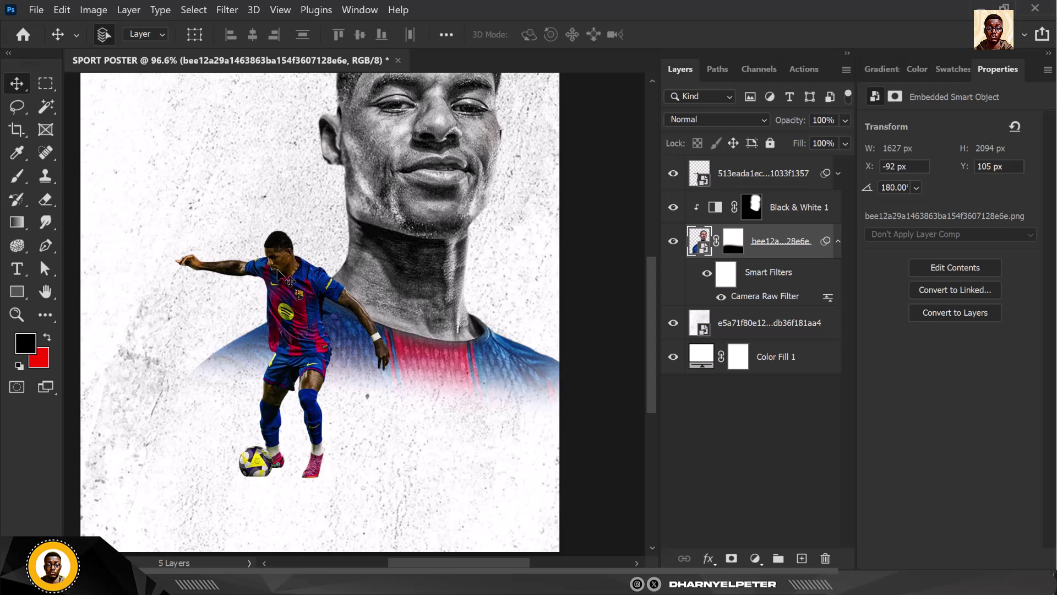
scroll(278, 275, "up", 1)
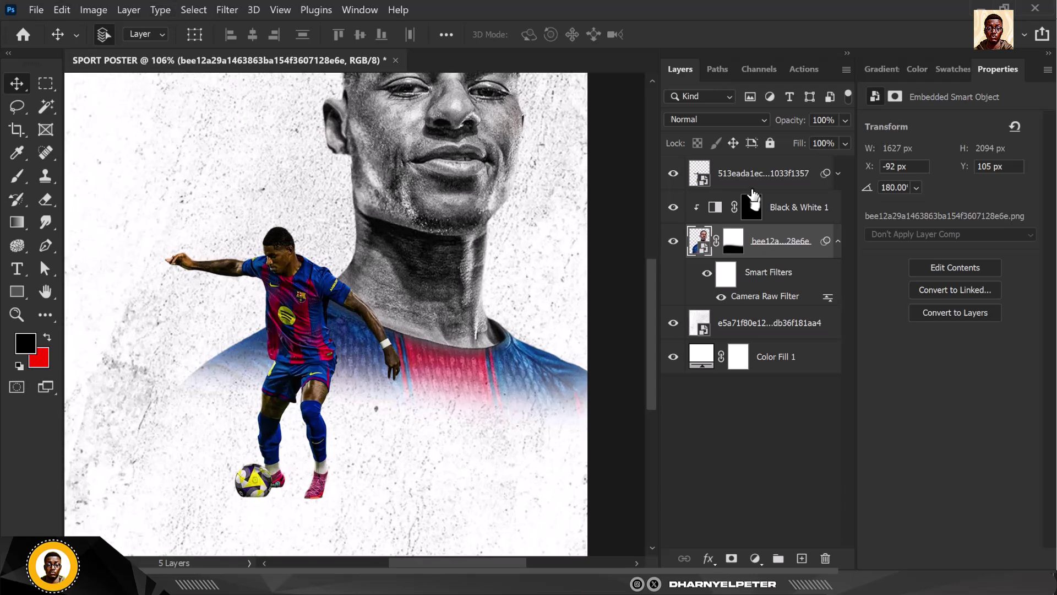
left_click(838, 174)
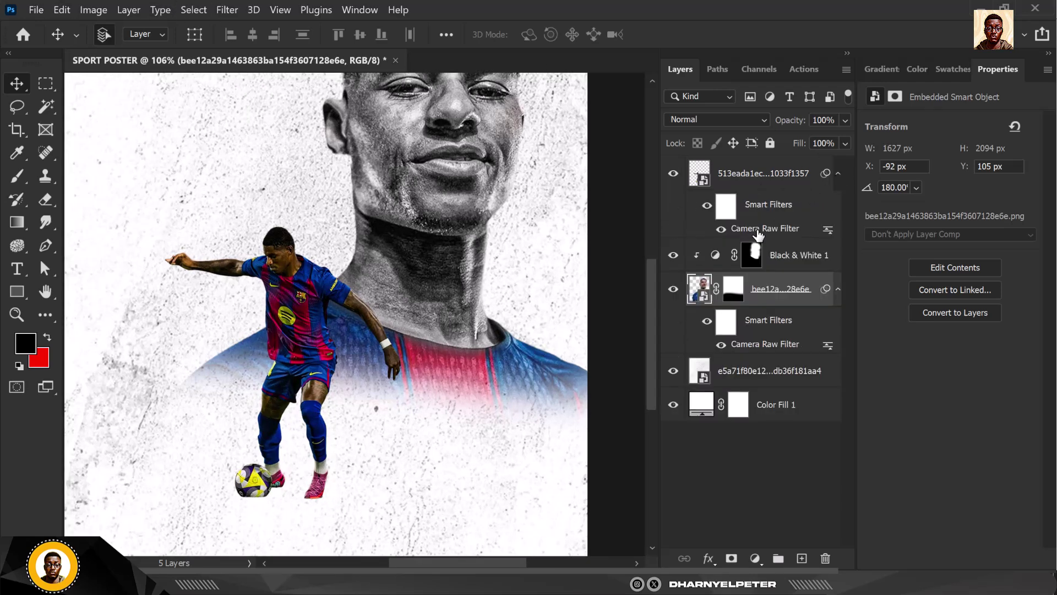
left_click(758, 233)
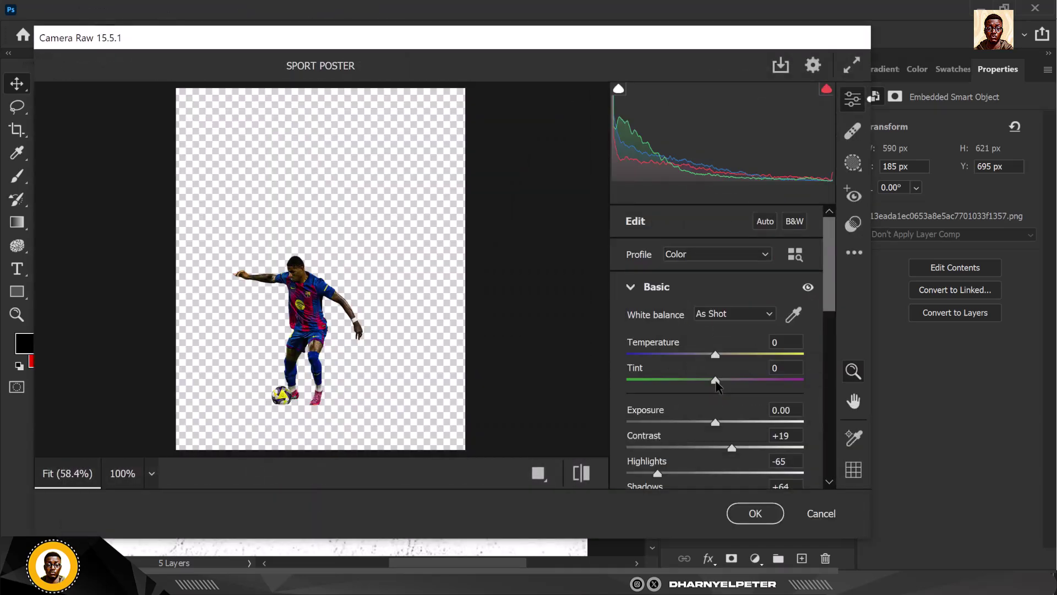
- Tune the footballer's Camera Raw filter to Texture +54, Shadows +79, Highlights -79, Clarity +28 and apply it
scroll(718, 407, "down", 3)
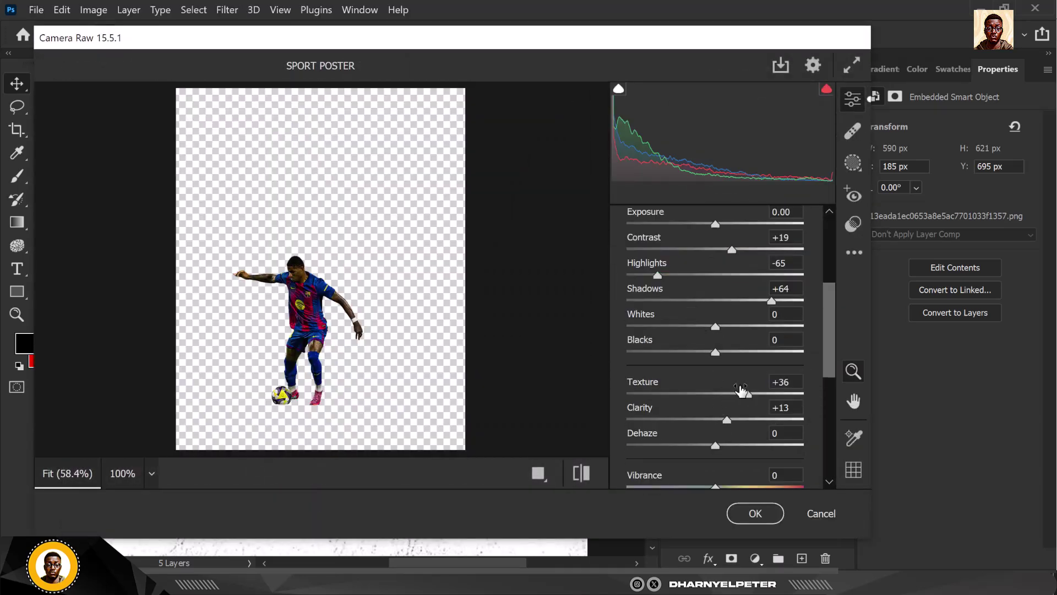
mouse_move(749, 394)
left_mouse_down()
mouse_move(775, 394)
mouse_move(763, 394)
left_mouse_up()
left_click_drag(772, 301, 786, 303)
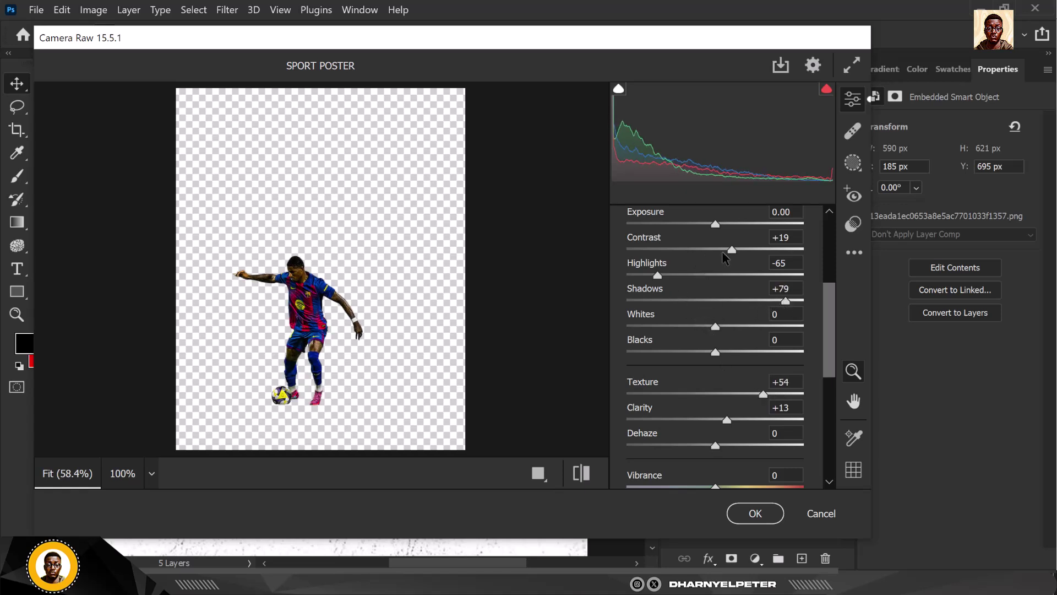
left_click_drag(660, 276, 647, 277)
left_click_drag(727, 420, 737, 419)
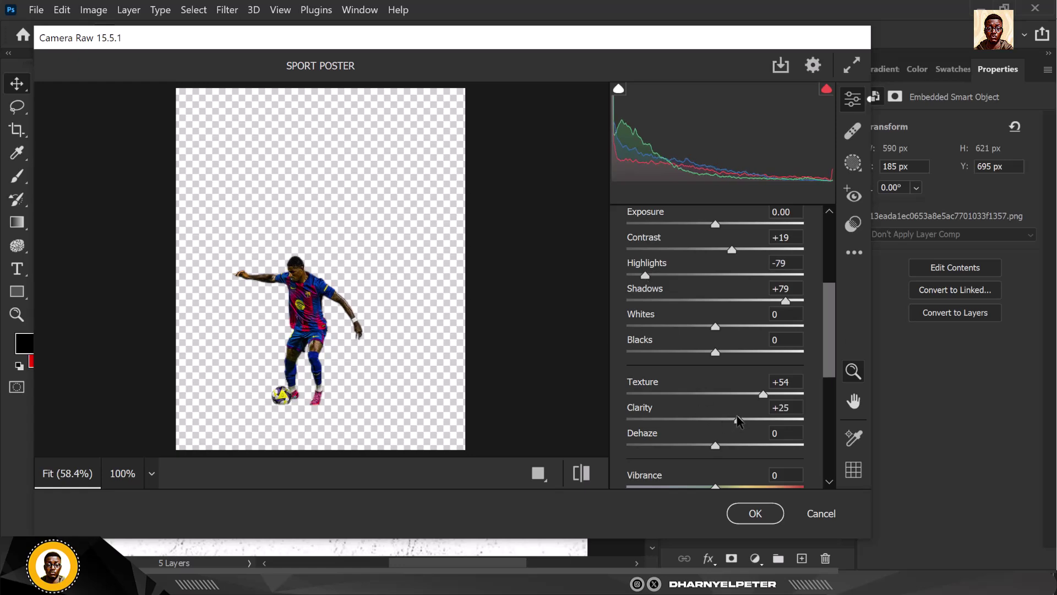
left_click(751, 514)
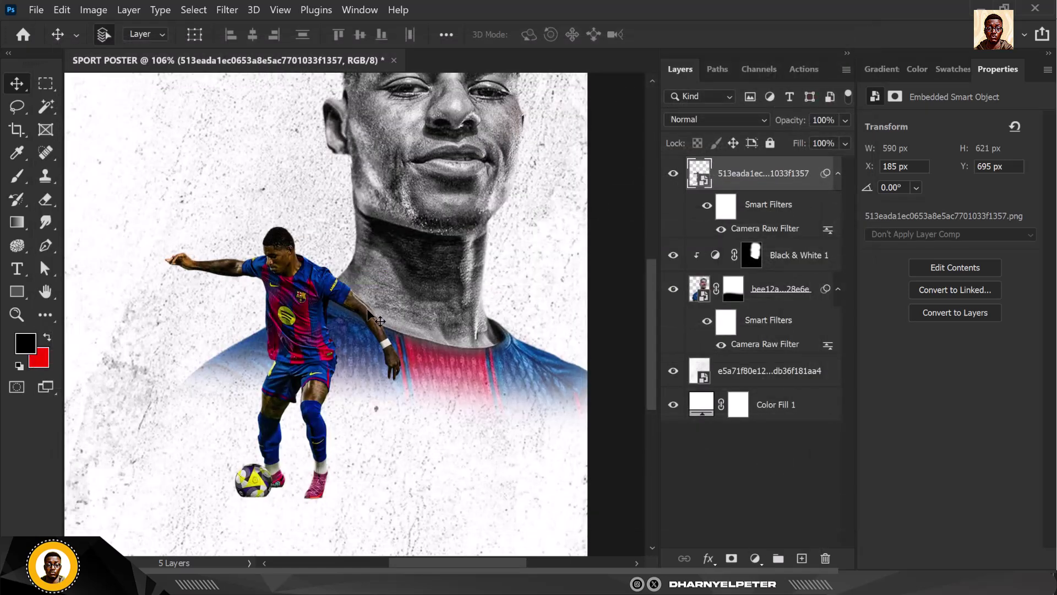
- Collapse the Smart Filters lists of the portrait and footballer layers
scroll(322, 257, "down", 3)
scroll(322, 257, "up", 1)
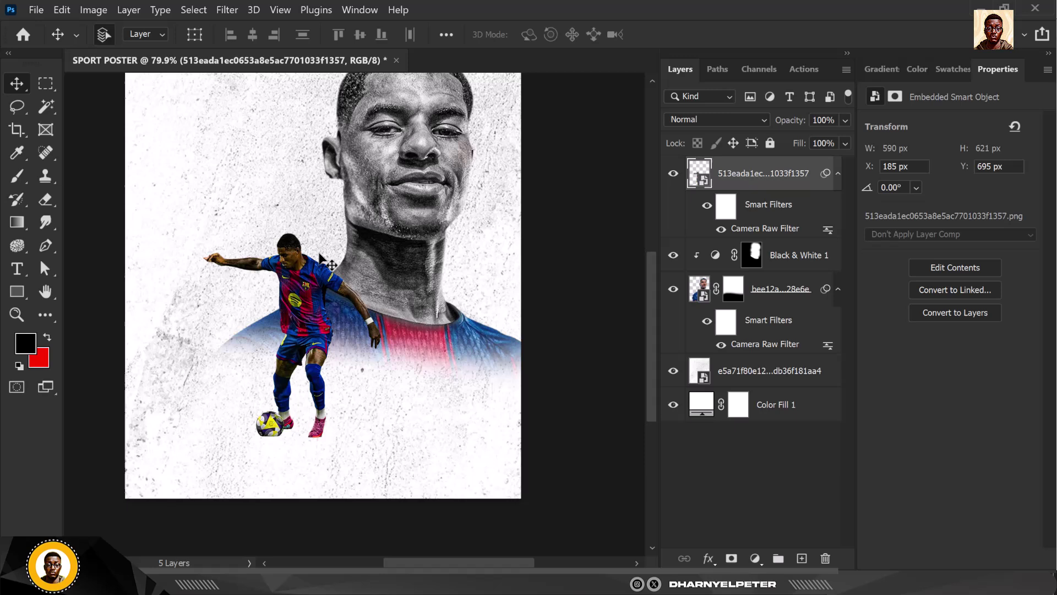
left_click(838, 290)
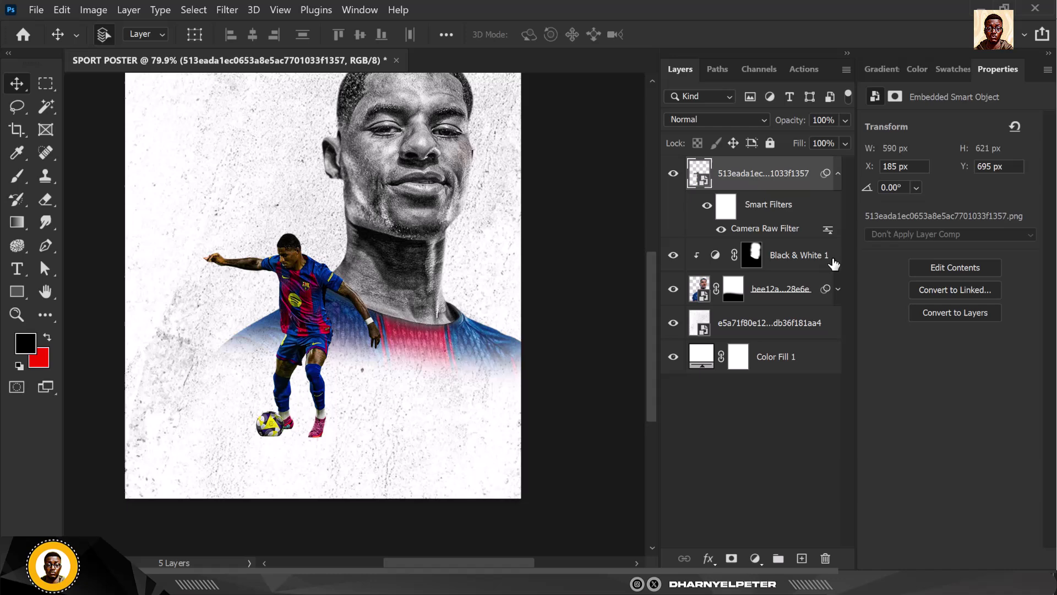
left_click(838, 174)
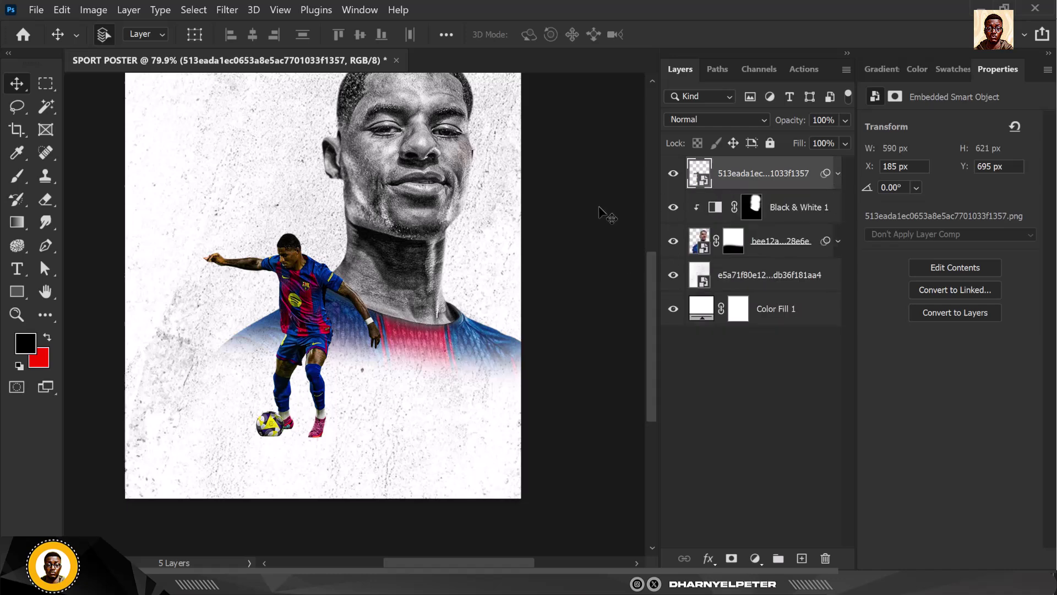
- Add a Black & White adjustment layer at default settings
scroll(347, 286, "up", 2)
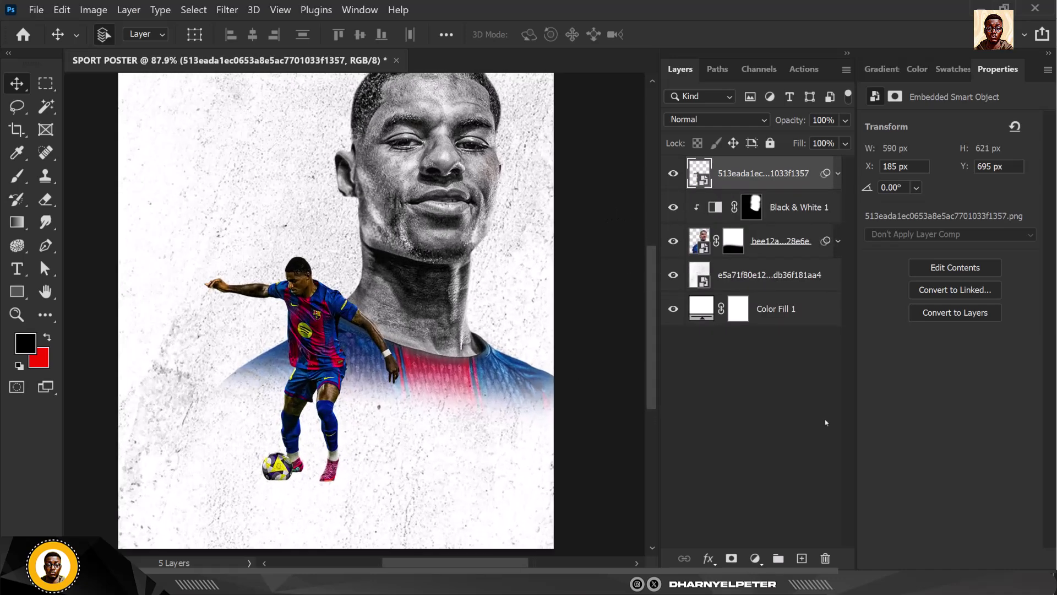
left_click(756, 559)
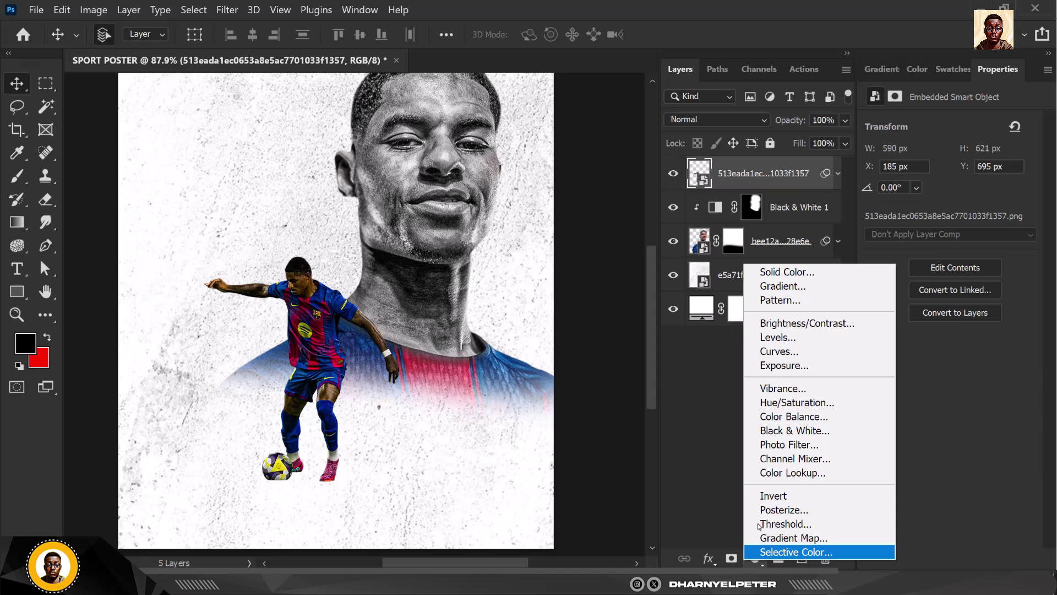
left_click(807, 432)
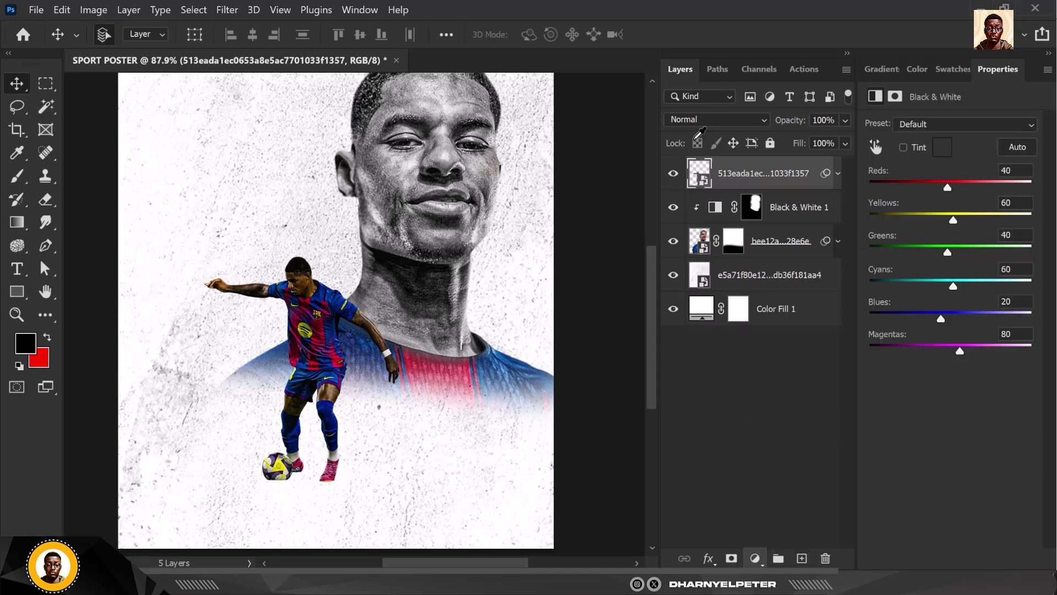
- Clip Black & White 2 to the footballer and invert its mask
right_click(802, 190)
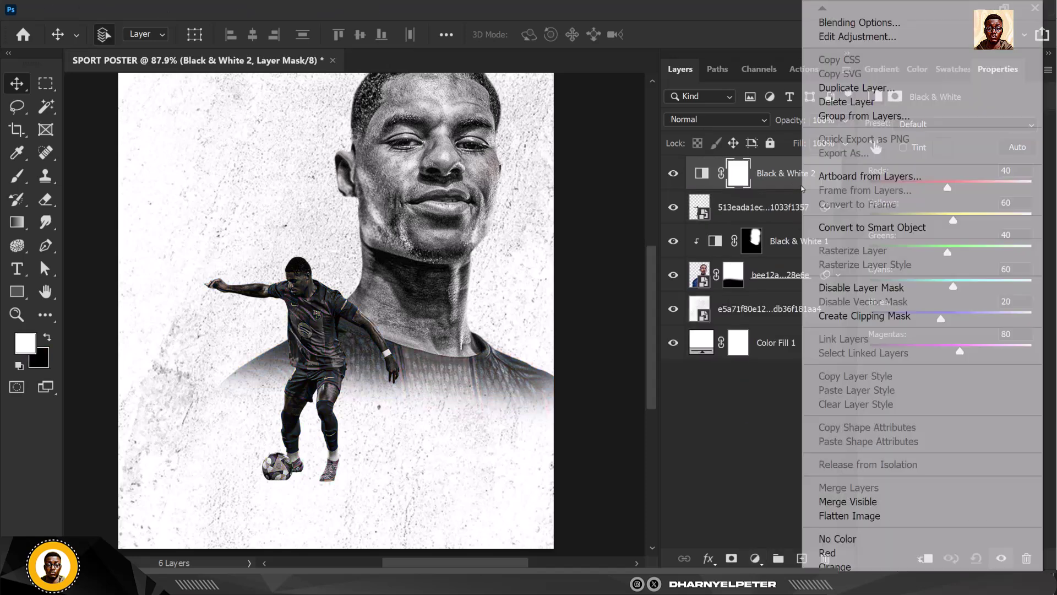
left_click(873, 316)
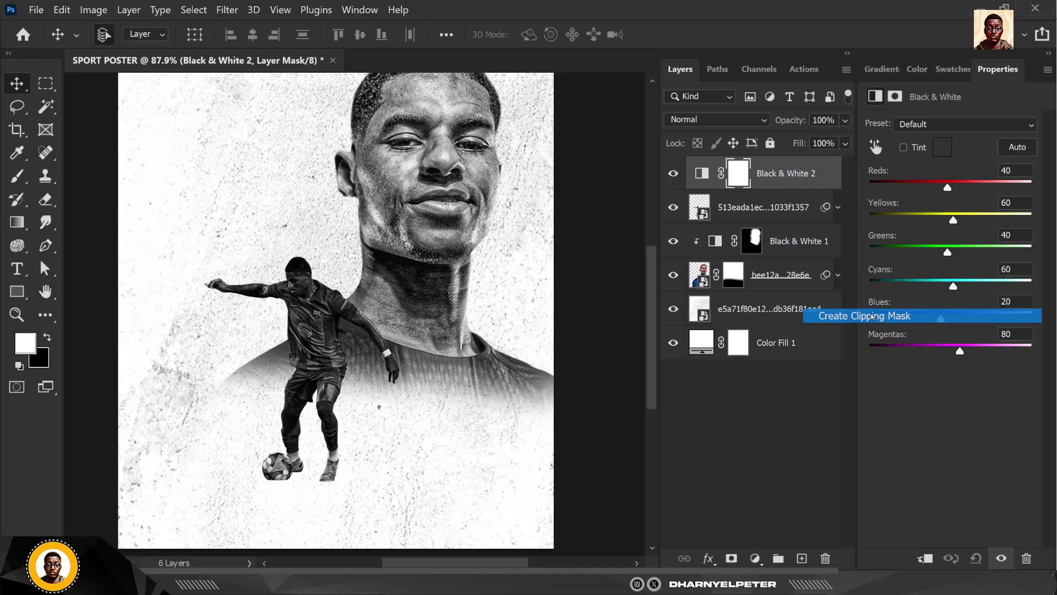
left_click(752, 178)
key("ctrl+i")
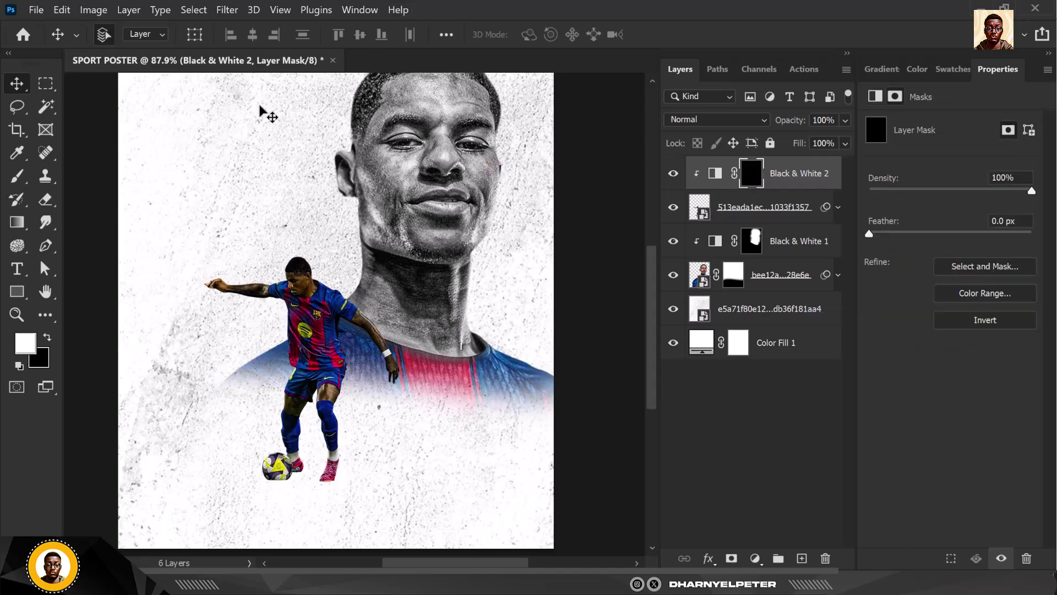
scroll(237, 302, "up", 5)
- Paint white on the mask with a smaller brush to grey the face, ear and forearm
key("b")
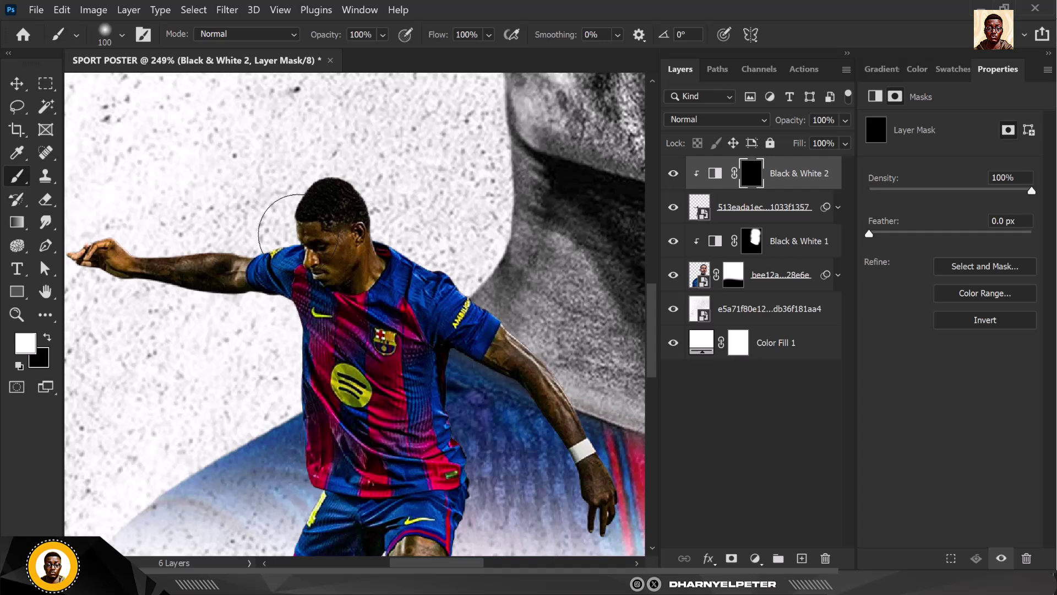
scroll(299, 235, "up", 3)
key("bracketleft")
key("bracketleft")
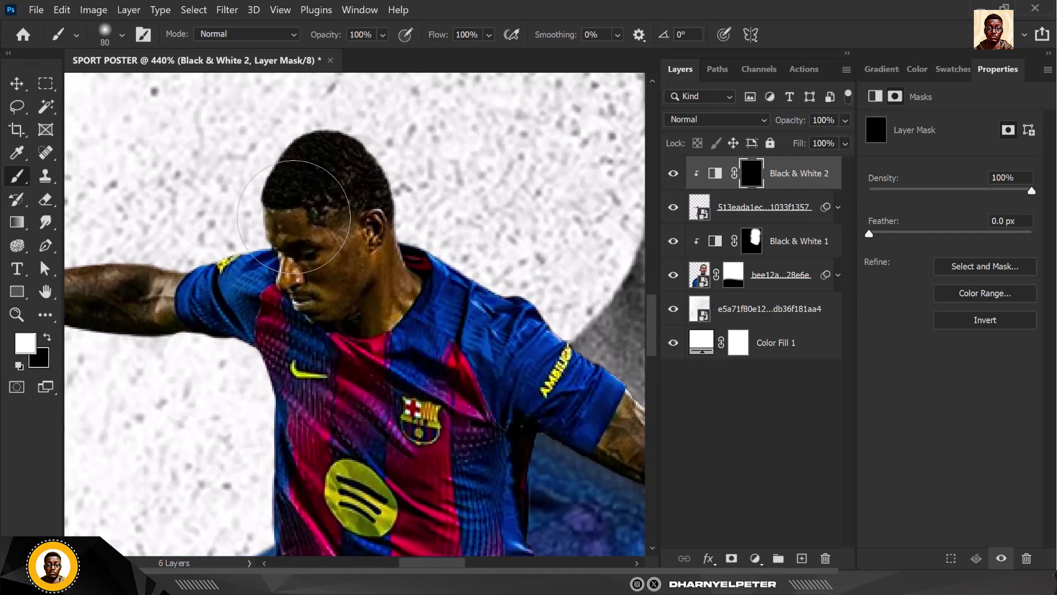
mouse_move(294, 216)
left_mouse_down()
mouse_move(347, 250)
mouse_move(323, 257)
mouse_move(334, 264)
mouse_move(360, 240)
mouse_move(363, 249)
mouse_move(343, 218)
left_mouse_up()
key("bracketleft")
key("bracketleft")
key("bracketleft")
key("bracketleft")
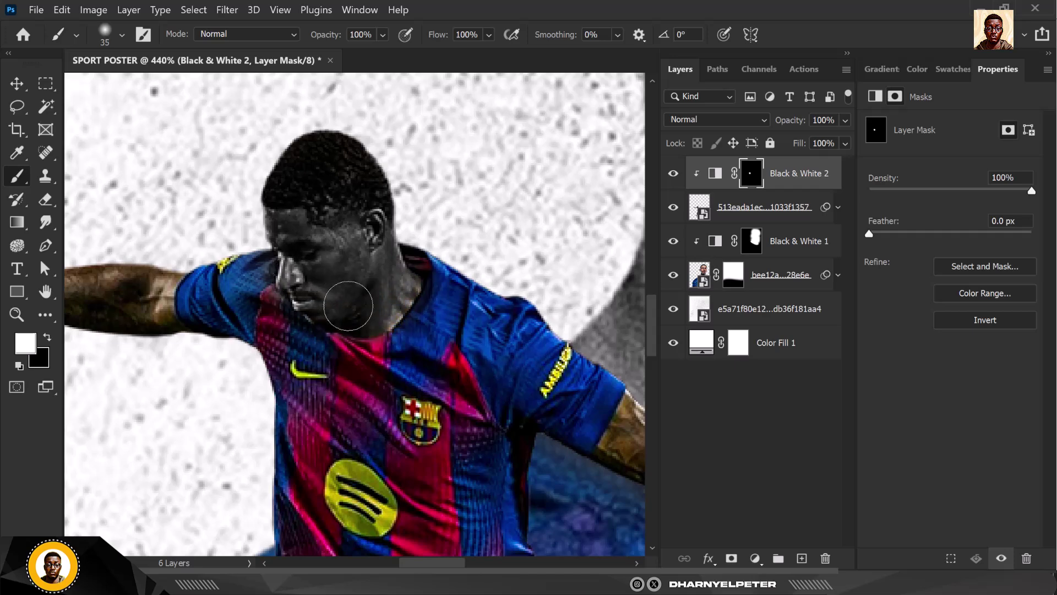
scroll(366, 243, "down", 3)
scroll(110, 250, "up", 2)
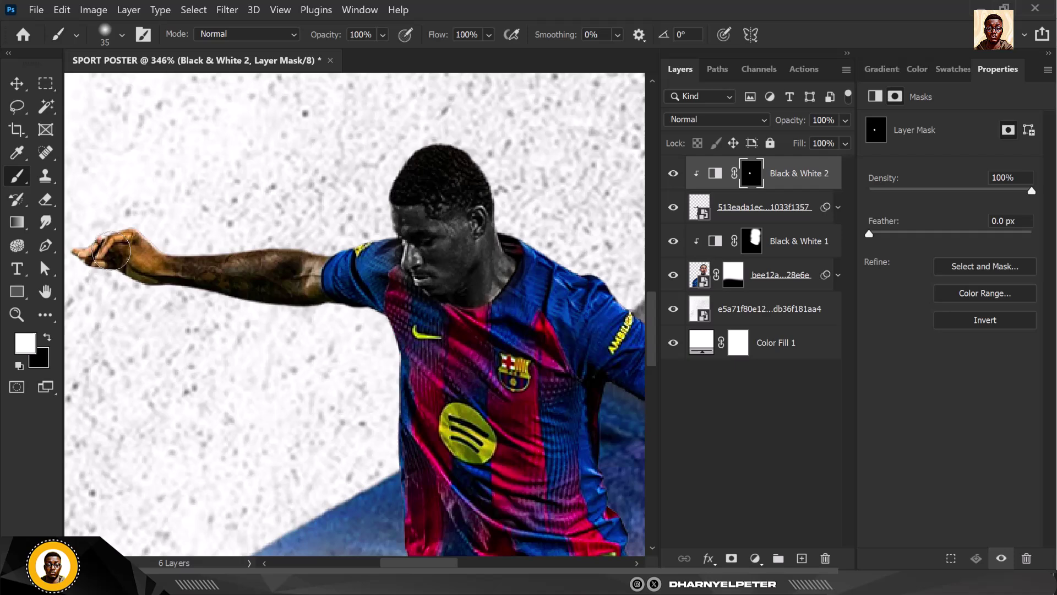
mouse_move(302, 281)
left_mouse_down()
mouse_move(258, 254)
mouse_move(183, 286)
mouse_move(244, 274)
left_mouse_up()
- Paint white on the mask to grey the upper arm and the hand
scroll(288, 254, "down", 1)
scroll(162, 252, "up", 2)
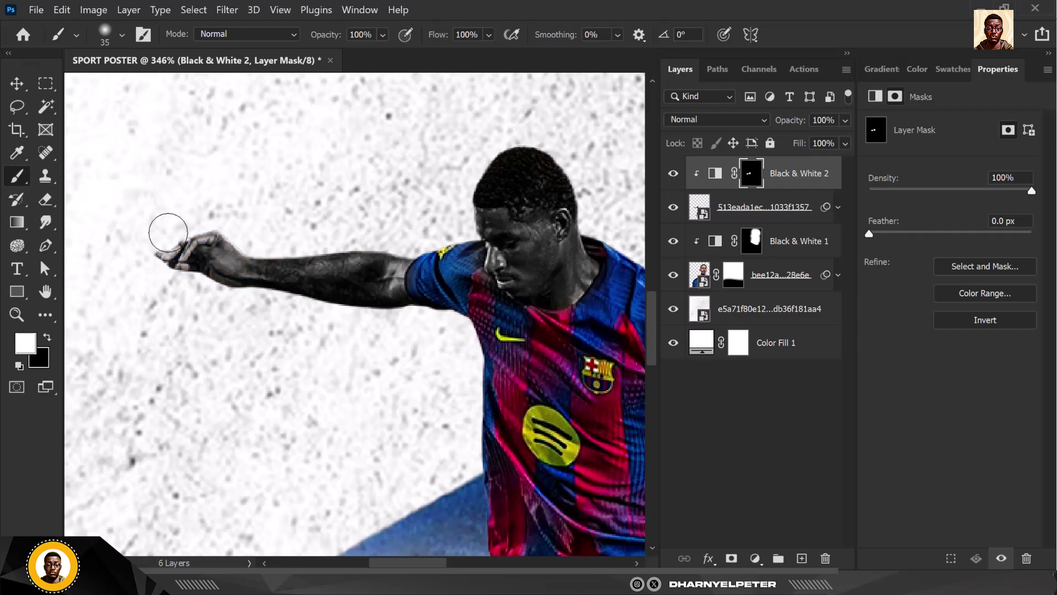
scroll(165, 228, "down", 4)
scroll(300, 237, "up", 5)
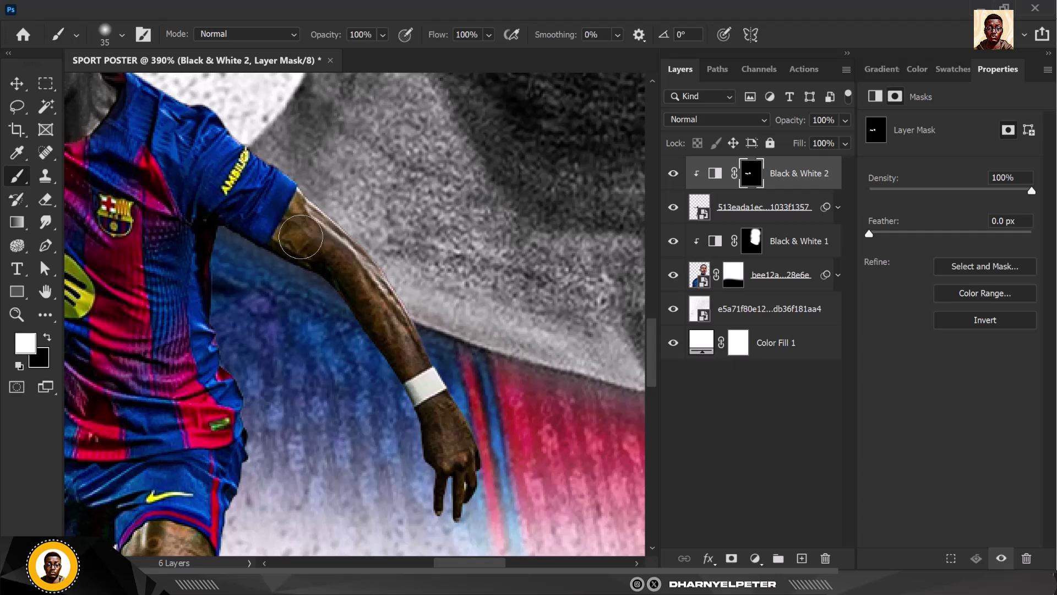
scroll(300, 237, "up", 2)
mouse_move(306, 211)
left_mouse_down()
mouse_move(369, 247)
mouse_move(381, 291)
left_mouse_up()
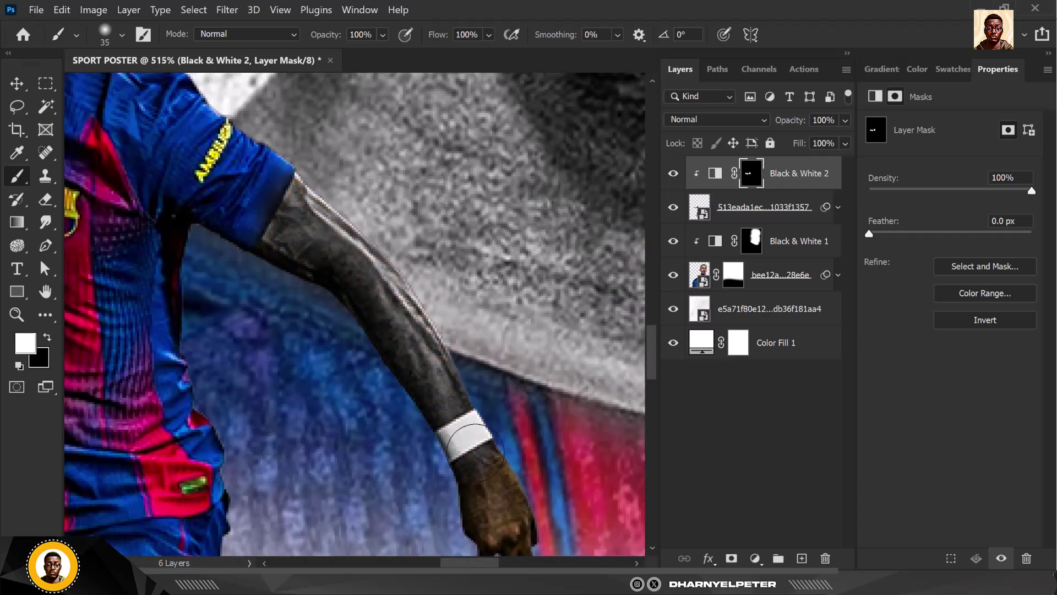
scroll(427, 348, "down", 3)
scroll(435, 385, "up", 3)
mouse_move(446, 420)
left_mouse_down()
mouse_move(467, 495)
mouse_move(488, 461)
mouse_move(485, 400)
left_mouse_up()
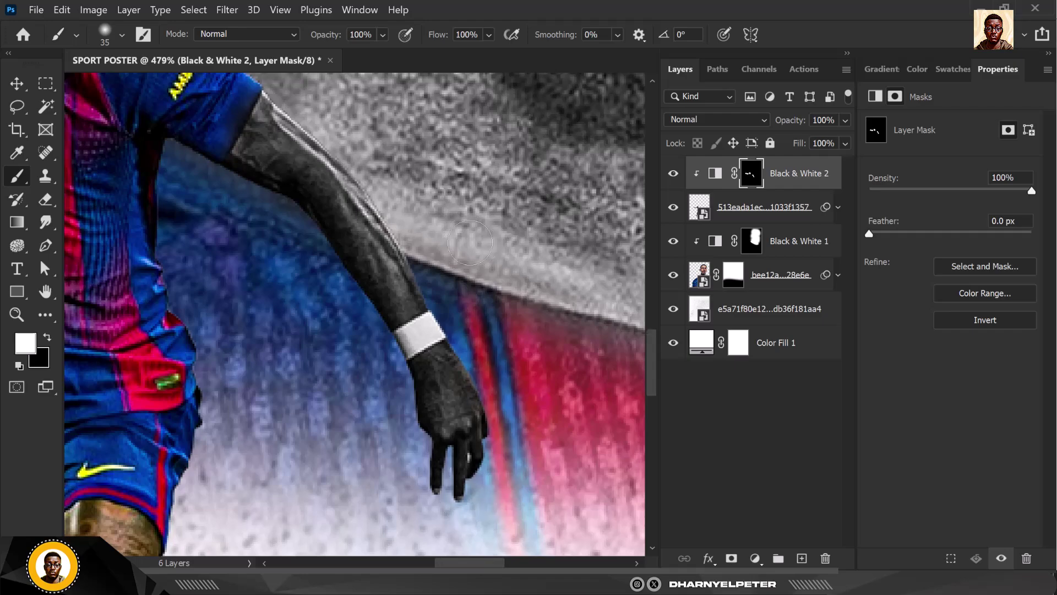
scroll(462, 256, "down", 4)
scroll(302, 390, "up", 5)
- Paint white on the mask to grey both of the footballer's thighs
mouse_move(309, 347)
left_mouse_down()
mouse_move(361, 351)
mouse_move(324, 333)
mouse_move(359, 340)
mouse_move(324, 335)
mouse_move(381, 366)
mouse_move(365, 356)
mouse_move(358, 373)
mouse_move(283, 371)
mouse_move(375, 386)
mouse_move(297, 379)
left_mouse_up()
scroll(298, 379, "down", 4)
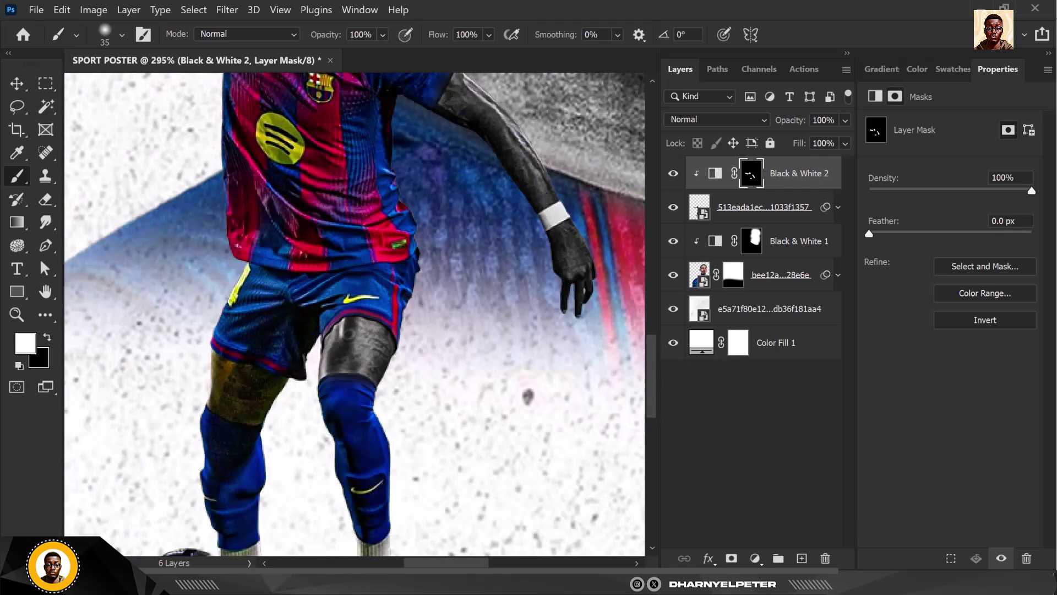
scroll(209, 362, "up", 4)
scroll(210, 361, "up", 3)
mouse_move(209, 362)
left_mouse_down()
mouse_move(224, 378)
mouse_move(345, 406)
mouse_move(169, 334)
mouse_move(279, 374)
mouse_move(182, 330)
mouse_move(257, 387)
mouse_move(225, 413)
mouse_move(211, 404)
mouse_move(245, 434)
mouse_move(323, 453)
mouse_move(213, 414)
mouse_move(177, 386)
mouse_move(237, 389)
left_mouse_up()
scroll(236, 389, "down", 1)
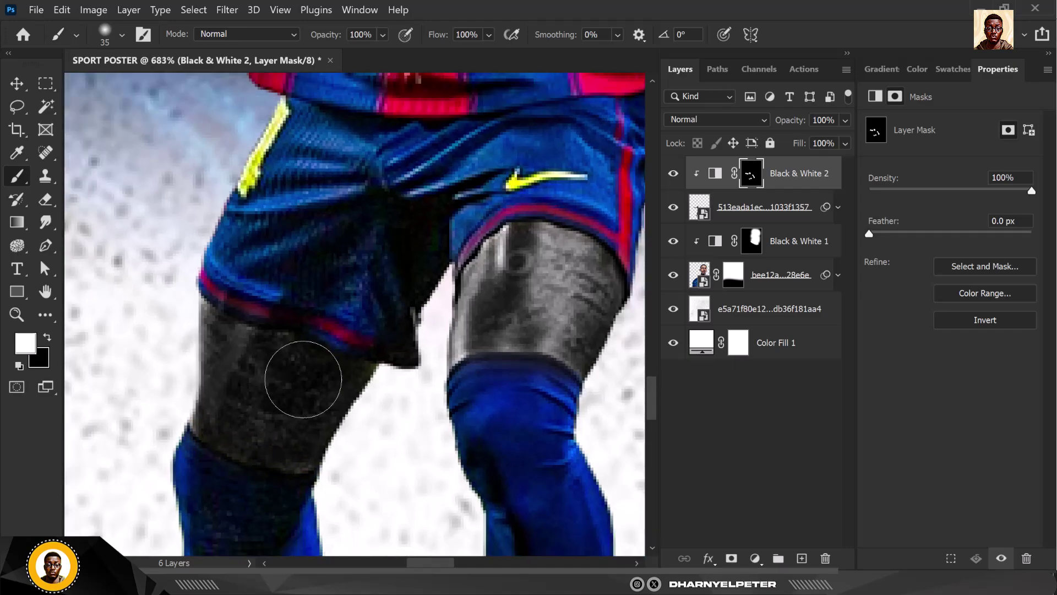
scroll(283, 366, "down", 10)
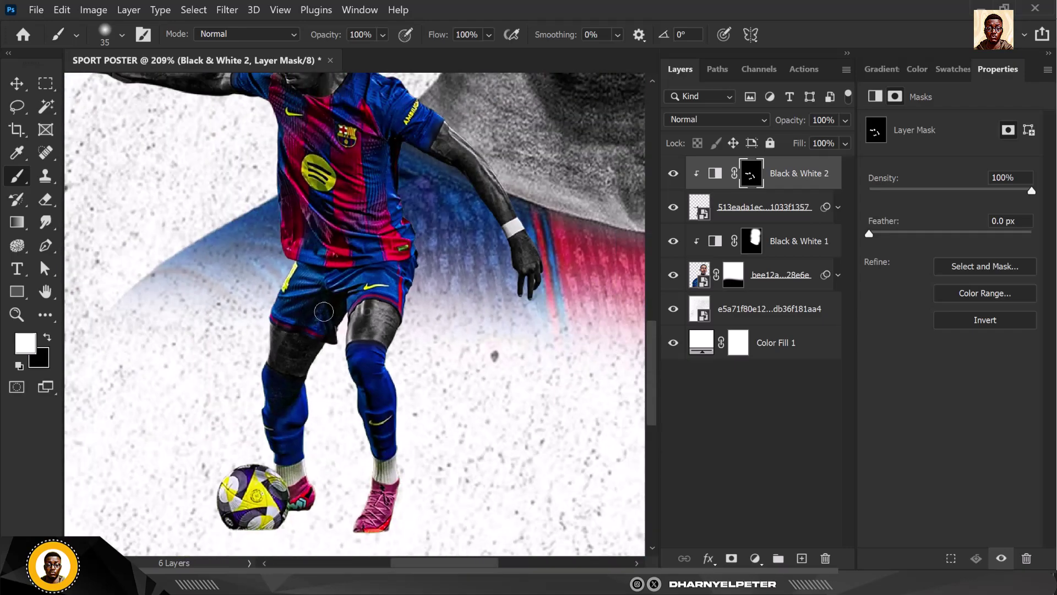
scroll(345, 382, "down", 5)
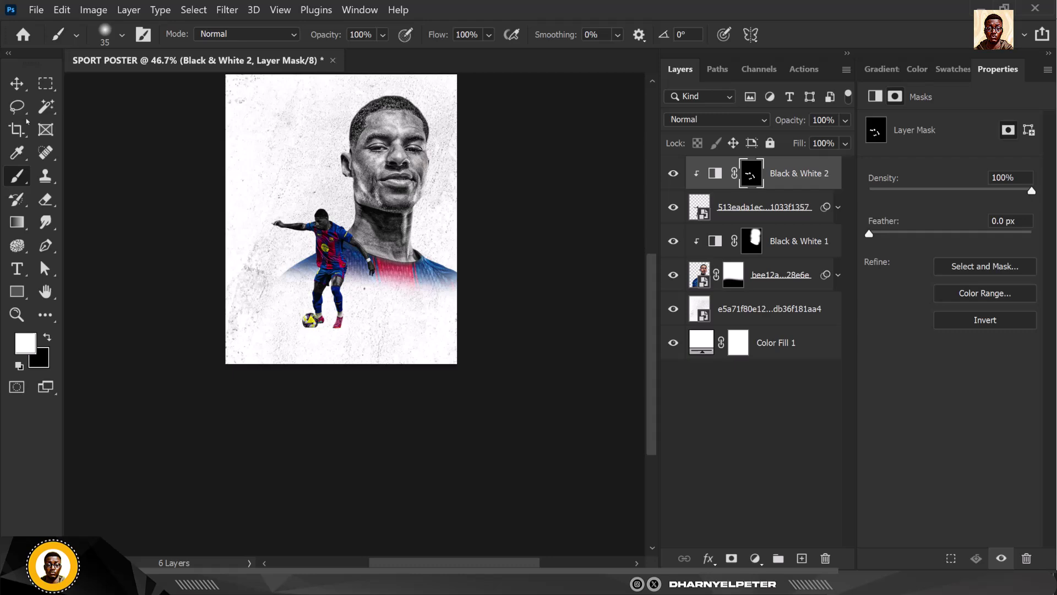
- Add a layer mask to the footballer layer
key("v")
scroll(366, 306, "up", 5)
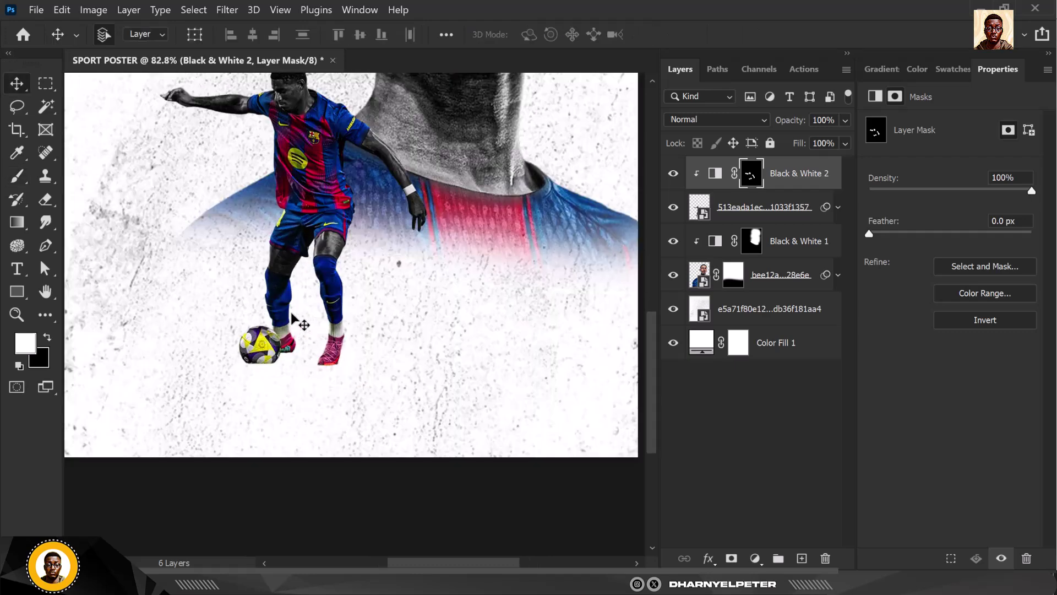
left_click(749, 218)
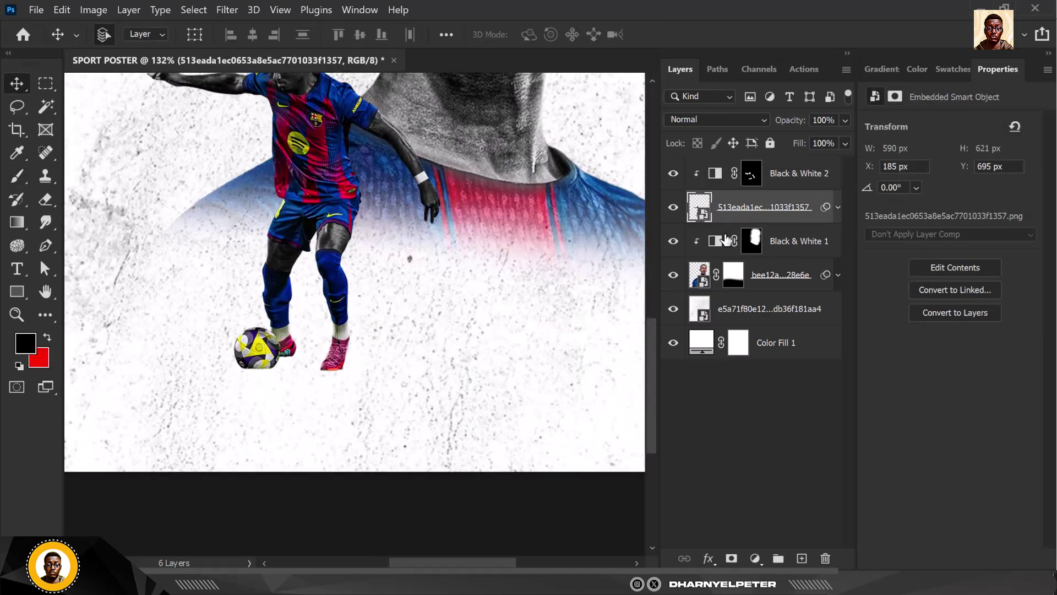
left_click(731, 558)
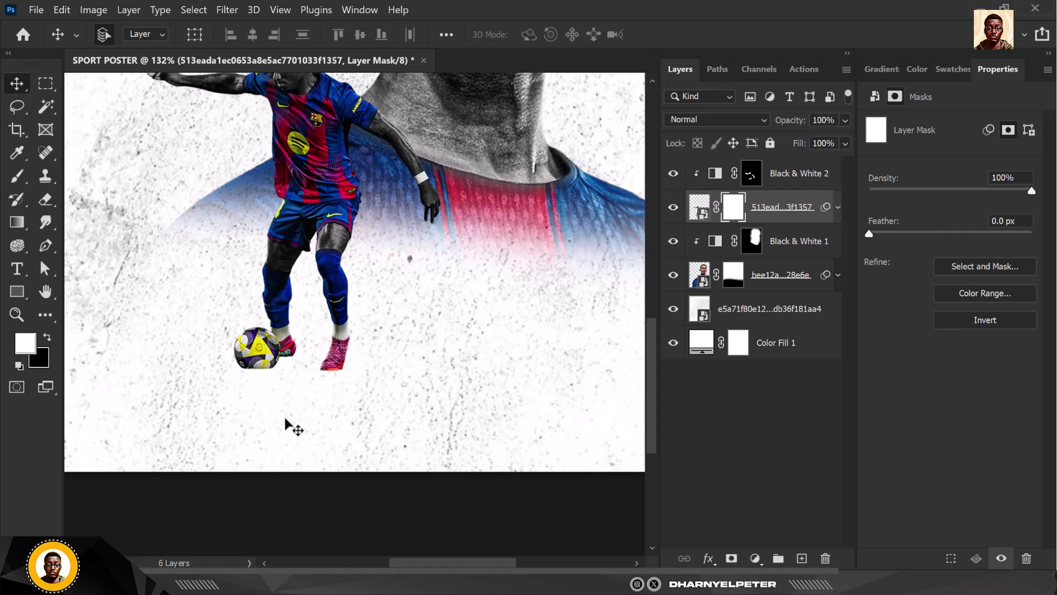
scroll(292, 424, "up", 4)
- Paint black with a size-60 brush on the mask to fade the boot sole and ball bottom
key("b")
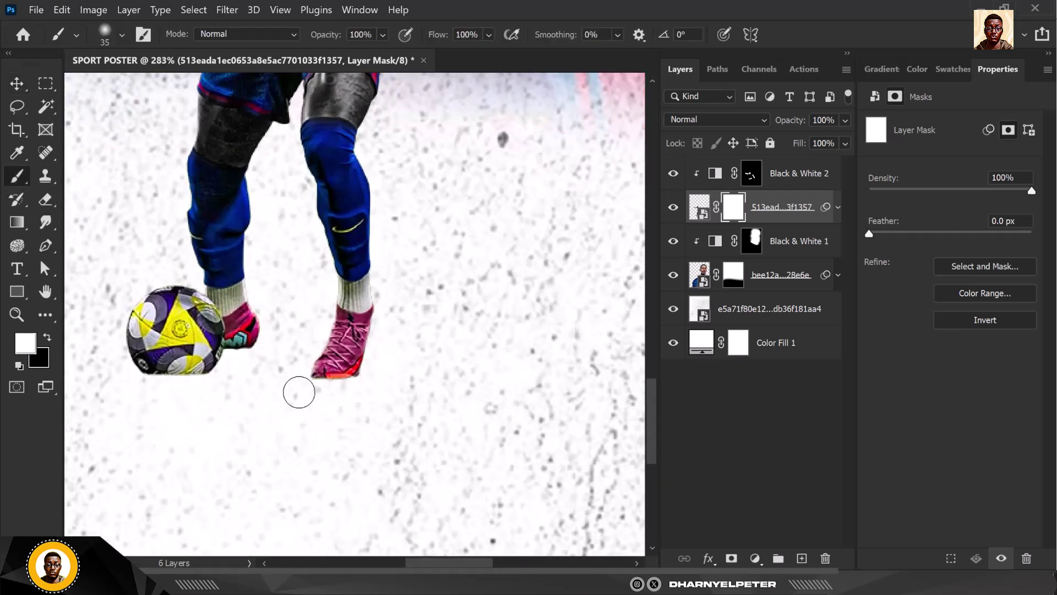
scroll(298, 392, "up", 2)
key("bracketright")
key("bracketright")
key("bracketright")
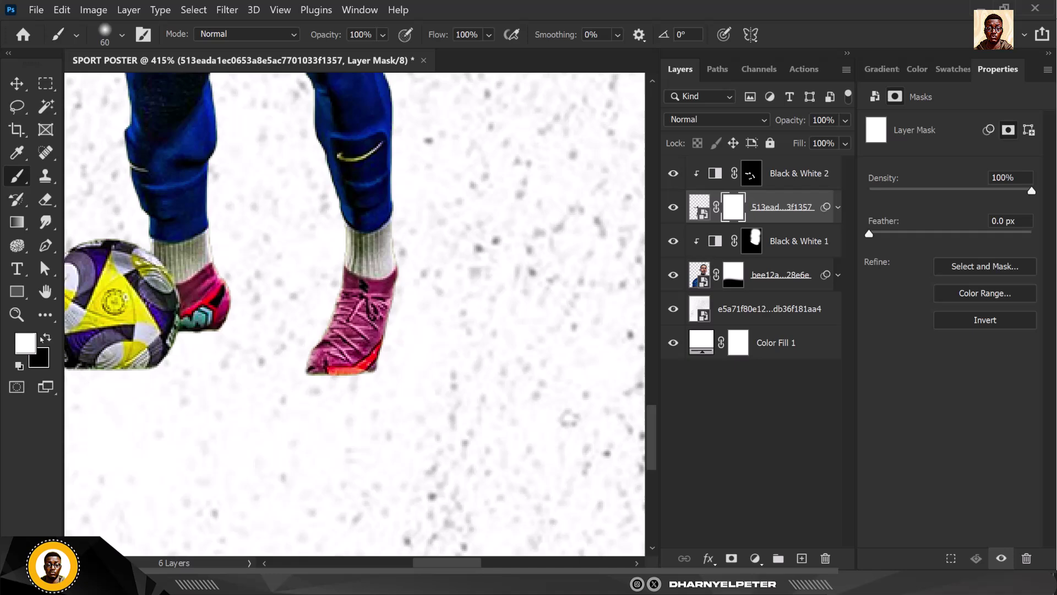
key("x")
mouse_move(292, 388)
left_mouse_down()
mouse_move(440, 403)
mouse_move(312, 403)
mouse_move(411, 400)
mouse_move(382, 409)
mouse_move(462, 326)
left_mouse_up()
scroll(232, 365, "down", 3)
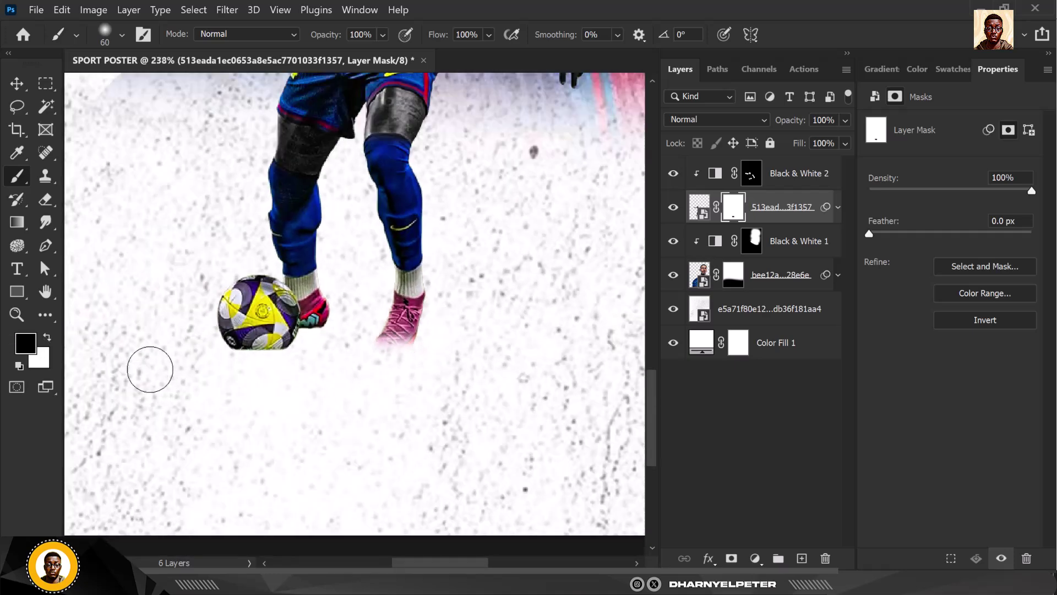
scroll(278, 361, "up", 4)
mouse_move(217, 365)
left_mouse_down()
mouse_move(318, 373)
mouse_move(203, 381)
mouse_move(367, 380)
mouse_move(214, 374)
mouse_move(191, 355)
mouse_move(224, 354)
mouse_move(210, 348)
mouse_move(200, 361)
mouse_move(342, 382)
mouse_move(371, 360)
mouse_move(359, 364)
mouse_move(281, 325)
left_mouse_up()
scroll(281, 326, "down", 10)
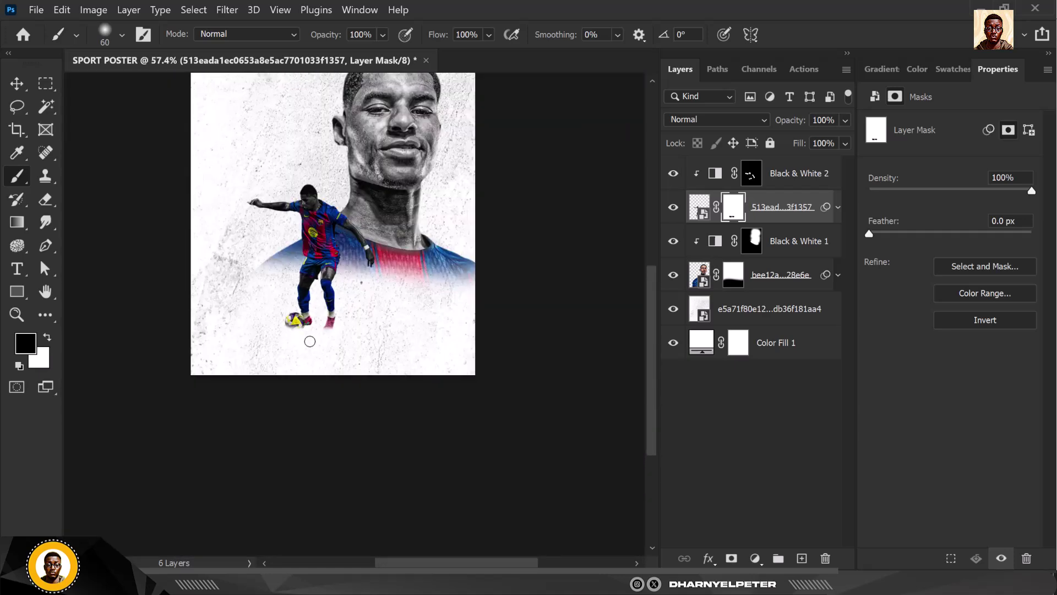
scroll(368, 238, "up", 4)
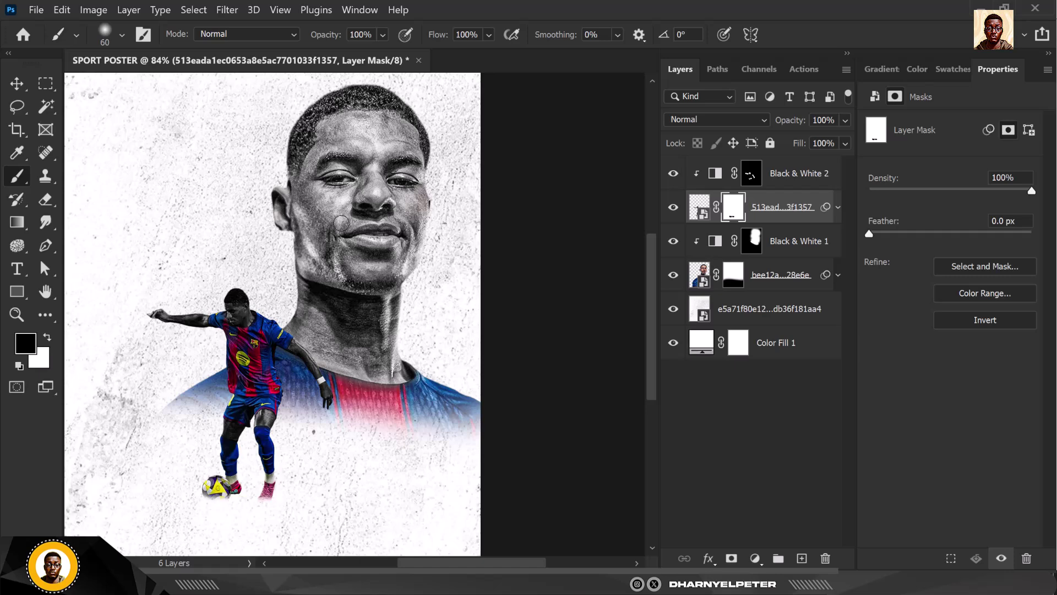
- Select the textured background layer and drag the Montjuic photo in from the RESOURCE folder
key("v")
left_click(796, 309)
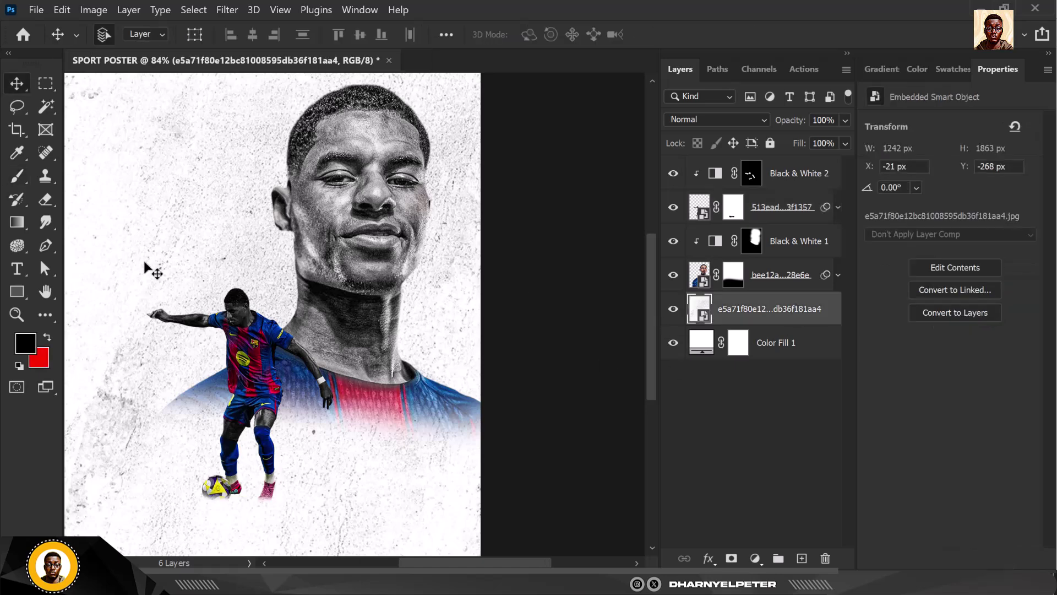
scroll(147, 266, "down", 3)
scroll(231, 330, "up", 2)
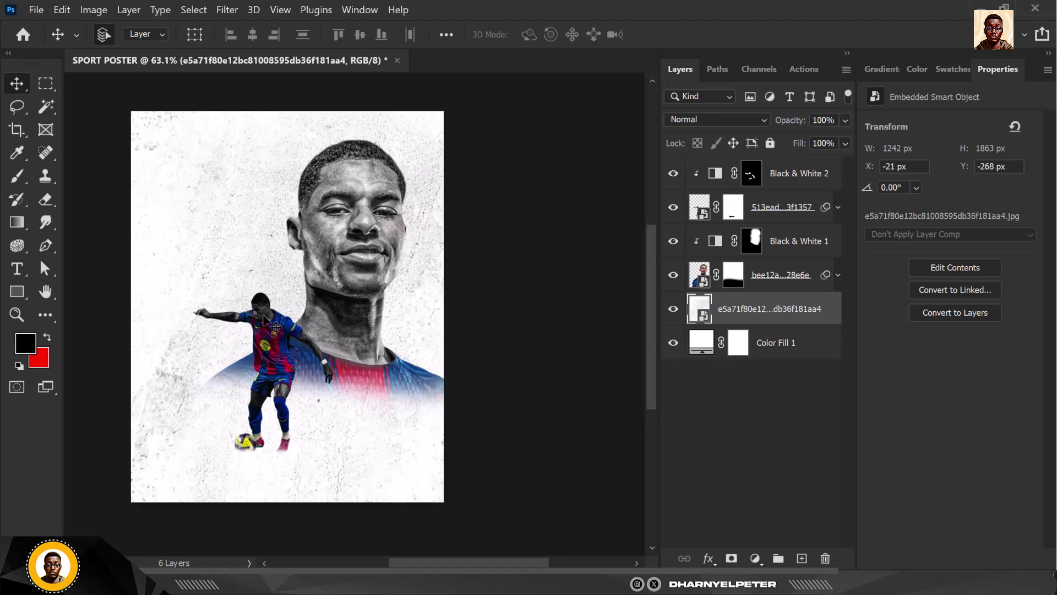
scroll(258, 478, "up", 5)
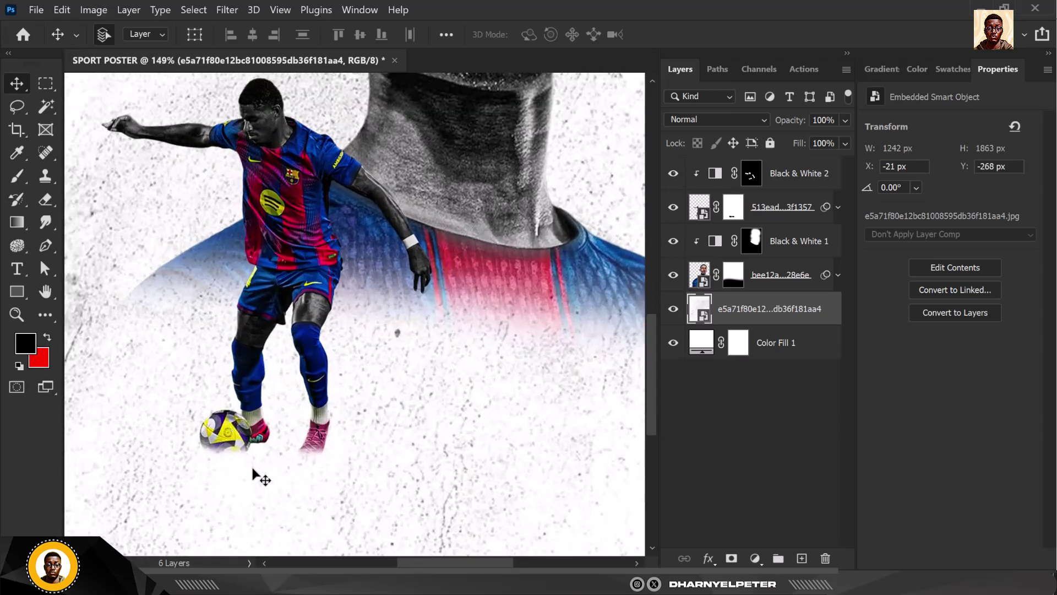
scroll(319, 327, "down", 3)
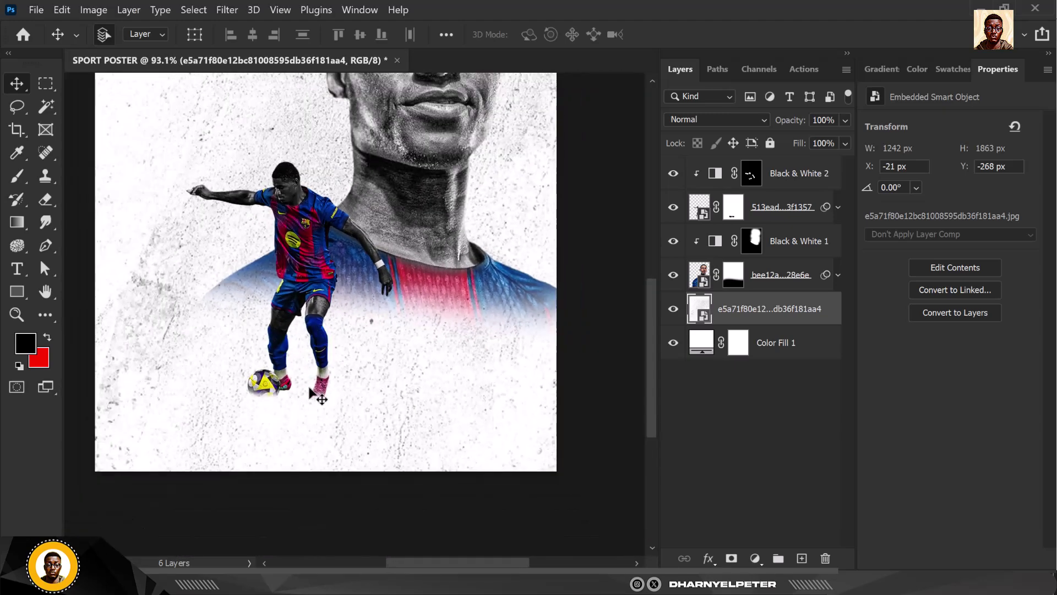
scroll(310, 392, "down", 3)
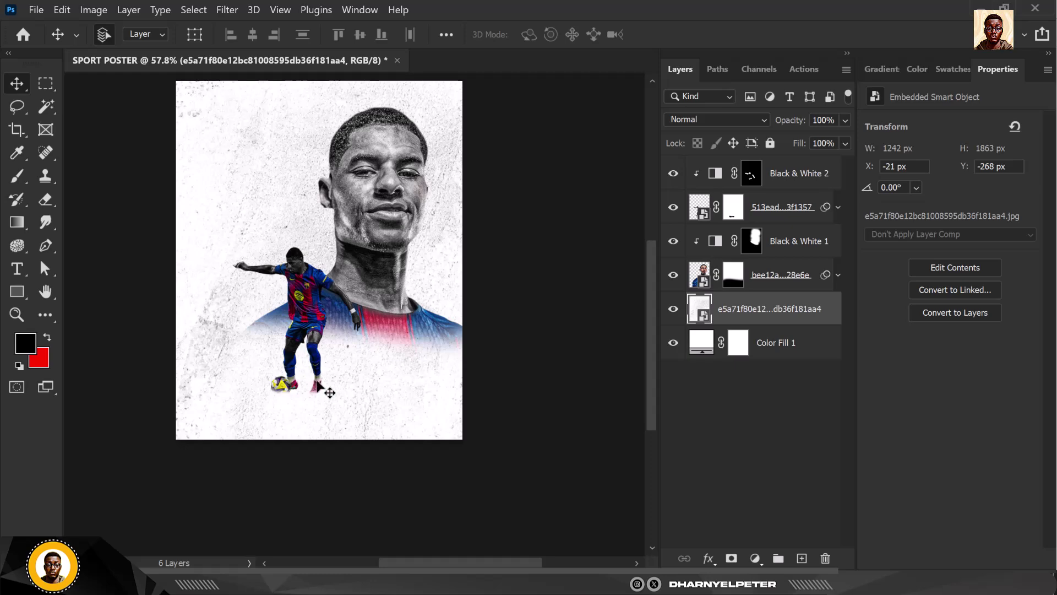
key("alt+Tab")
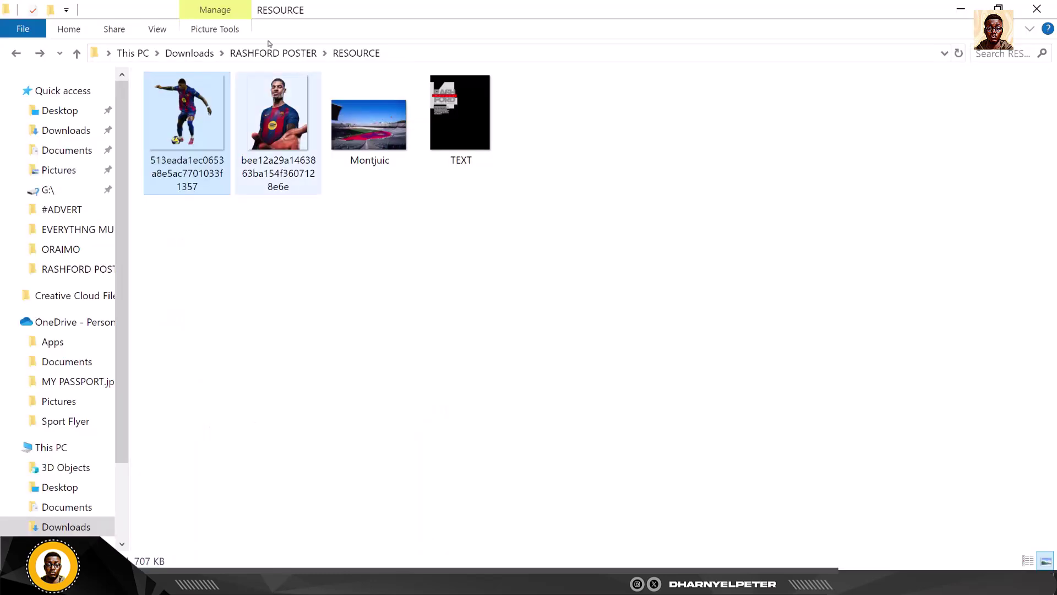
left_click_drag(374, 131, 379, 404)
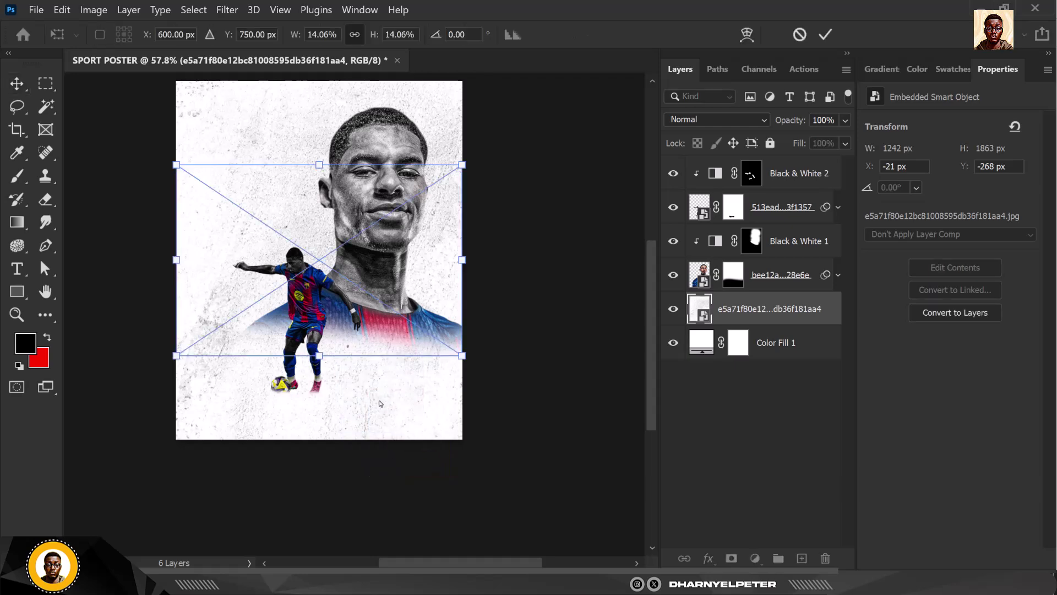
- Move and enlarge the Montjuic photo to about 19.5%, tilted -12.67°, and commit it
left_click_drag(420, 284, 428, 376)
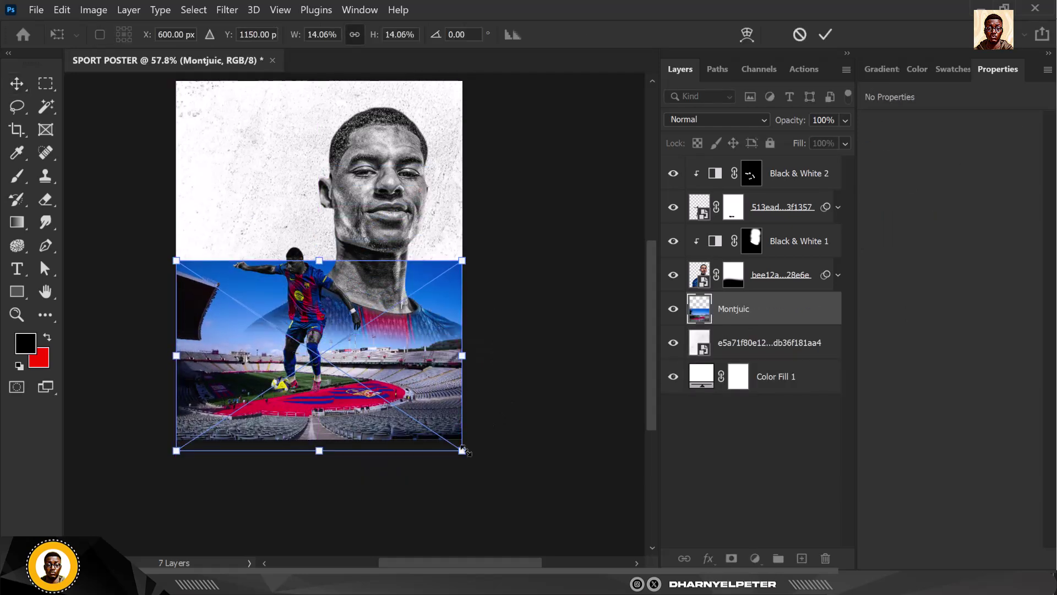
left_click_drag(463, 451, 580, 434)
mouse_move(427, 377)
left_mouse_down()
mouse_move(458, 374)
mouse_move(447, 375)
left_mouse_up()
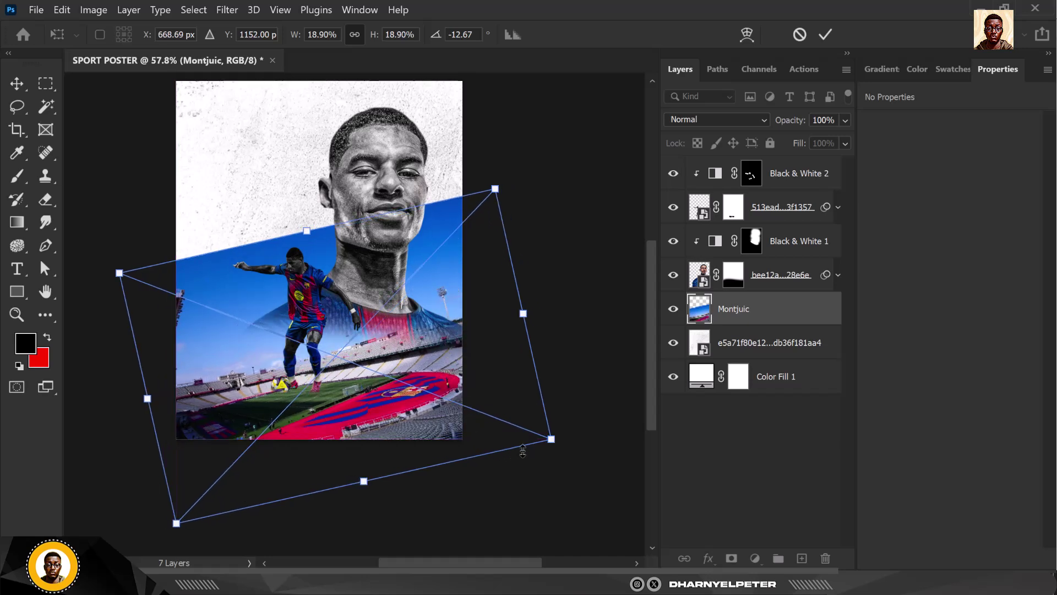
left_click_drag(551, 439, 564, 444)
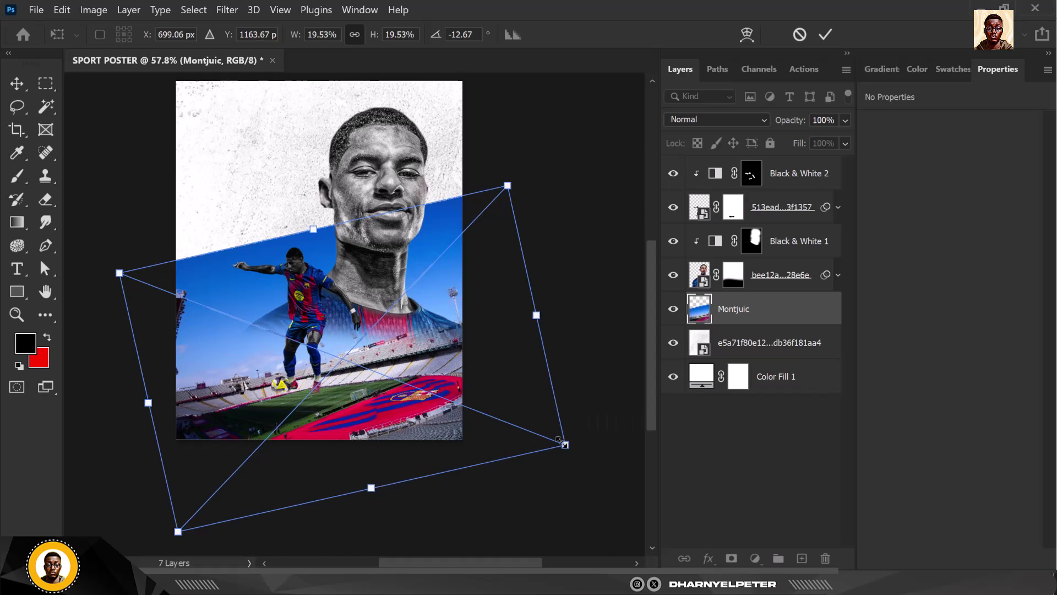
left_click_drag(437, 401, 434, 393)
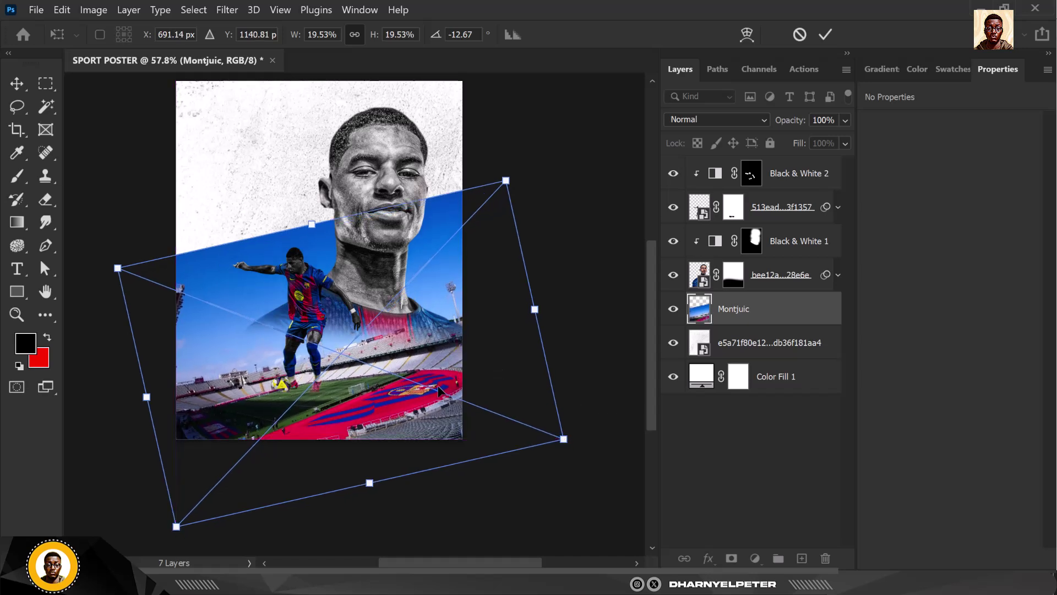
key("Return")
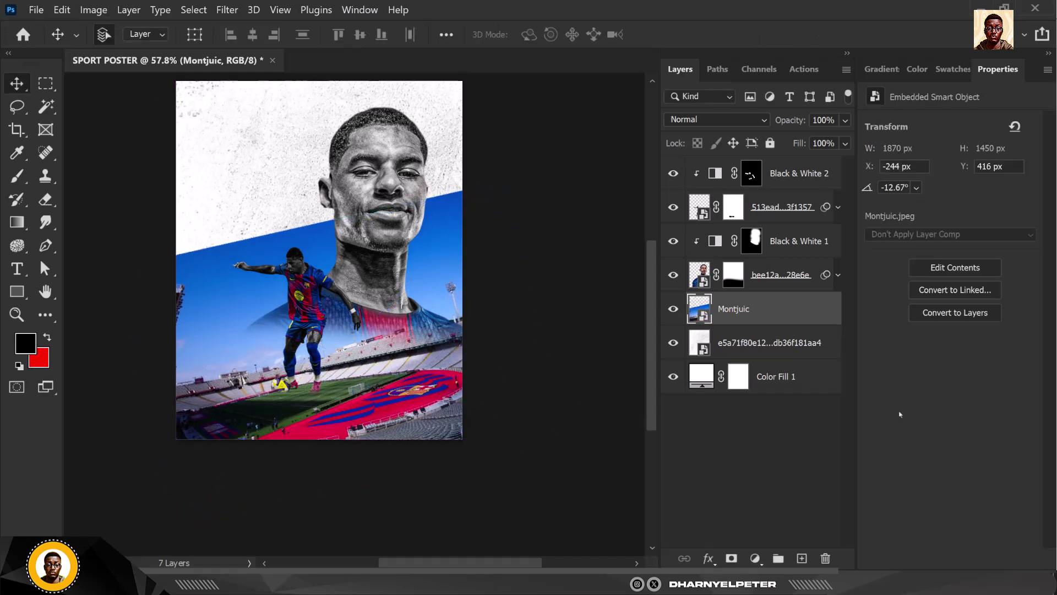
- Mask the Montjuic layer and paint black with a 700 brush over the sky and bottom edge
left_click(733, 559)
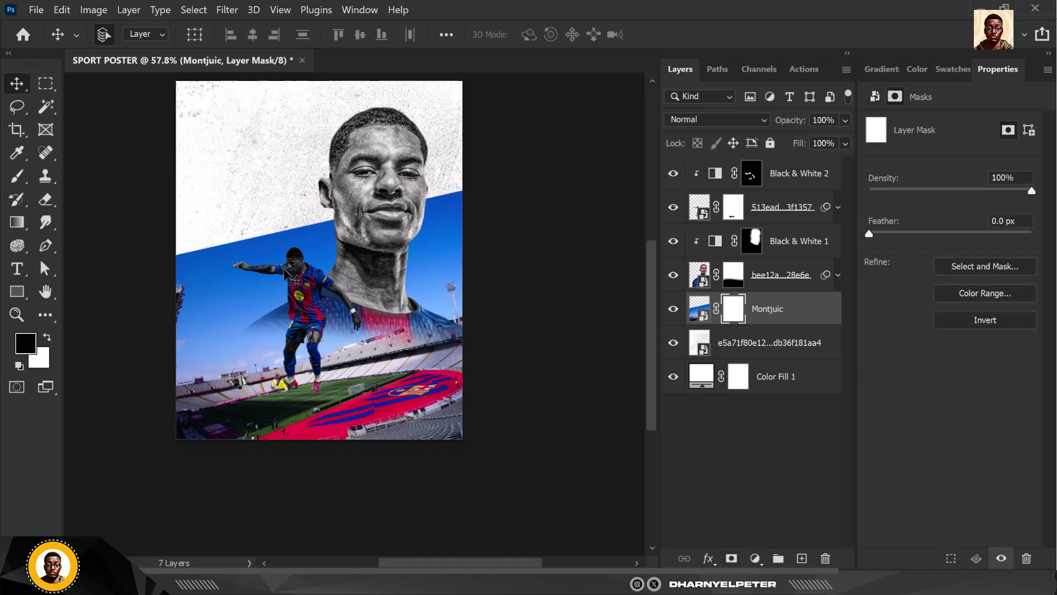
key("b")
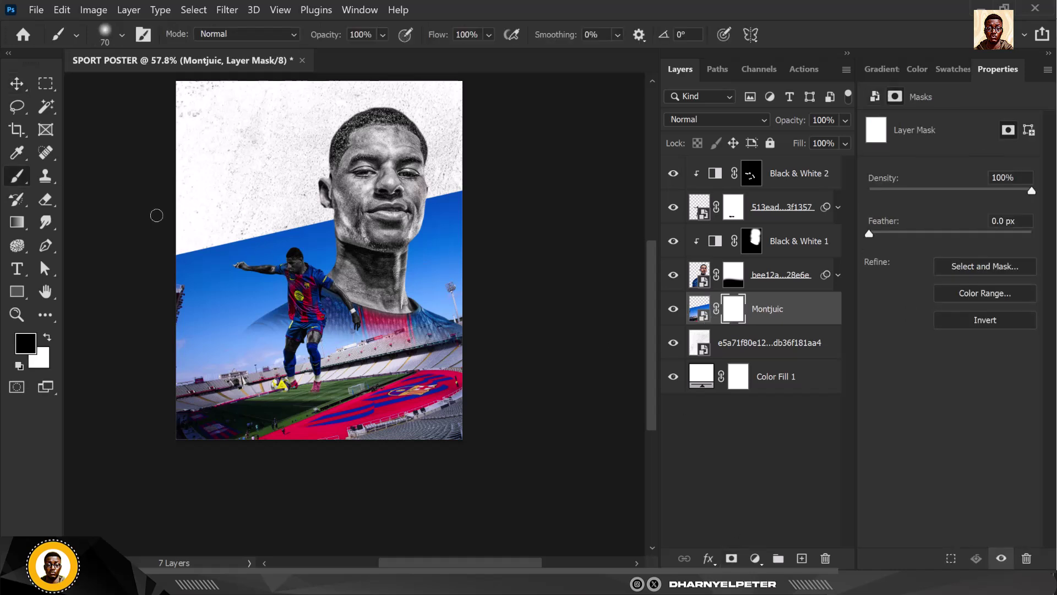
key("]")
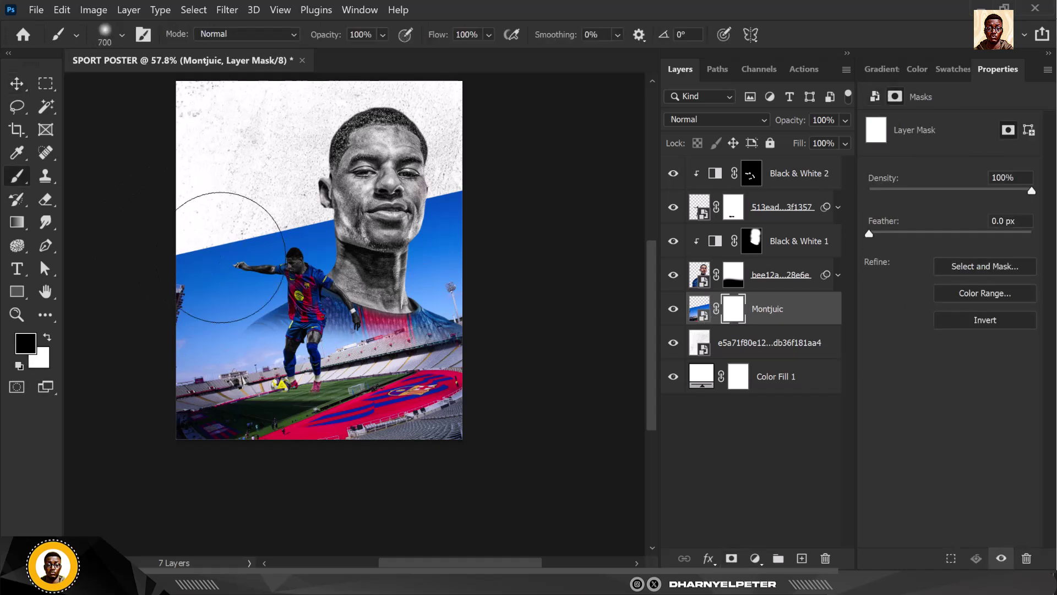
left_click_drag(177, 224, 272, 236)
mouse_move(435, 194)
left_mouse_down()
mouse_move(208, 154)
mouse_move(435, 242)
left_mouse_up()
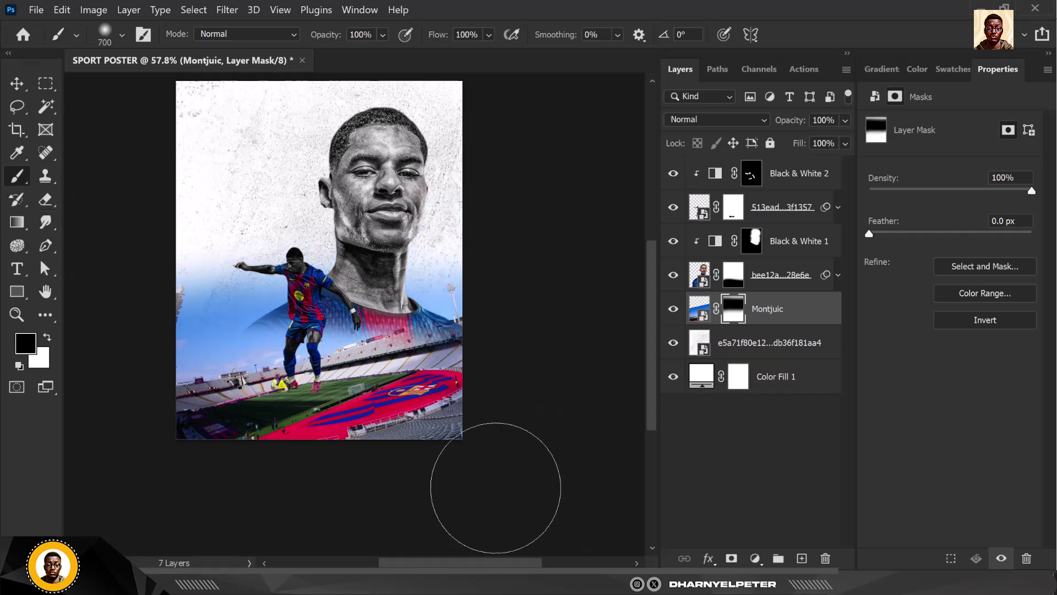
mouse_move(495, 484)
left_mouse_down()
mouse_move(238, 497)
mouse_move(345, 503)
mouse_move(166, 510)
mouse_move(53, 532)
left_mouse_up()
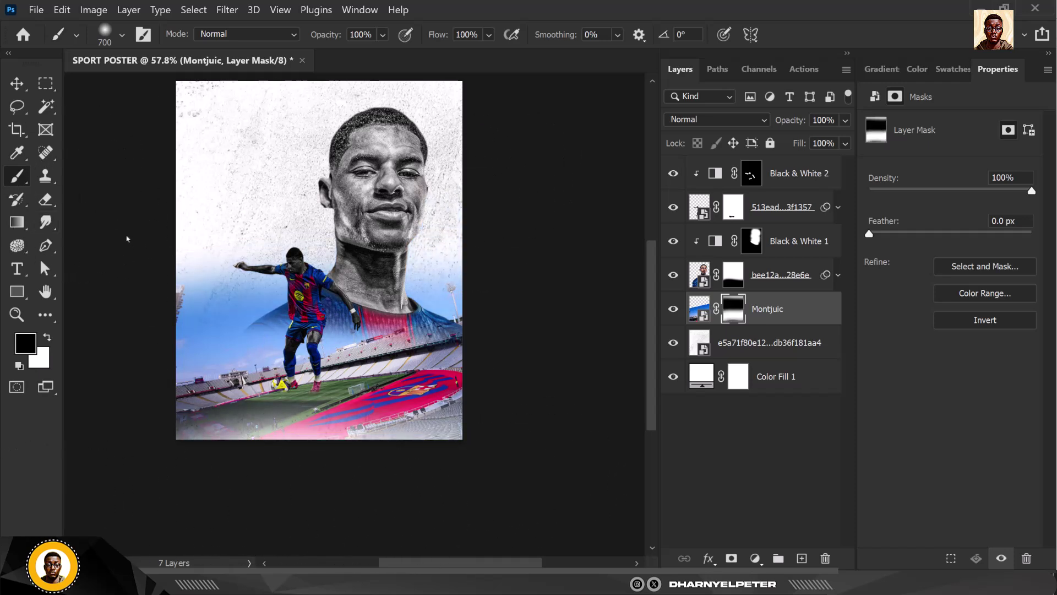
mouse_move(127, 239)
left_mouse_down()
mouse_move(573, 220)
mouse_move(90, 238)
mouse_move(151, 264)
mouse_move(462, 220)
mouse_move(1, 297)
left_mouse_up()
mouse_move(149, 277)
left_mouse_down()
mouse_move(501, 246)
mouse_move(260, 250)
mouse_move(236, 236)
mouse_move(281, 262)
mouse_move(287, 226)
left_mouse_up()
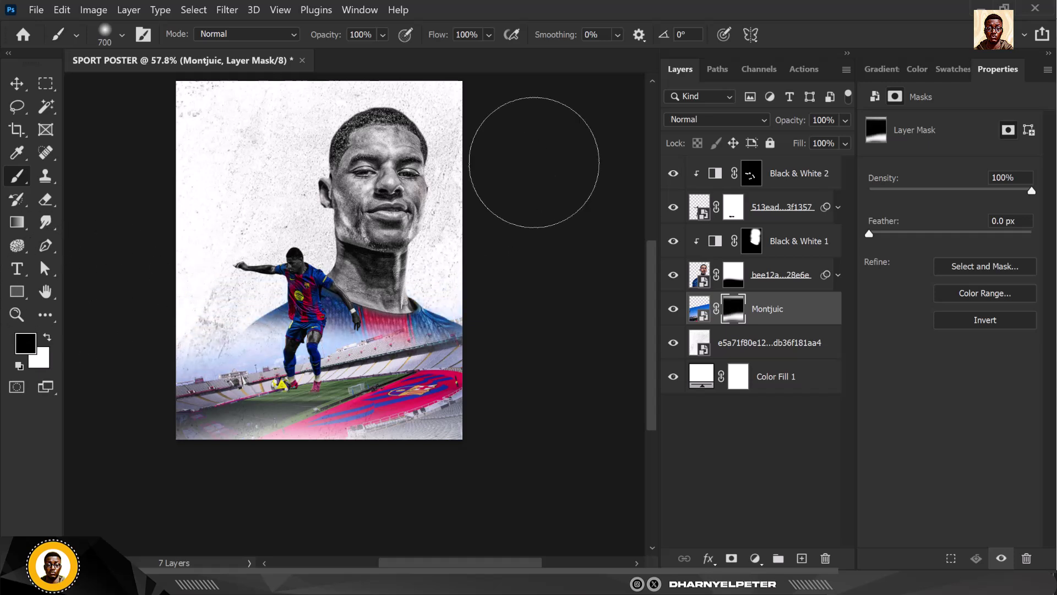
key("v")
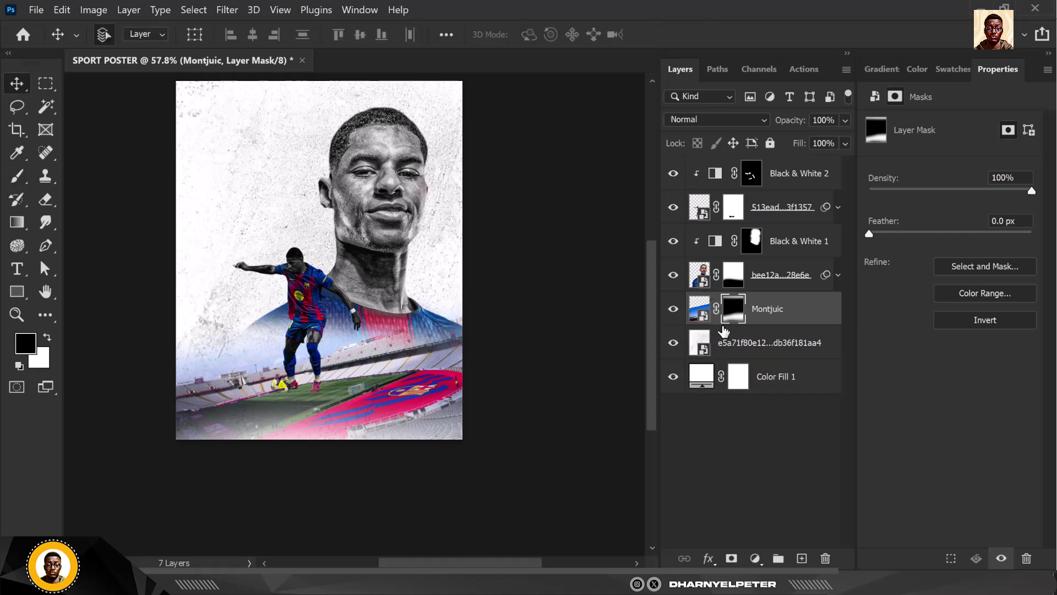
- Add a Hue/Saturation clipped to the stadium, colorized blue-purple at Hue 232, Saturation 59
left_click(760, 560)
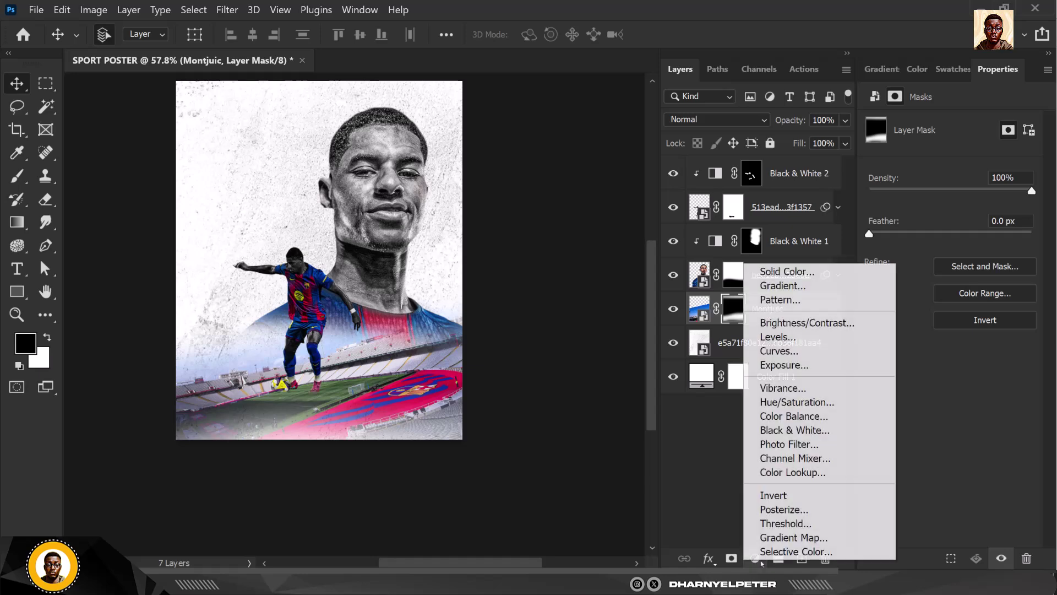
left_click(799, 403)
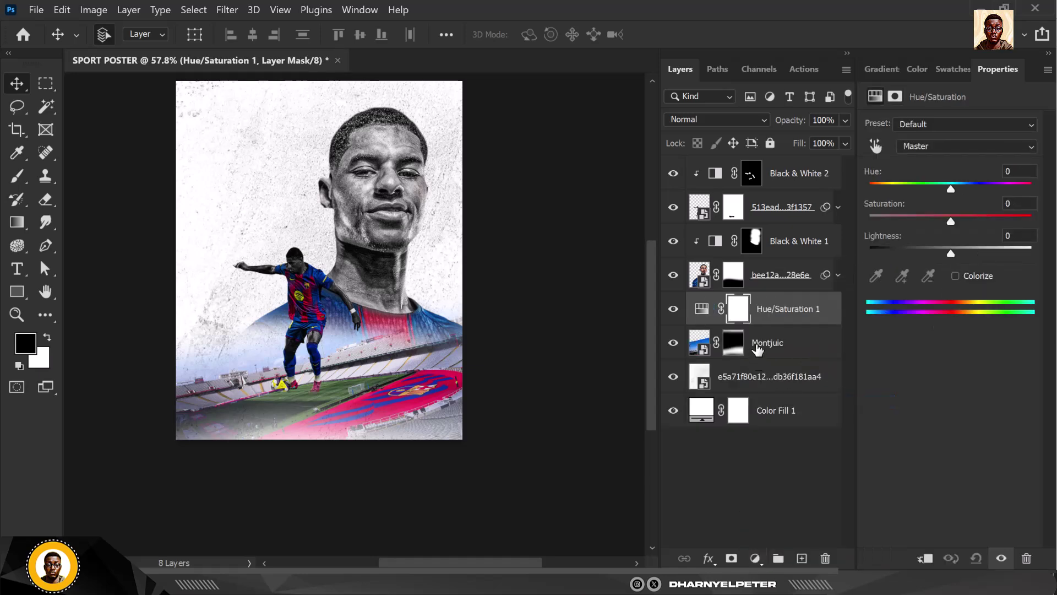
right_click(824, 325)
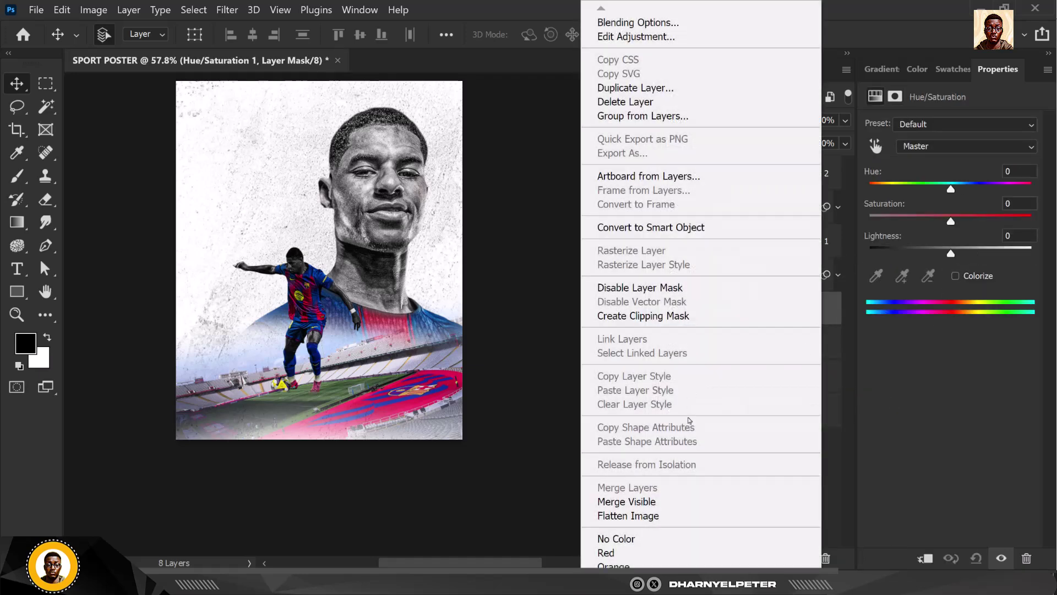
left_click(683, 315)
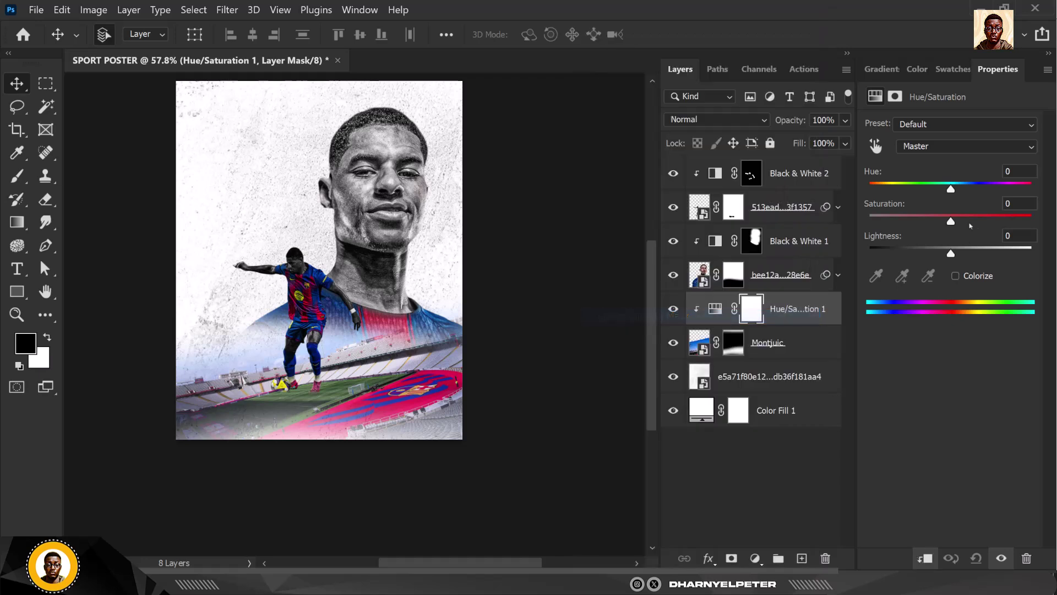
left_click(956, 276)
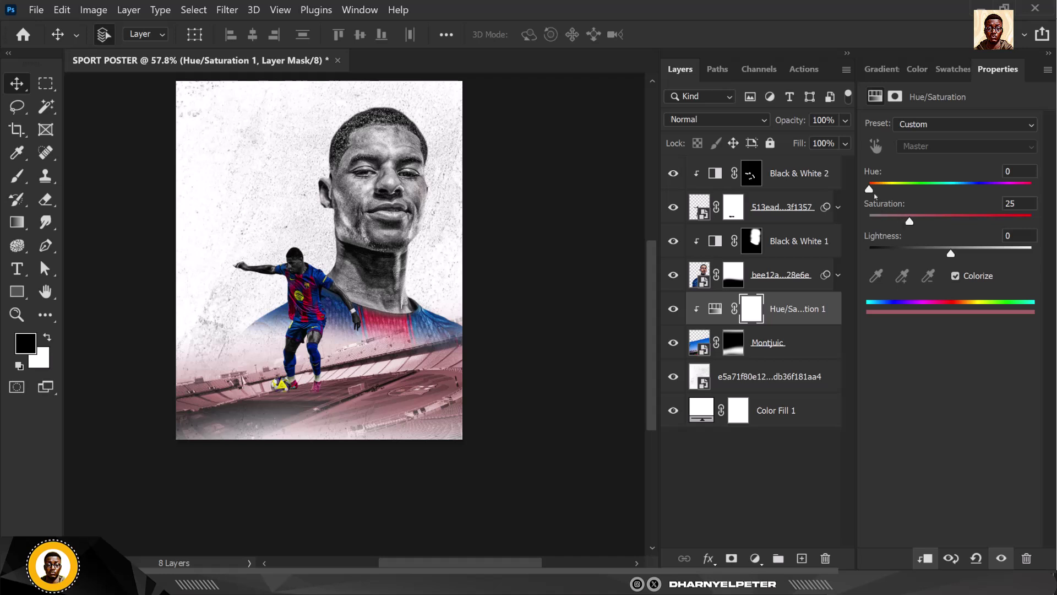
left_click_drag(871, 193, 972, 199)
left_click_drag(909, 221, 968, 222)
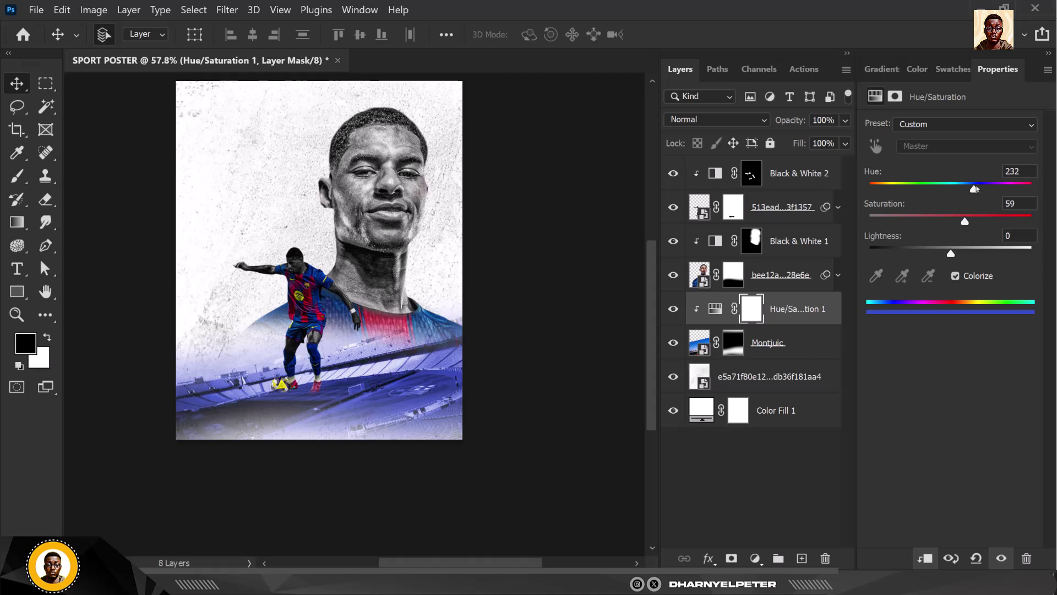
left_click_drag(974, 188, 974, 190)
- Lower the stadium layer's opacity and lighten the tint to Lightness +44
left_click(804, 354)
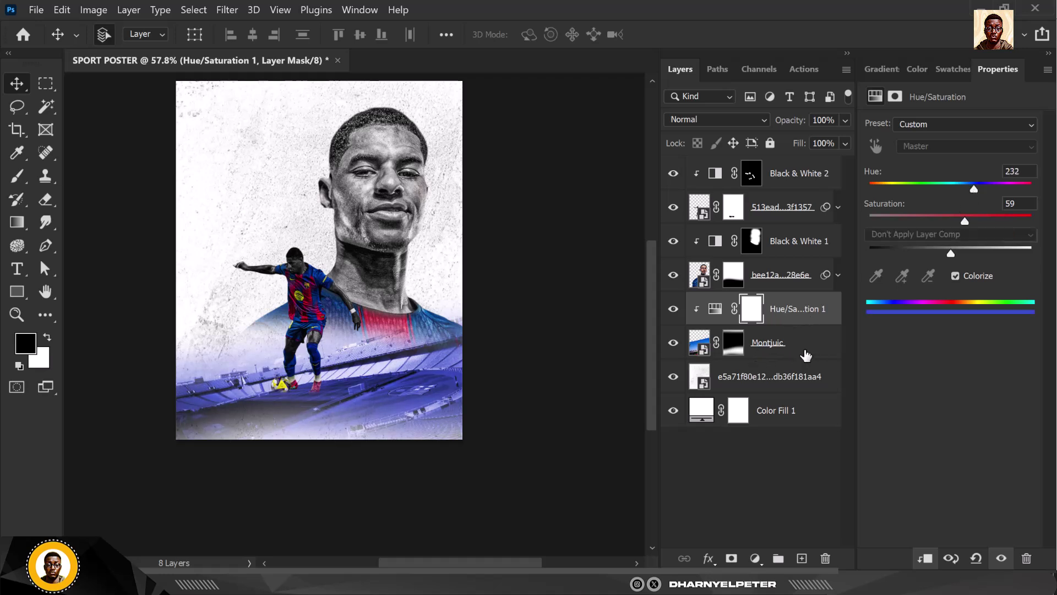
left_click(845, 120)
left_click_drag(847, 139, 810, 149)
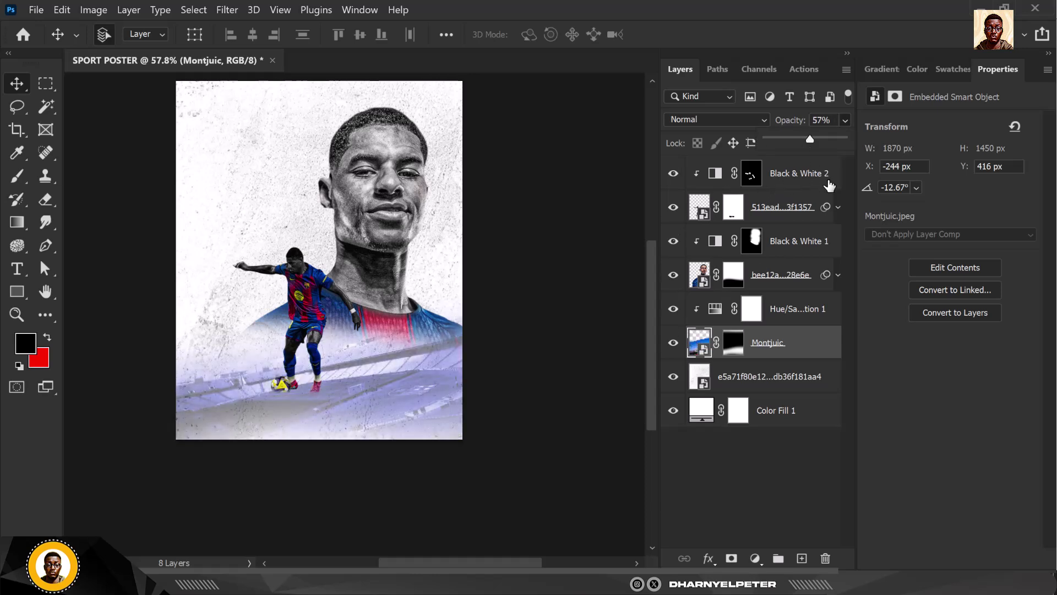
left_click(716, 309)
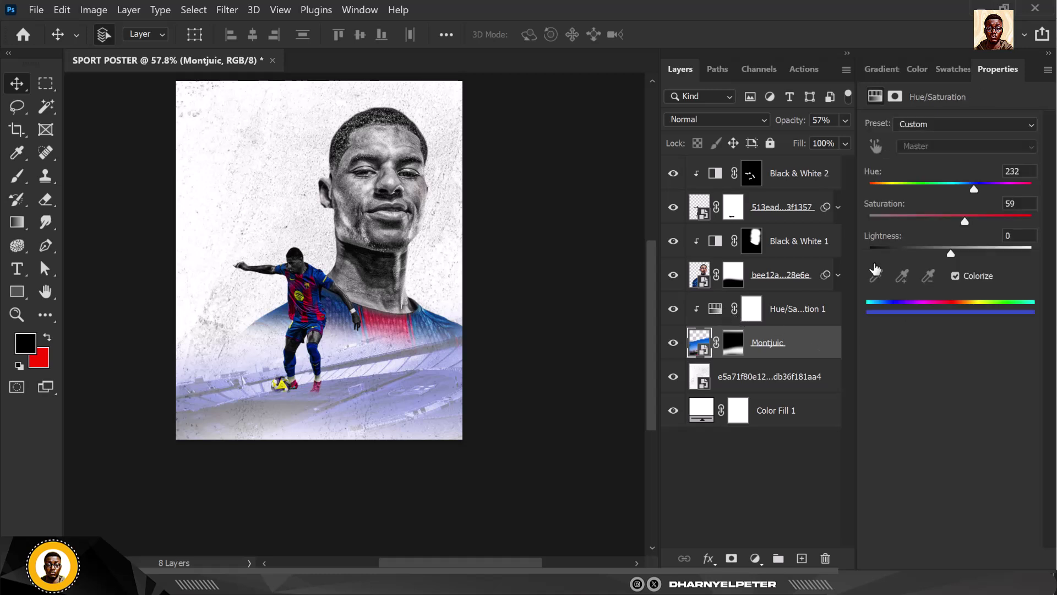
left_click_drag(950, 254, 985, 254)
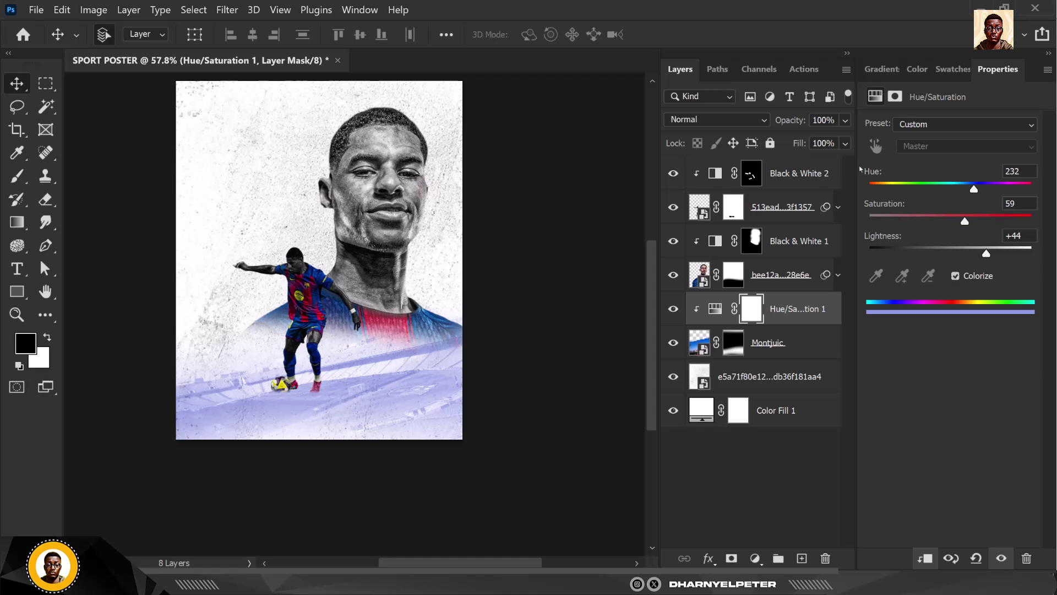
- Set the Montjuic stadium layer's opacity to 41%
left_click(812, 186)
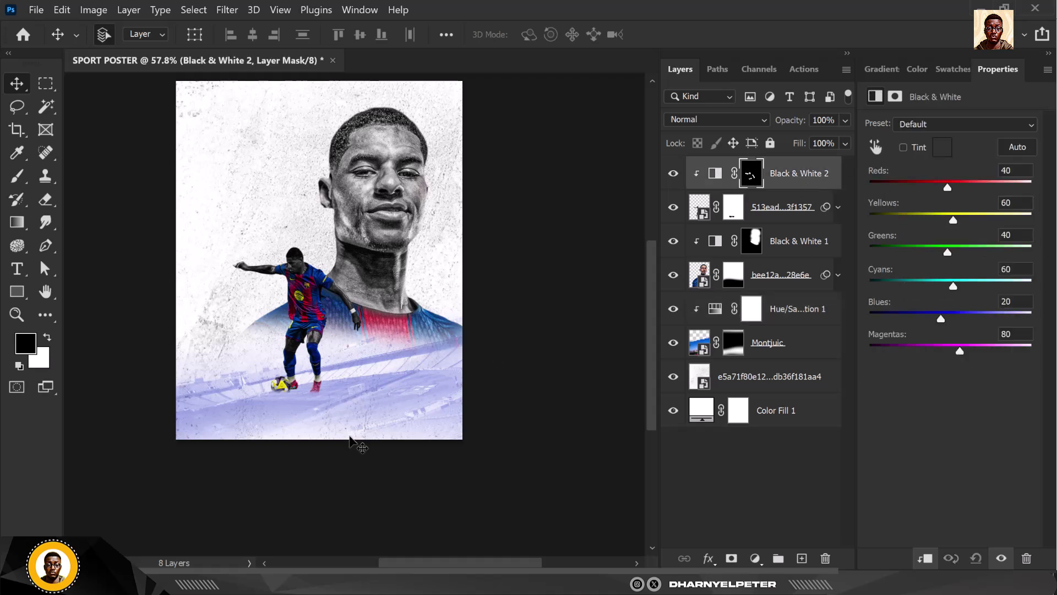
left_click(391, 415)
left_click(845, 121)
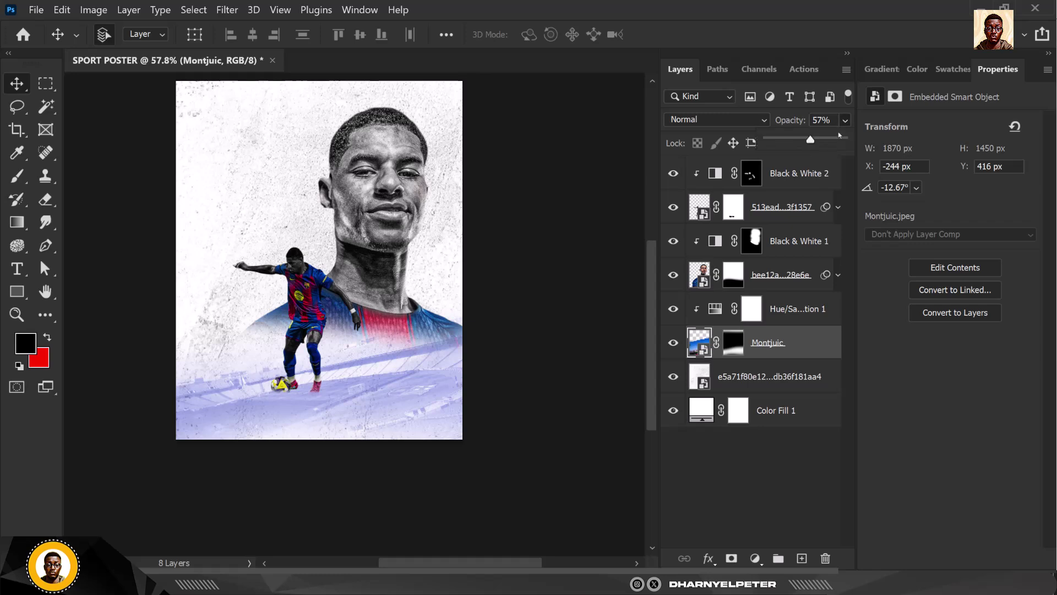
left_click_drag(799, 140, 798, 140)
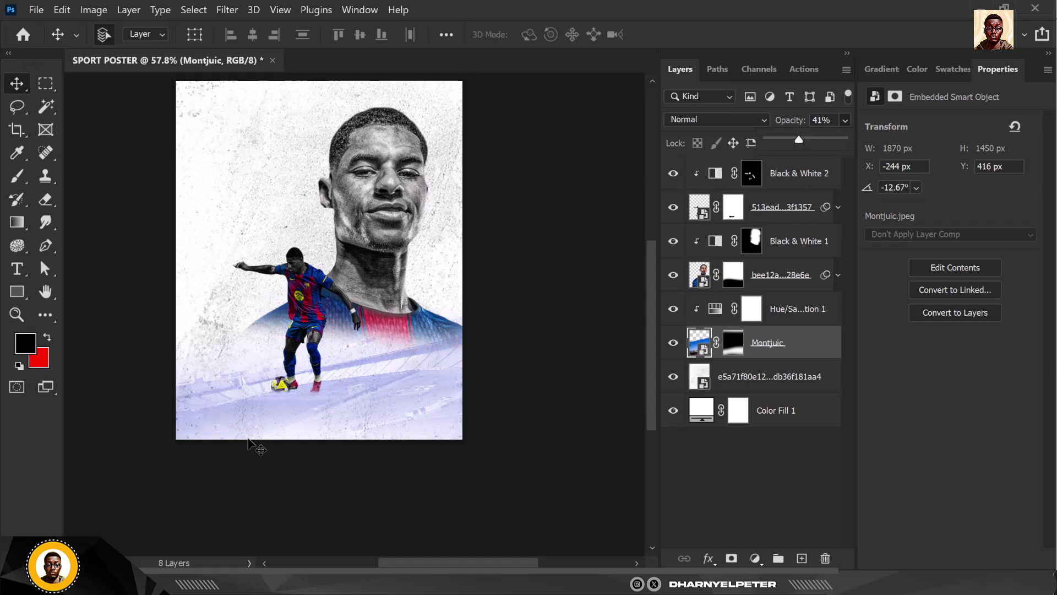
scroll(277, 428, "up", 2)
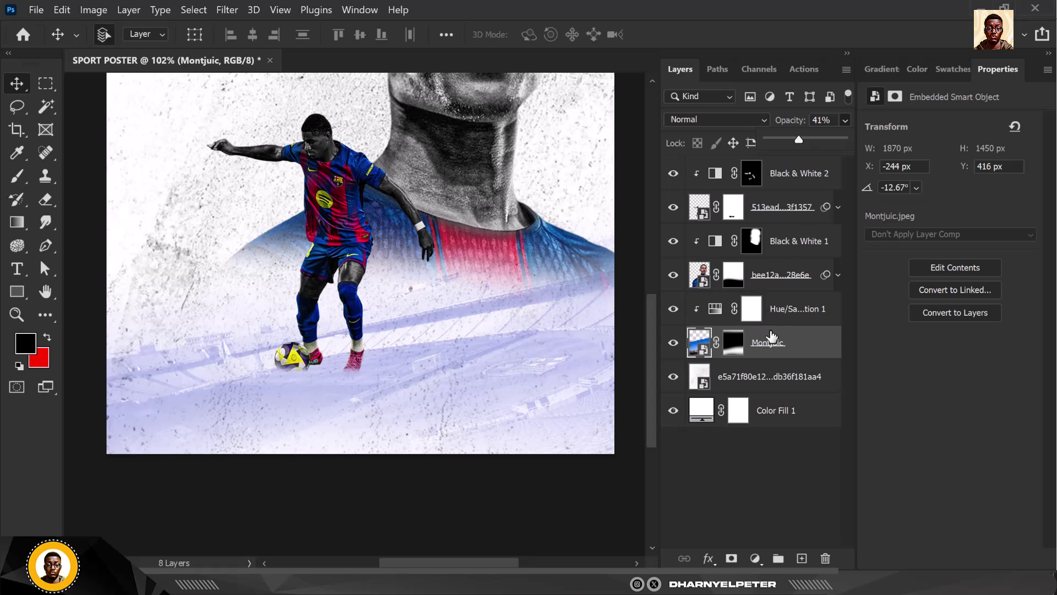
- Add Layer 1 above Black & White 1 and paint a soft black shadow under the ball with a 200 brush
left_click(801, 212)
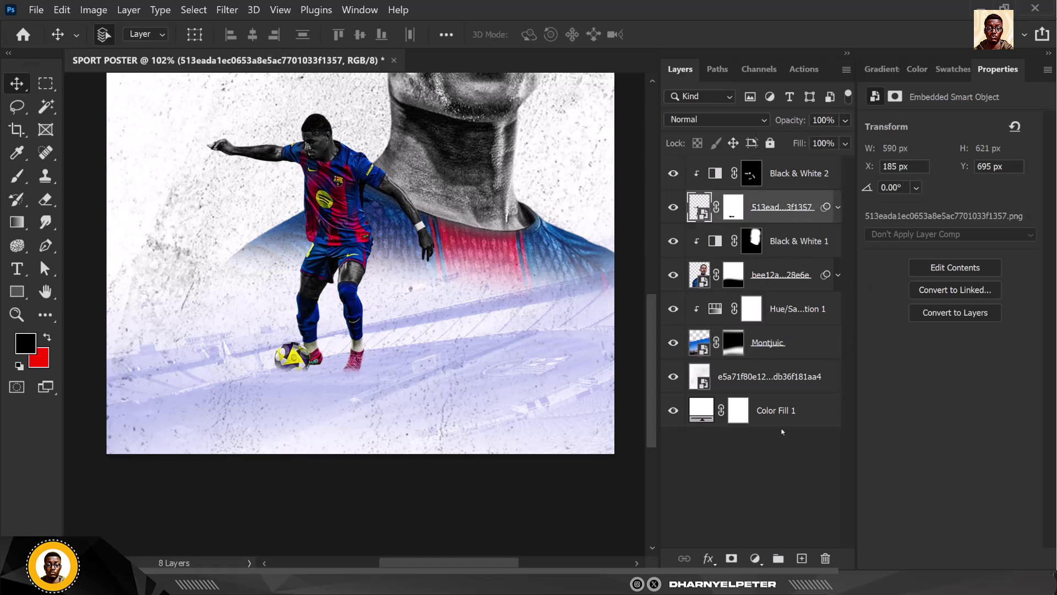
left_click(803, 248)
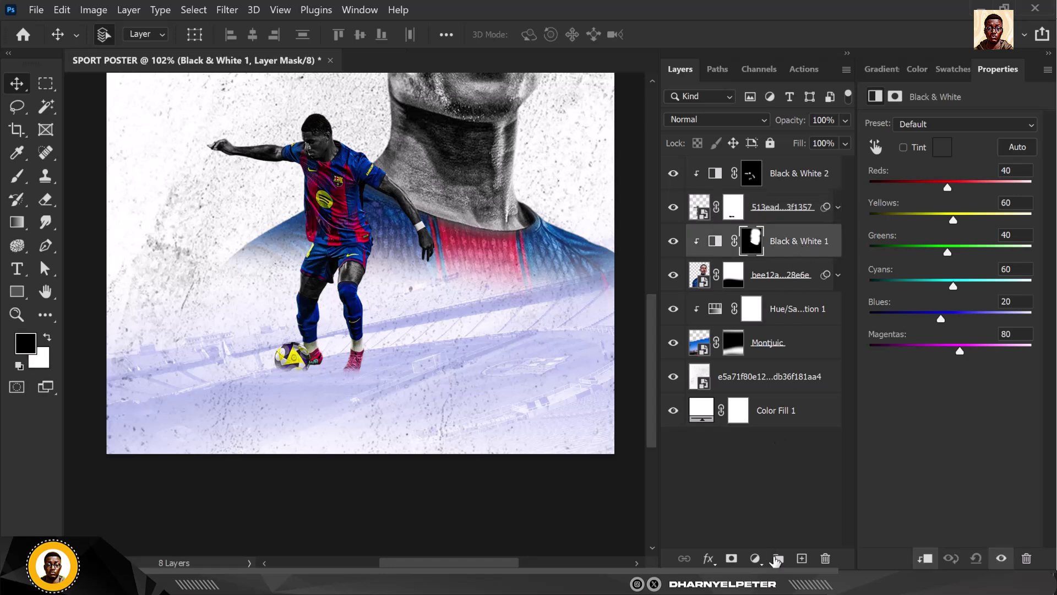
left_click(801, 559)
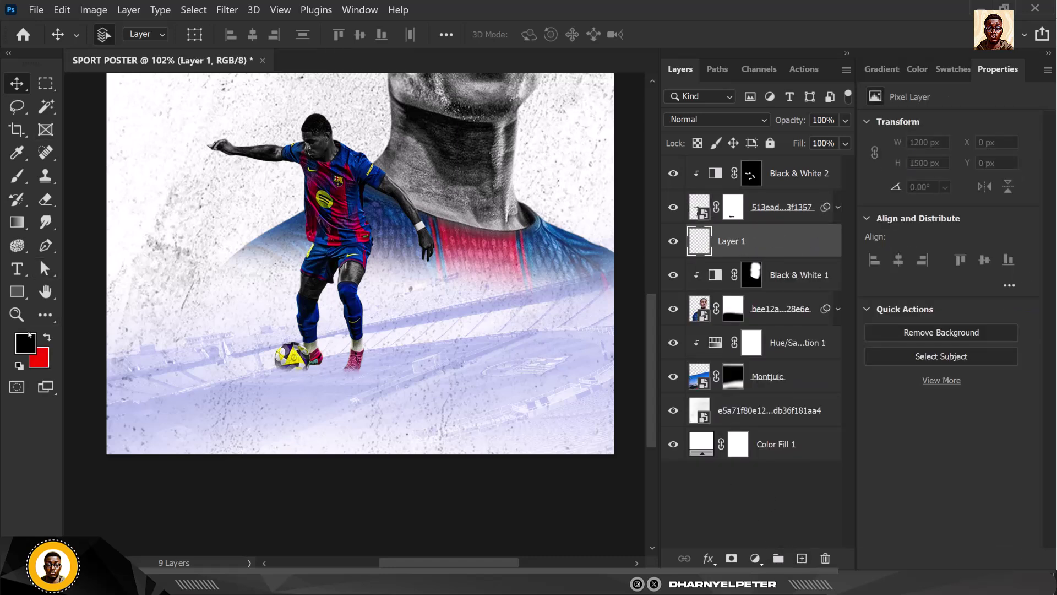
left_click(17, 176)
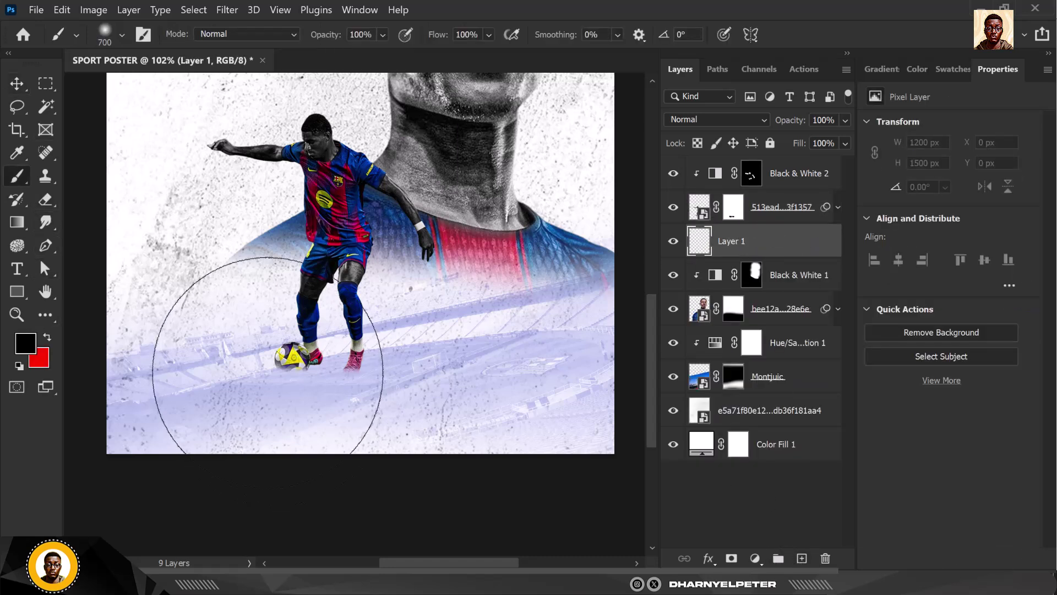
key("bracketleft")
key("bracketleft")
key("bracketleft")
key("bracketleft")
key("bracketleft")
key("bracketleft")
key("bracketleft")
key("bracketleft")
key("bracketleft")
key("bracketleft")
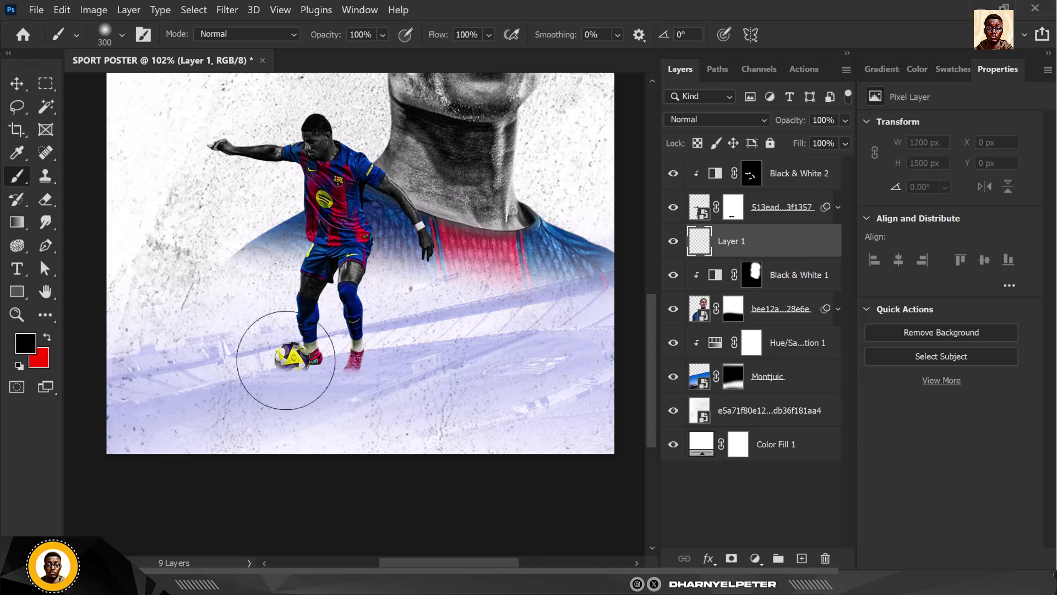
scroll(291, 361, "up", 1)
left_click_drag(297, 353, 296, 366)
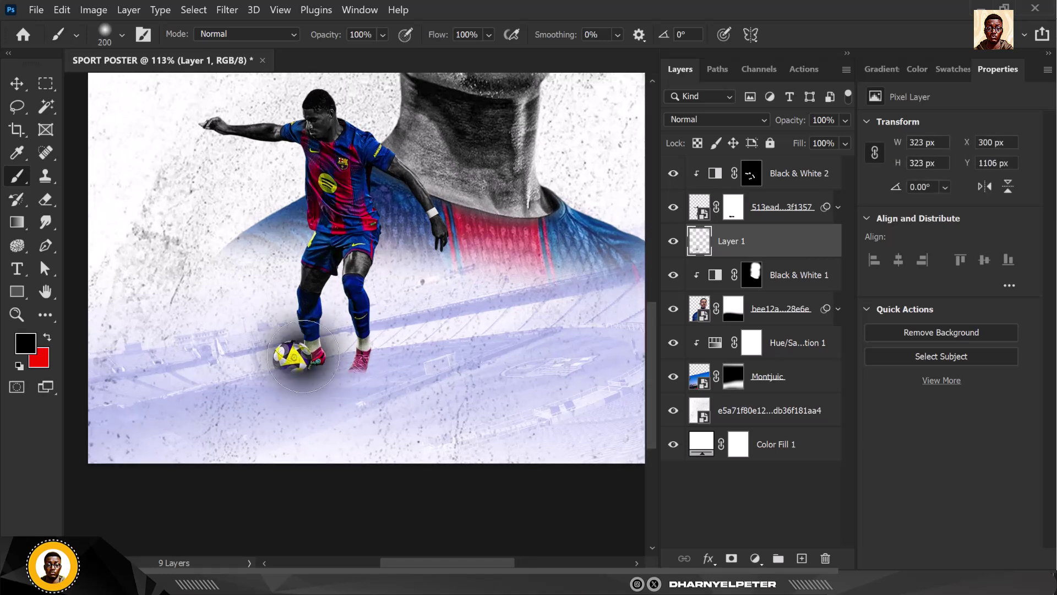
- Squash the shadow vertically into a flat patch beneath the feet
key("ctrl+t")
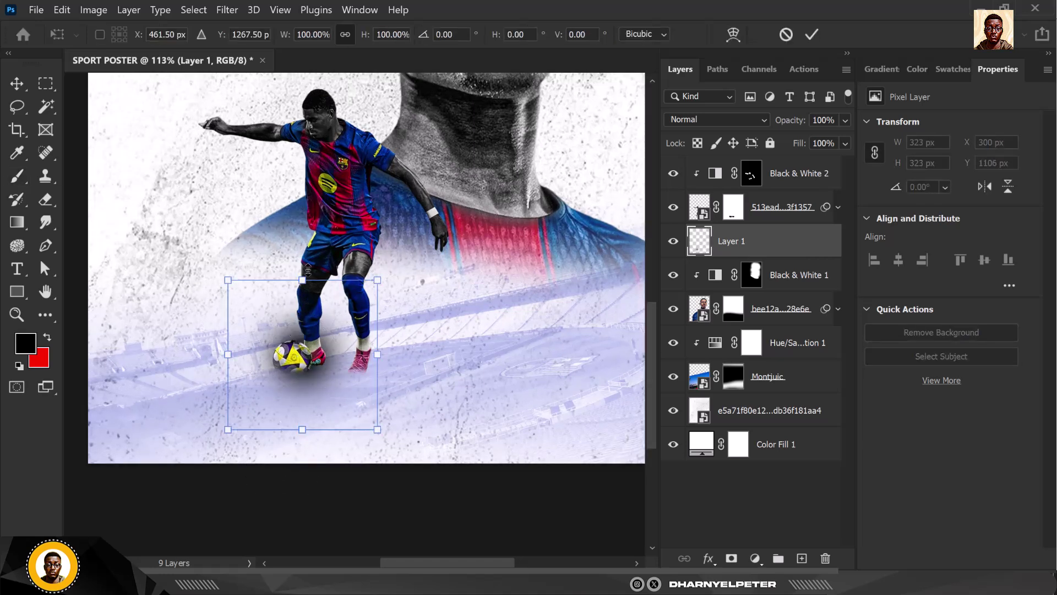
left_click_drag(302, 278, 324, 373)
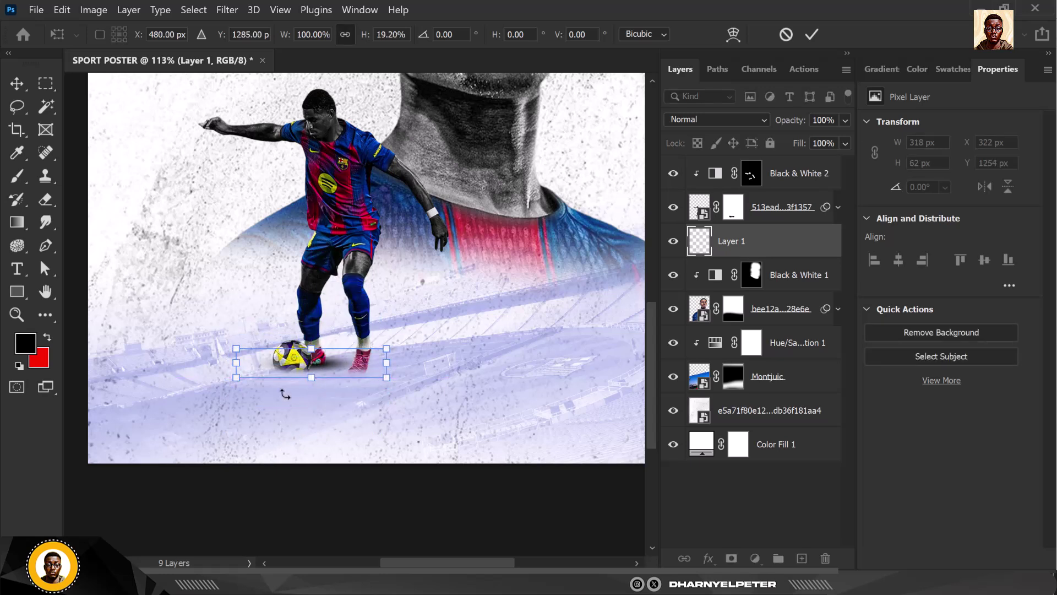
key("Return")
key("b")
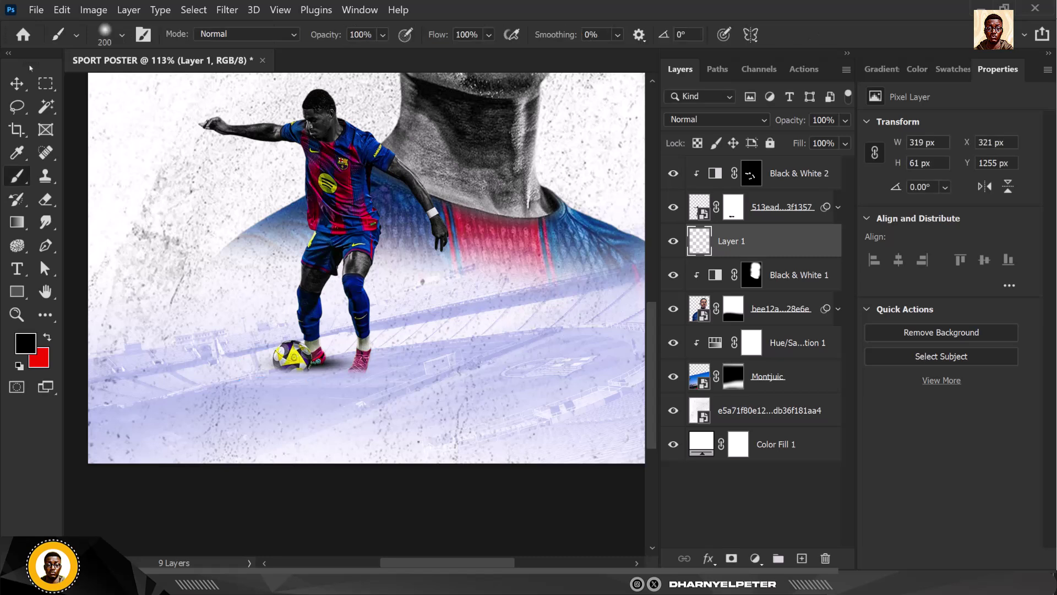
left_click(17, 83)
- Duplicate the shadow, move the copy under the boot and shrink it to about 79%
key("ctrl+j")
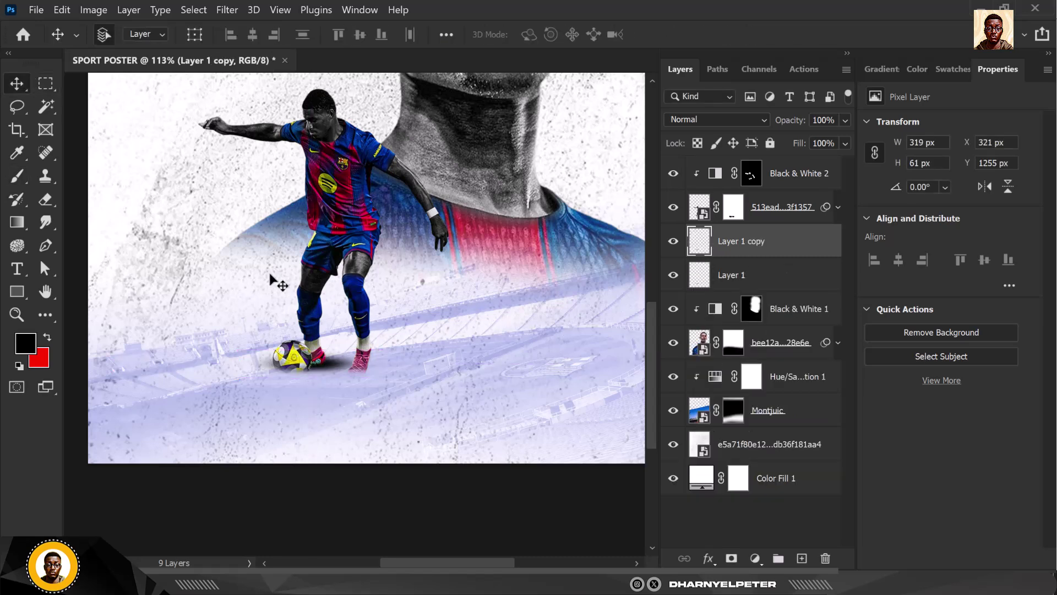
key("ctrl+t")
left_click_drag(316, 362, 382, 385)
scroll(376, 368, "up", 5)
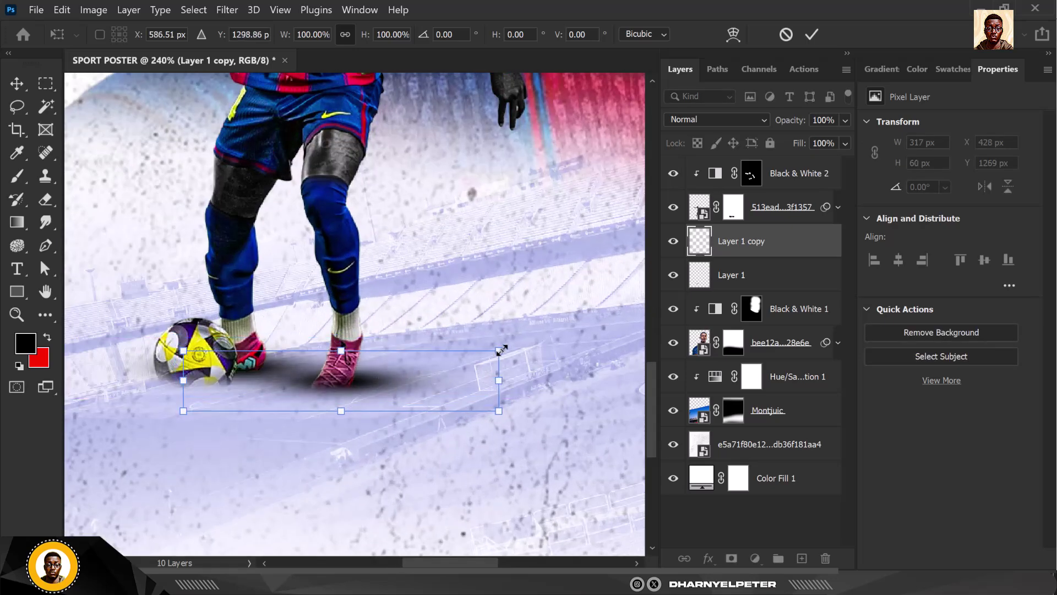
left_click_drag(500, 350, 465, 357)
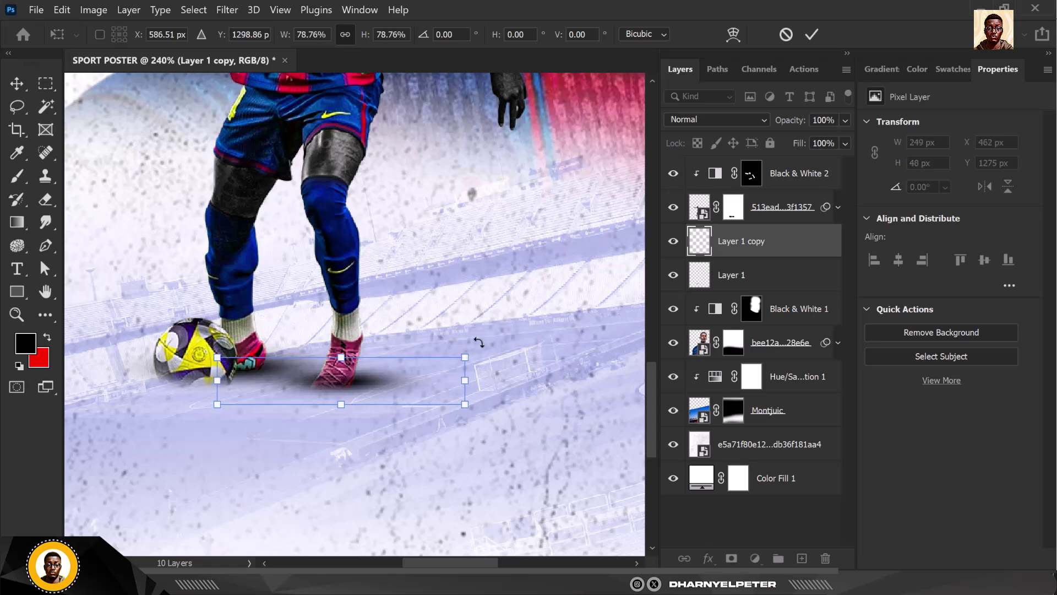
key("Return")
scroll(427, 267, "down", 8)
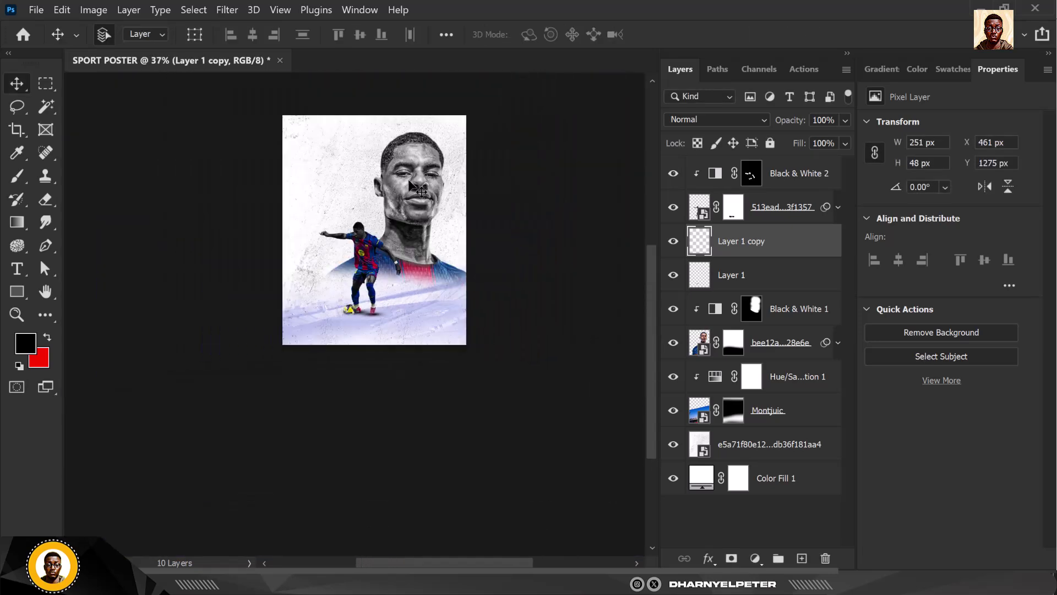
scroll(409, 181, "up", 4)
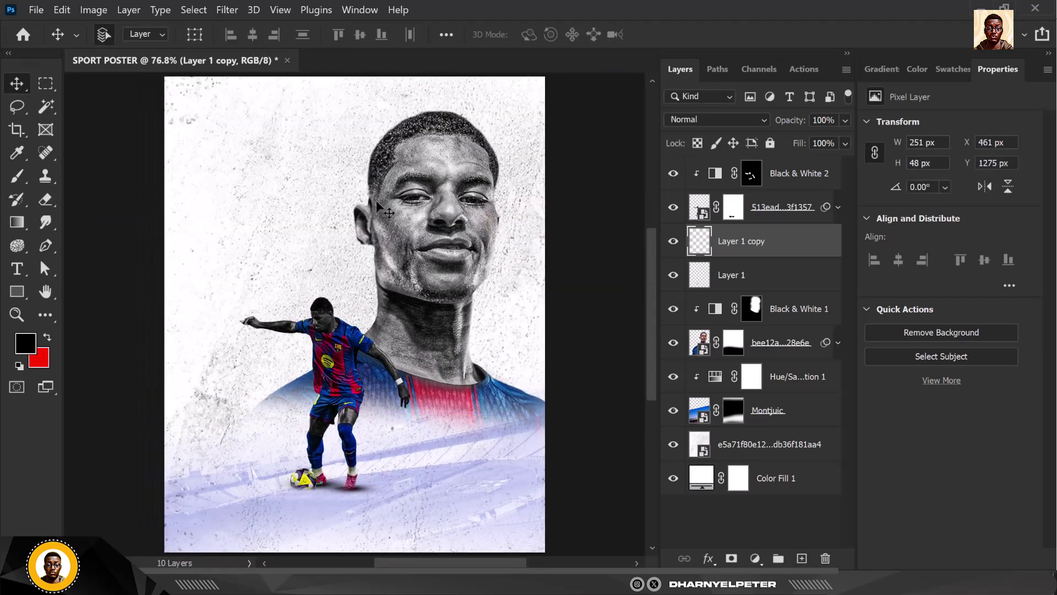
- Add an empty Layer 2 above Black & White 2 at the top of the stack
left_click(283, 170)
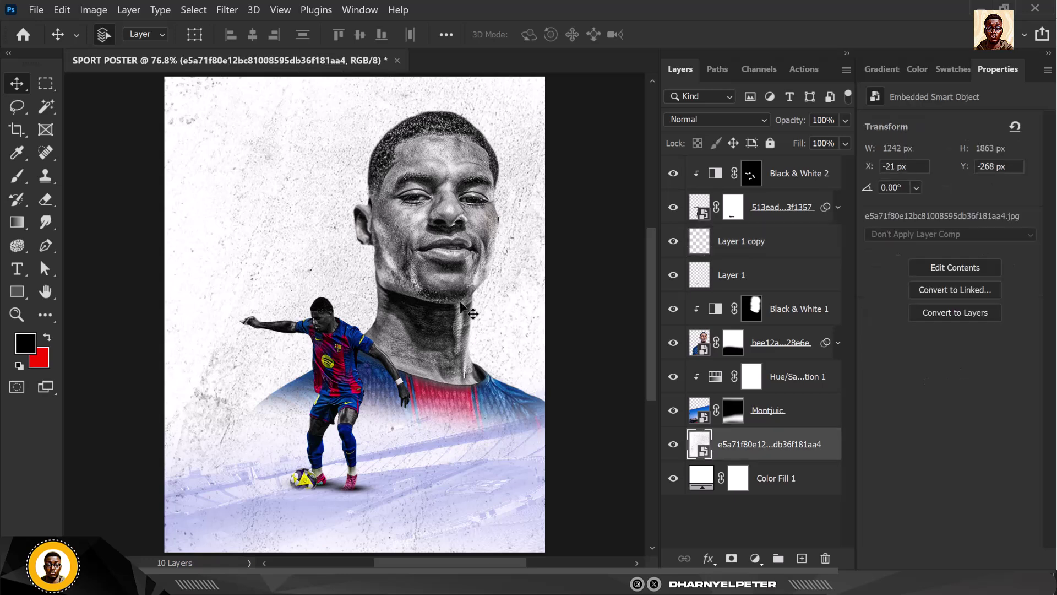
left_click(794, 174)
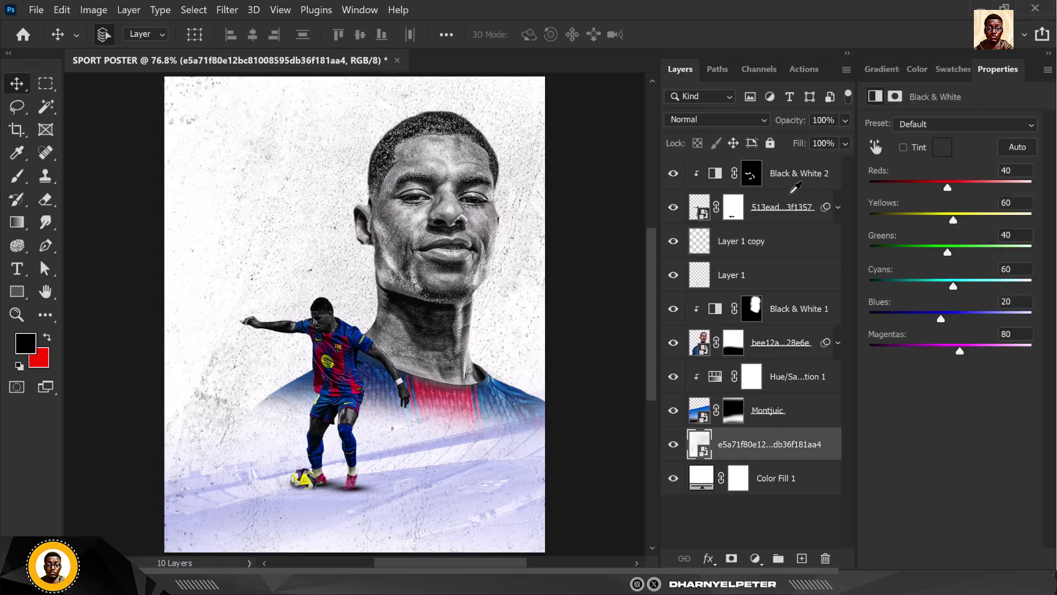
left_click(799, 557)
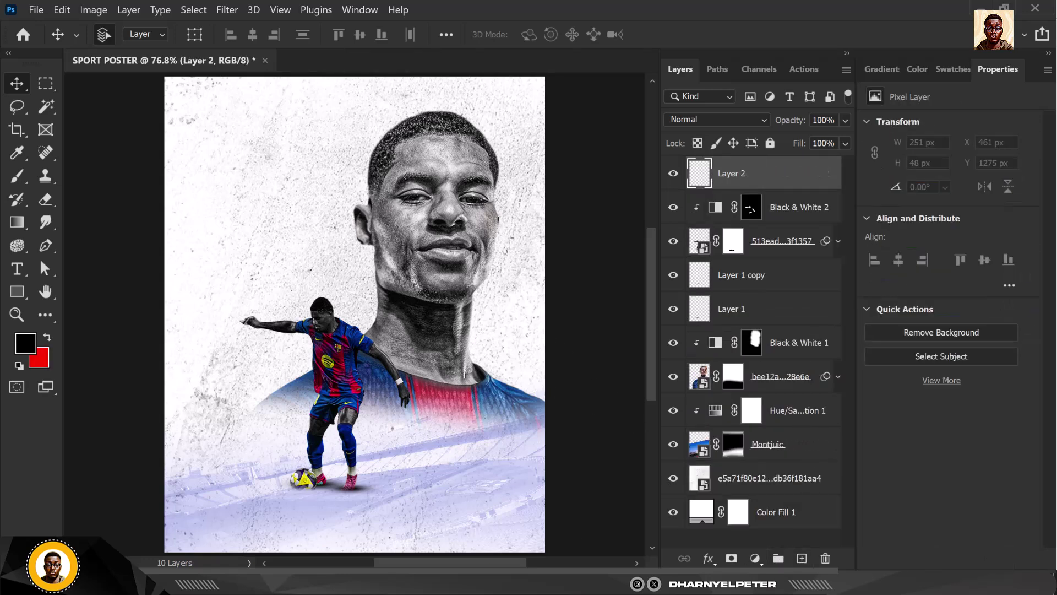
- Place TEXT.png (545 x 649 px) at the poster's upper left, then select the Black & White 2 layer
key("alt+Tab")
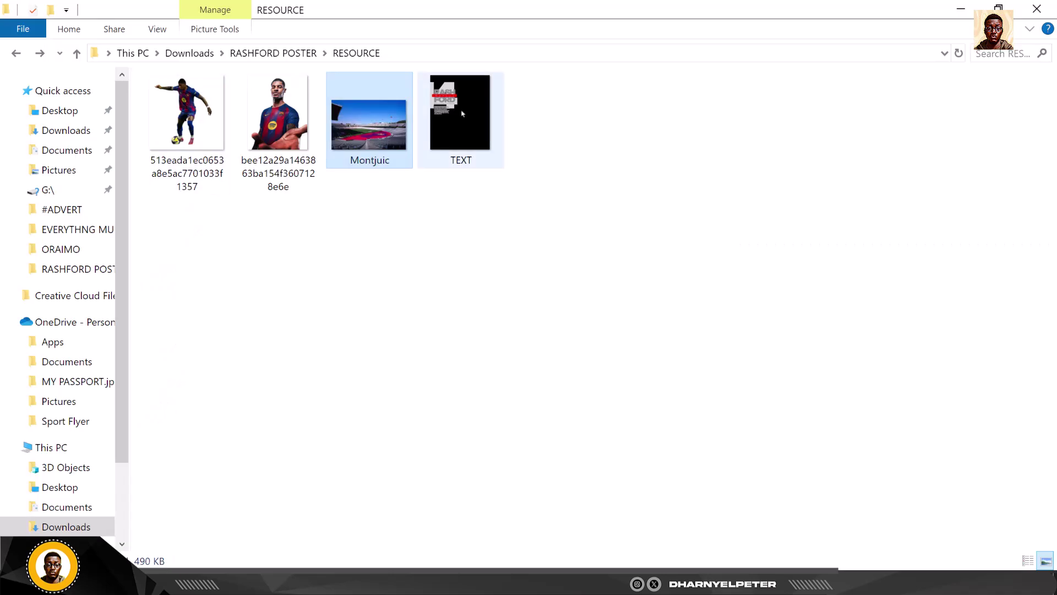
left_click_drag(452, 106, 349, 198)
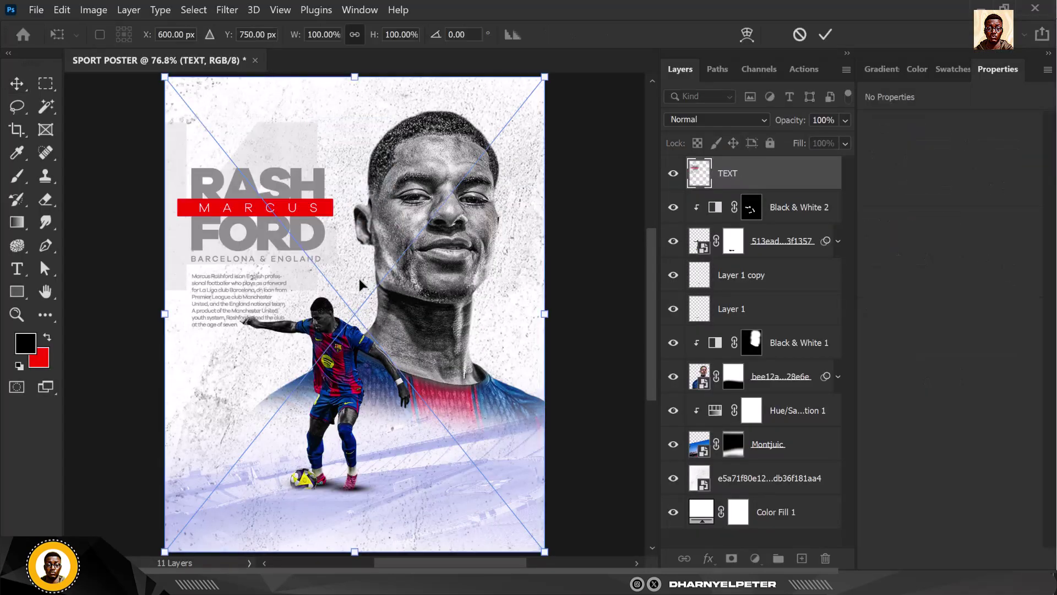
scroll(345, 253, "down", 4)
scroll(346, 253, "up", 3)
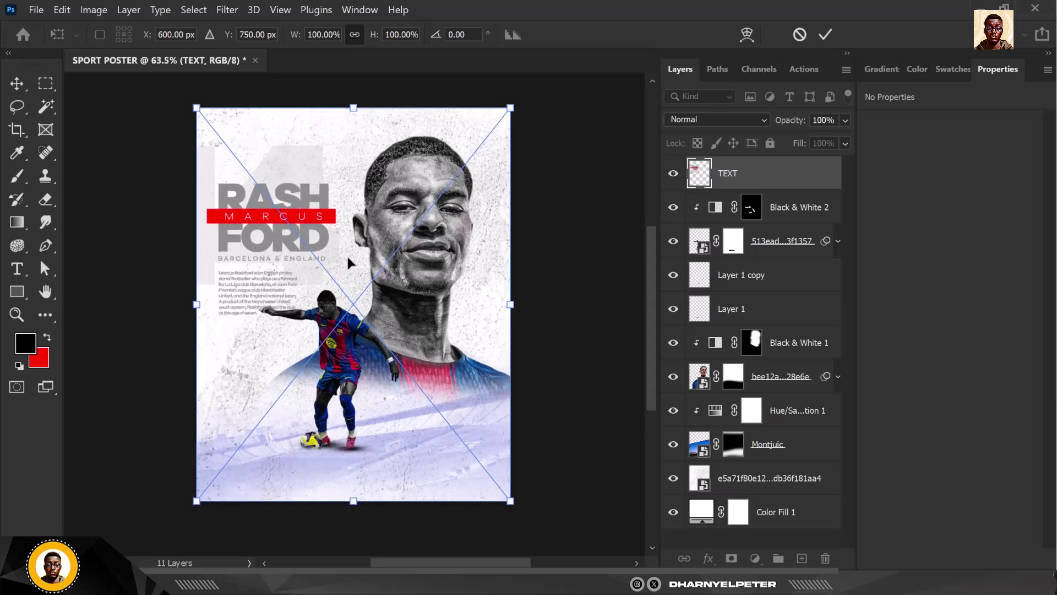
key("Return")
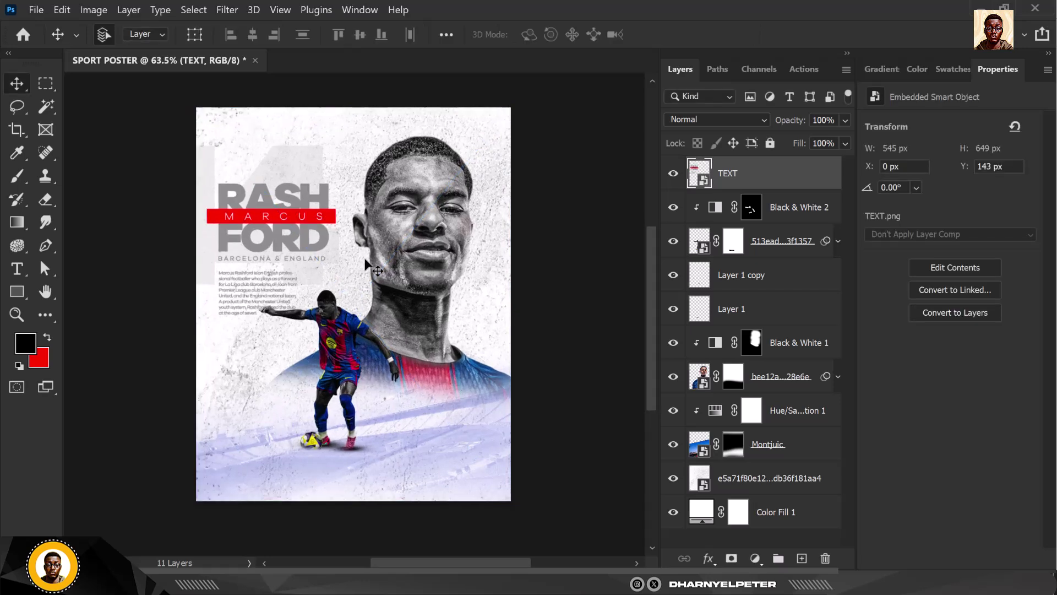
scroll(405, 411, "up", 2)
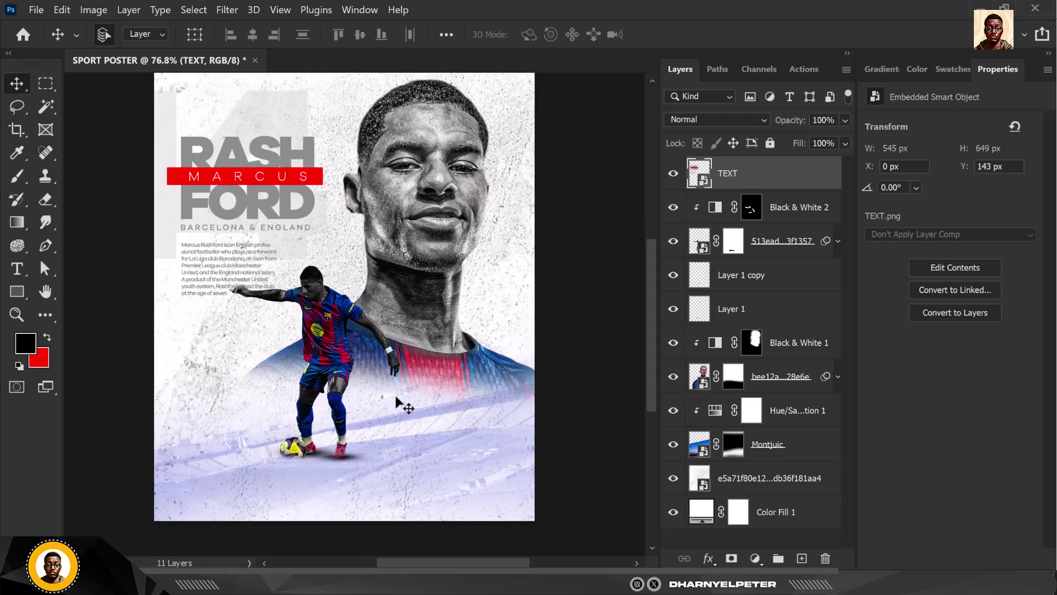
scroll(395, 396, "down", 3)
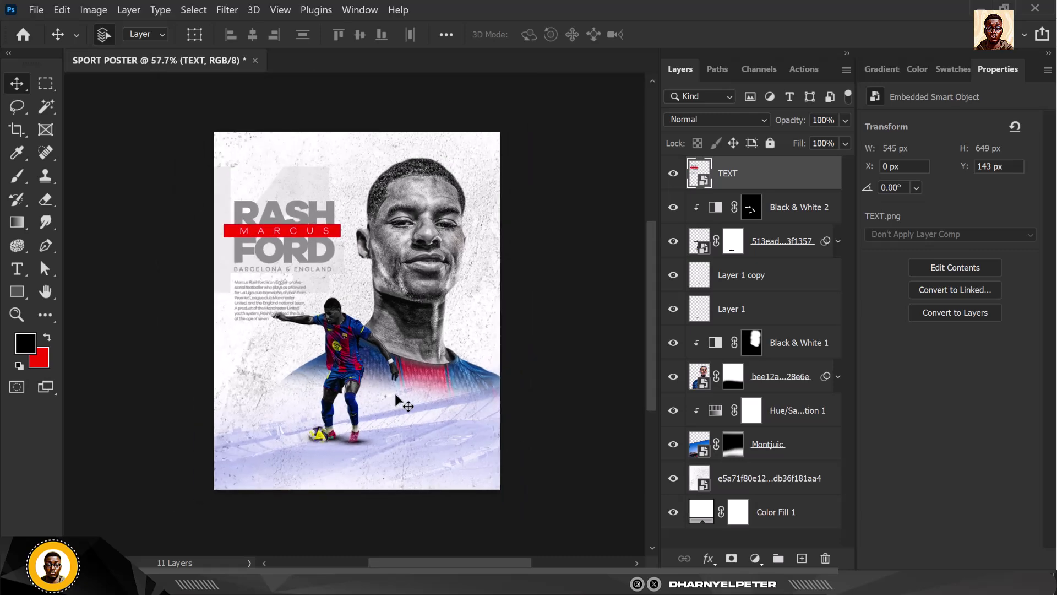
left_click(811, 210)
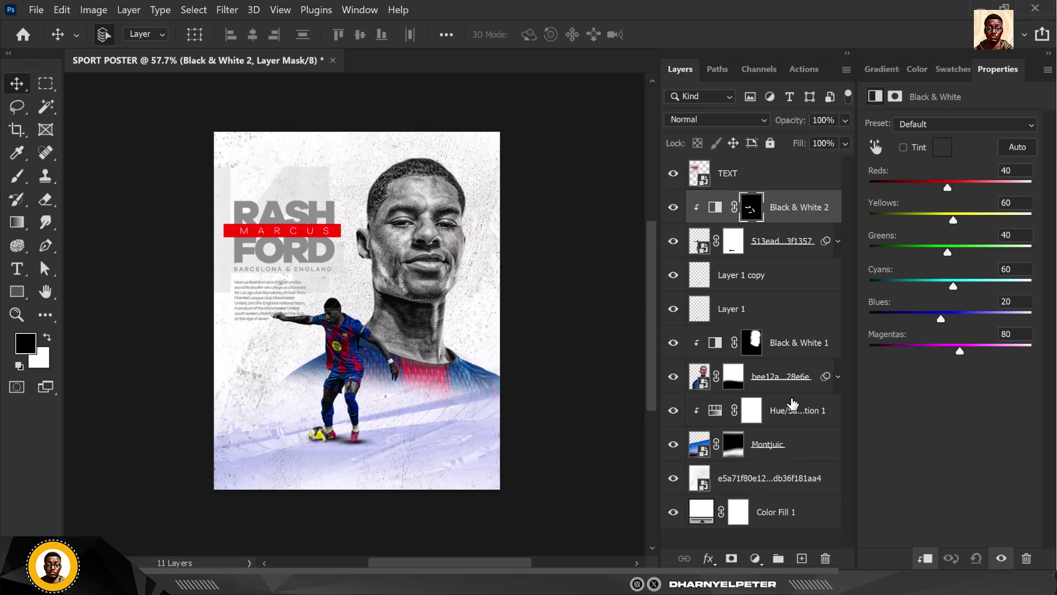
- Scale the TEXT title block up to about 103.6% with Free Transform
left_click(798, 380, "shift")
key("ctrl+t")
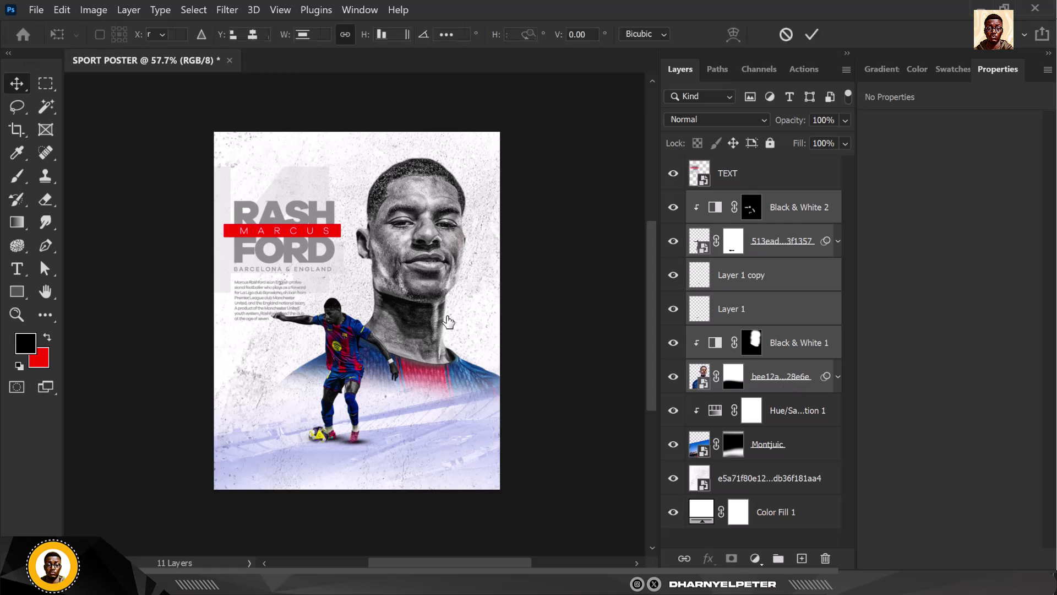
scroll(512, 318, "down", 5)
scroll(526, 435, "up", 4)
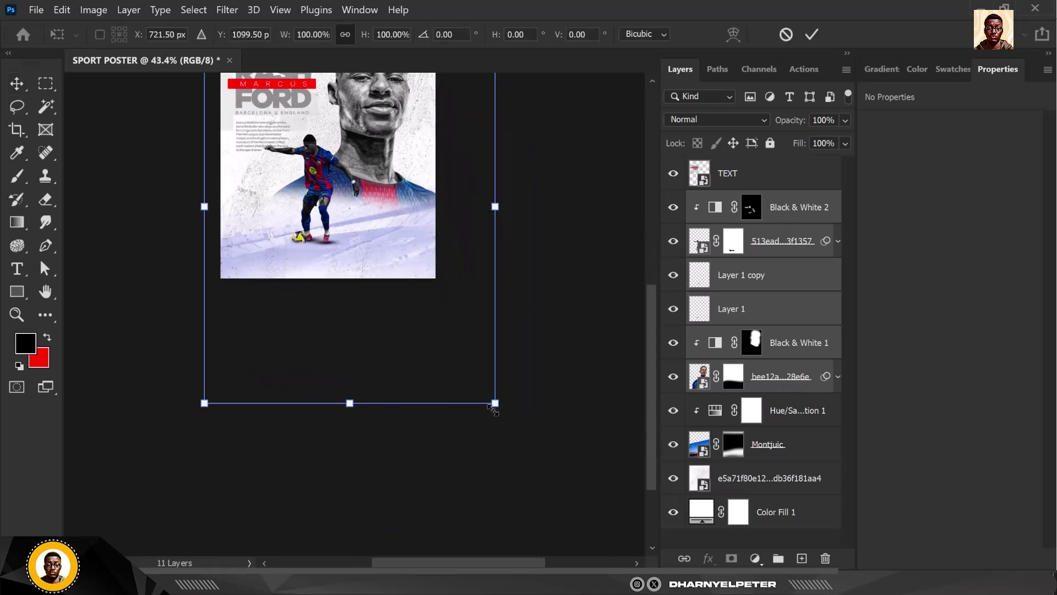
left_click_drag(494, 404, 505, 416)
scroll(448, 432, "down", 3)
scroll(392, 319, "up", 5)
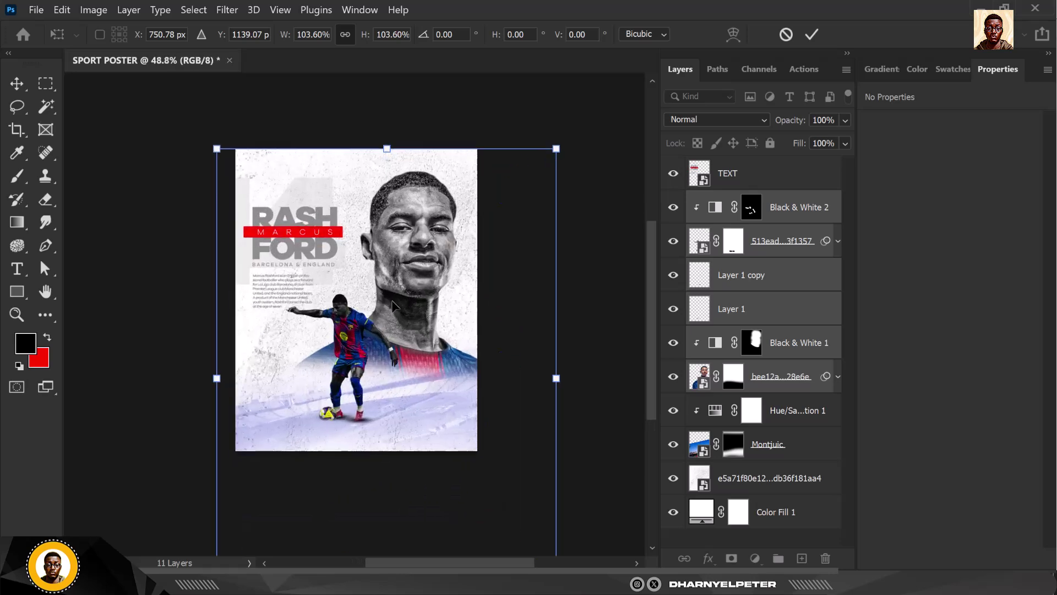
- Move the title block down to Y 143 px, commit it, and select the TEXT layer
left_click_drag(384, 300, 386, 306)
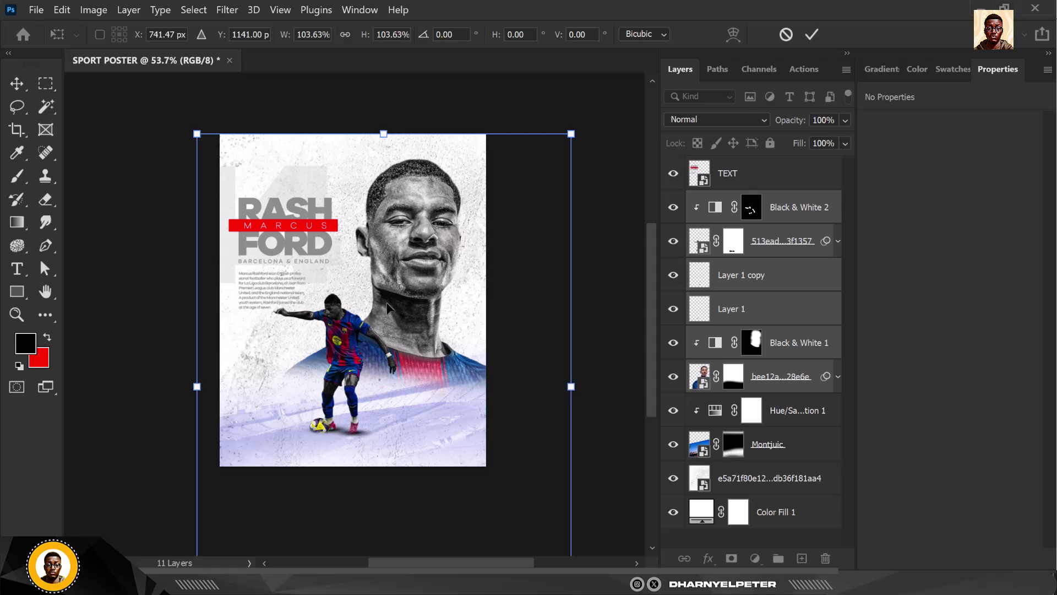
key("shift+Down")
key("shift+Down")
key("Return")
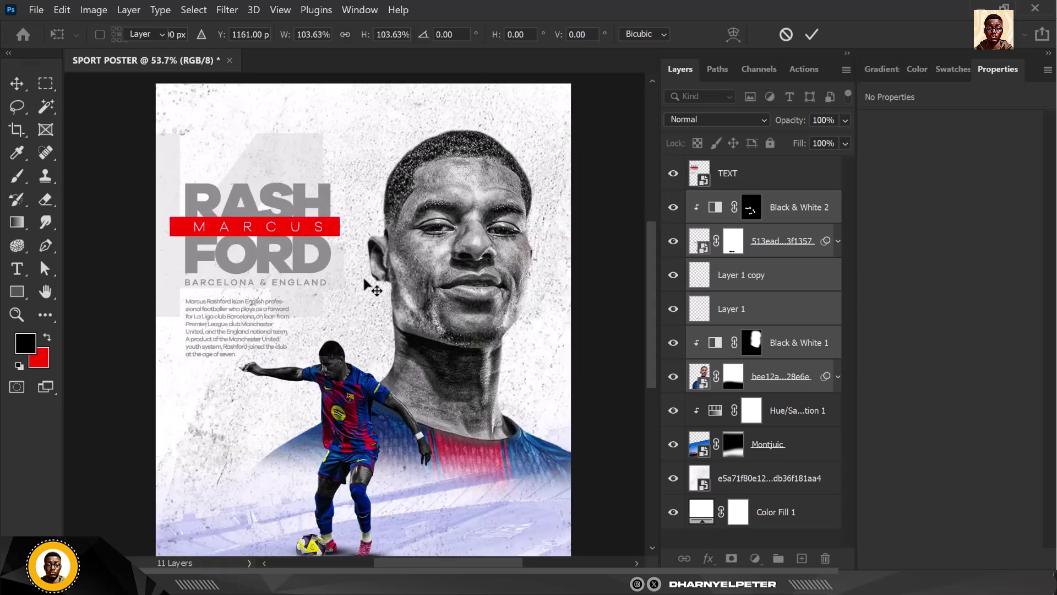
scroll(372, 287, "up", 3)
scroll(372, 286, "down", 2)
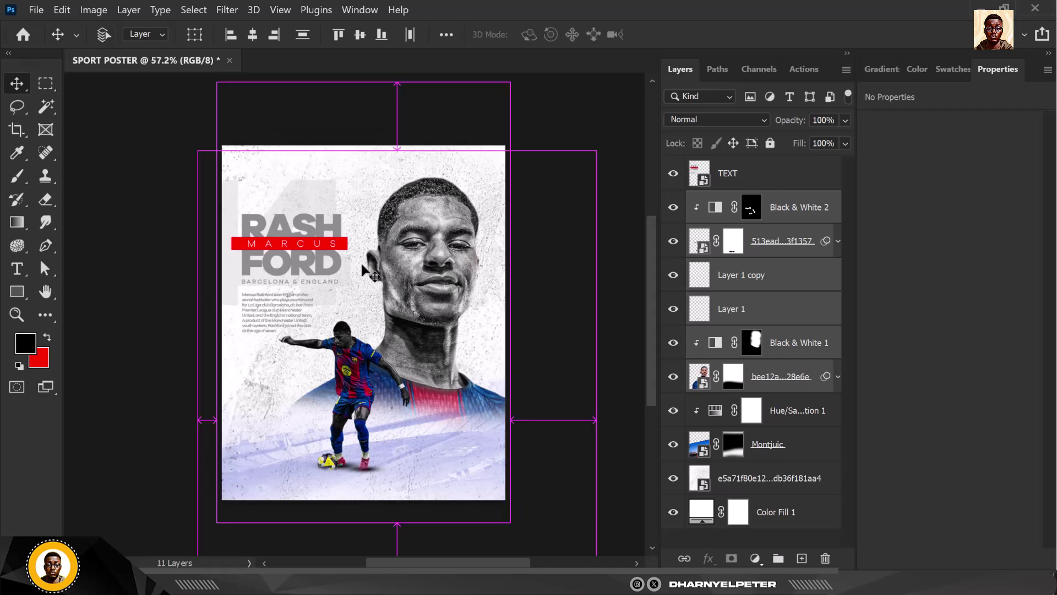
scroll(370, 273, "up", 1)
scroll(363, 270, "up", 1)
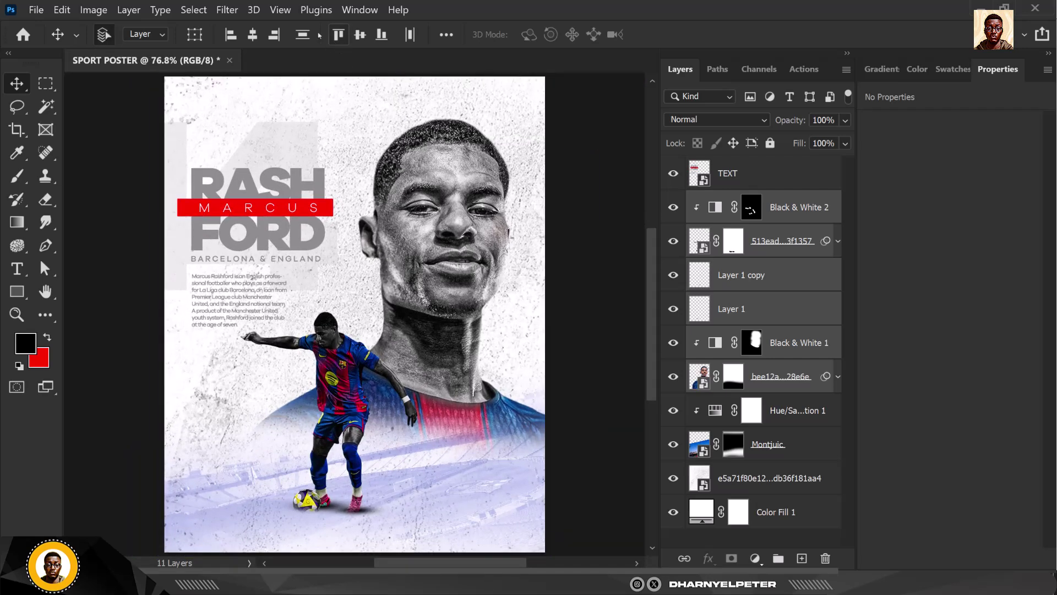
left_click(752, 172)
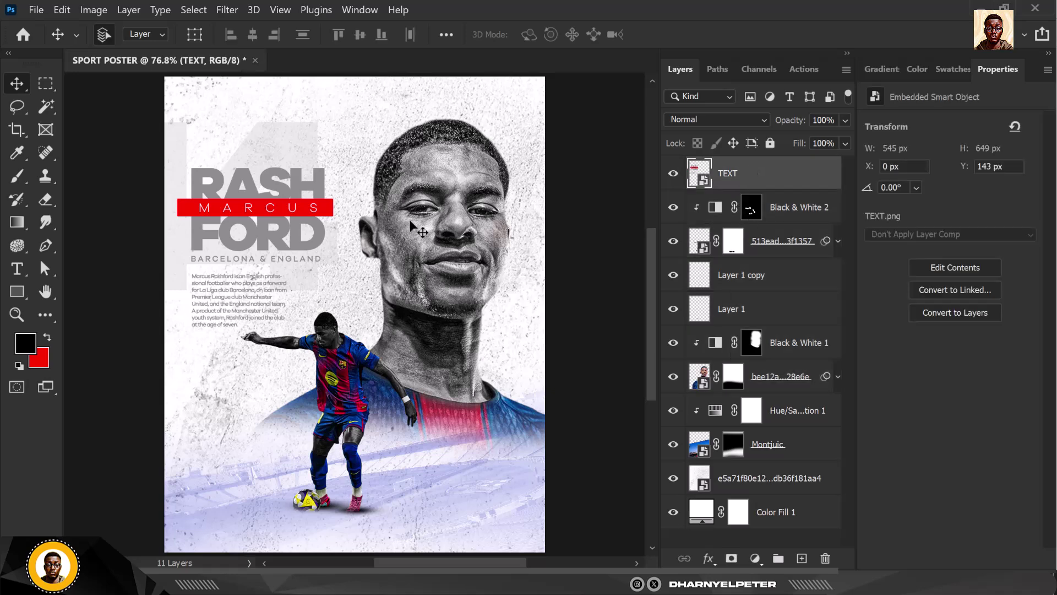
scroll(339, 220, "down", 1)
scroll(340, 219, "up", 1)
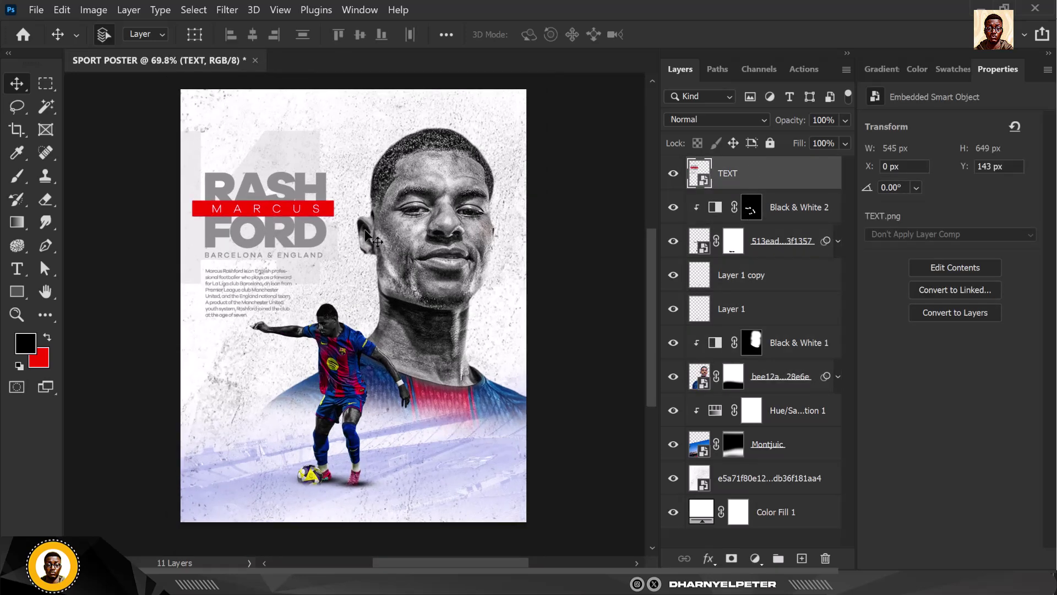
- On a new layer, paint a soft red 500 px brush glow behind the face
left_click(802, 559)
left_click(47, 337)
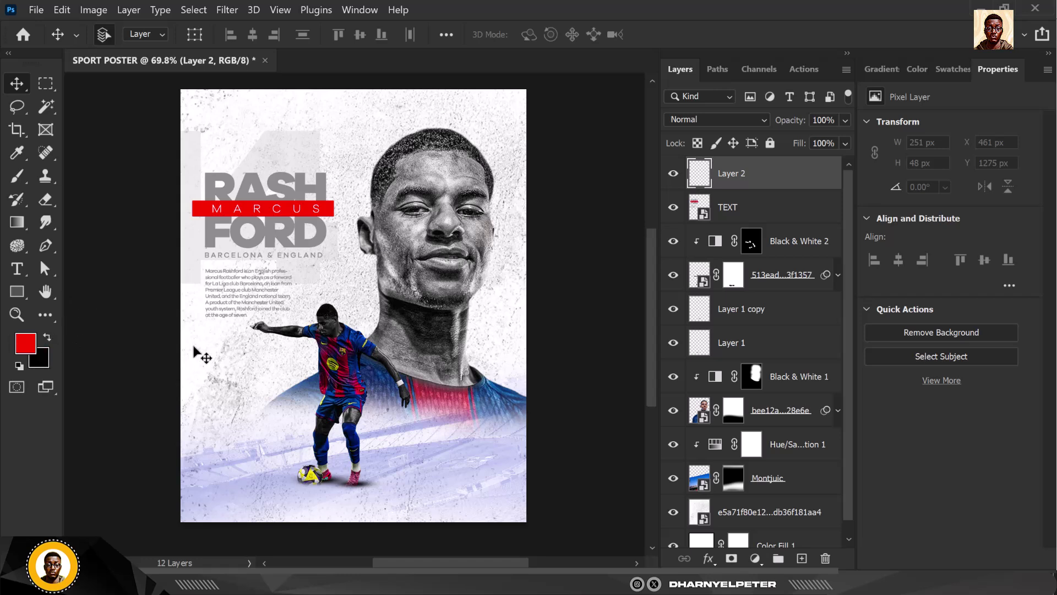
key("b")
key("bracketright")
key("bracketright")
key("bracketright")
key("bracketright")
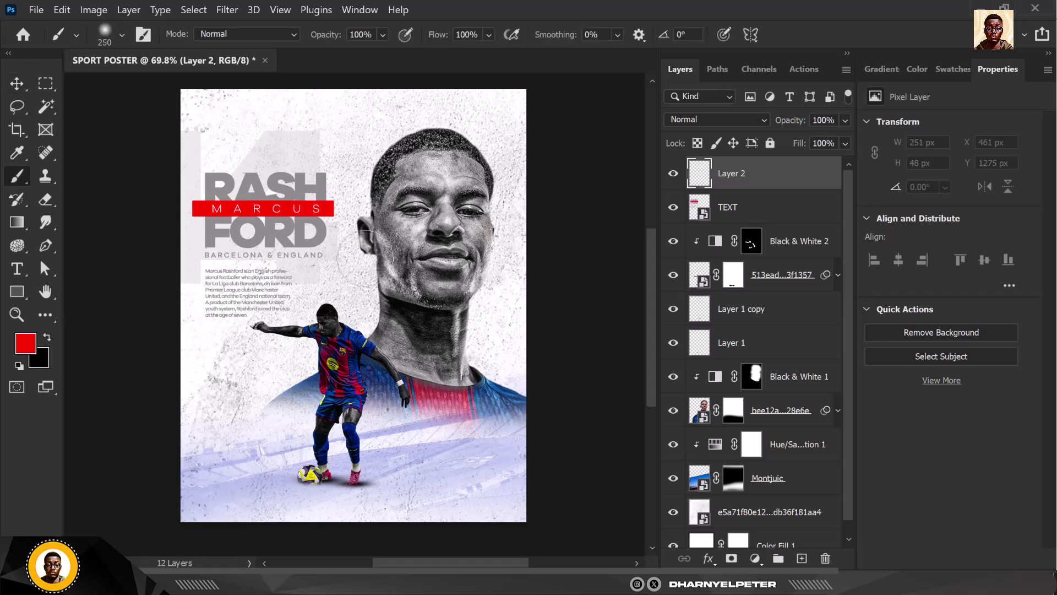
left_click(361, 281)
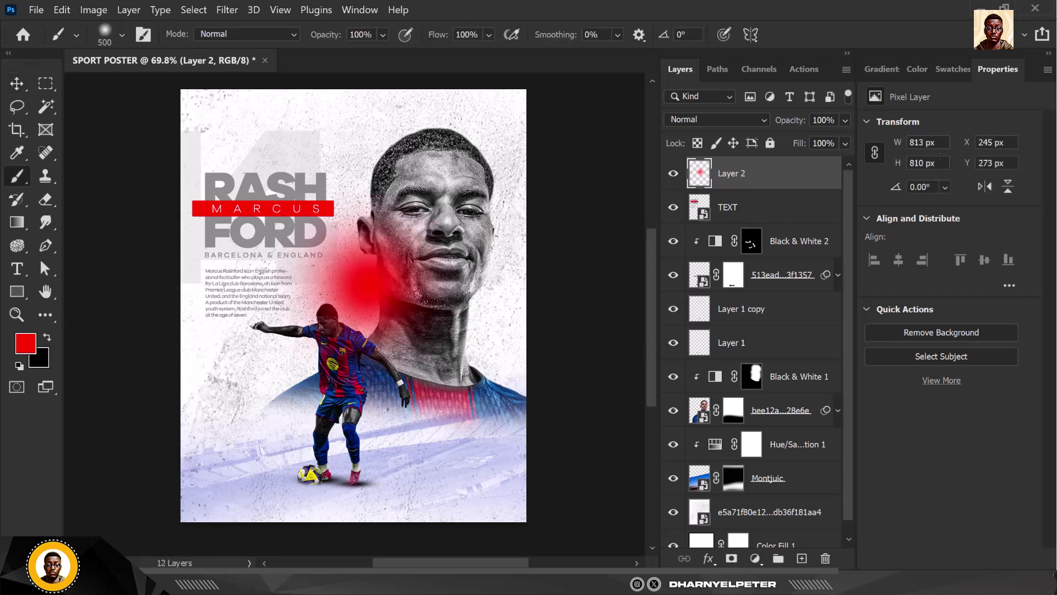
- Set the glow layer to Screen and add red glows at the lower left, right edge and top-right corner
left_click(739, 123)
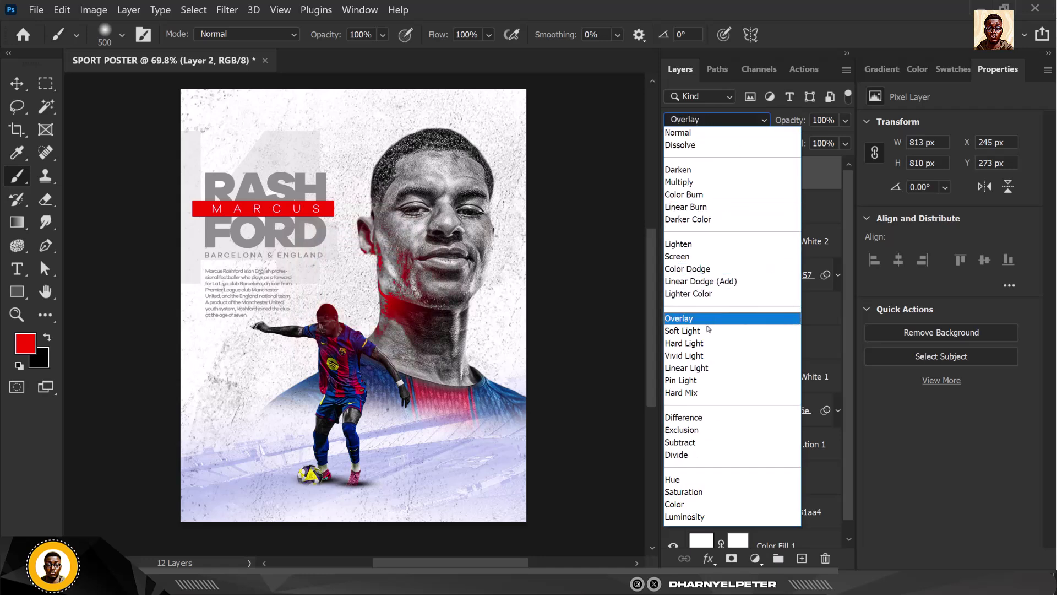
left_click(693, 257)
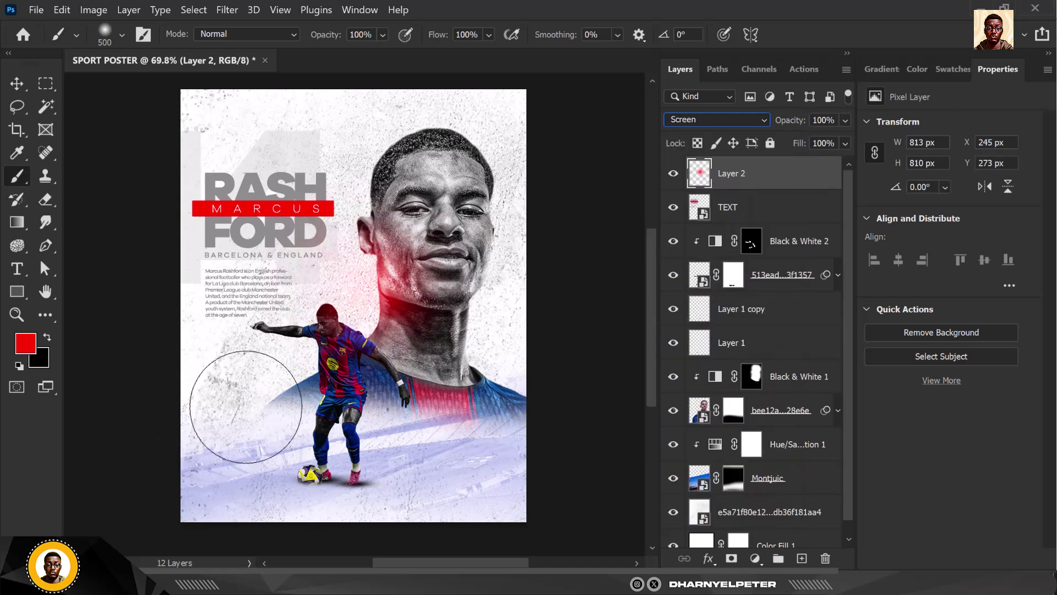
left_click(188, 419)
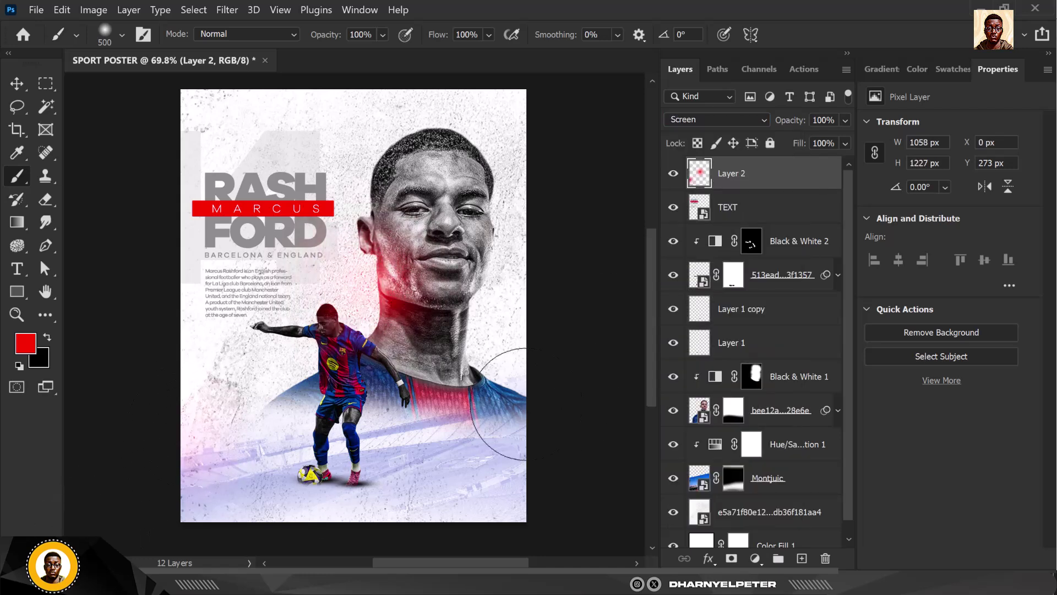
left_click(552, 433)
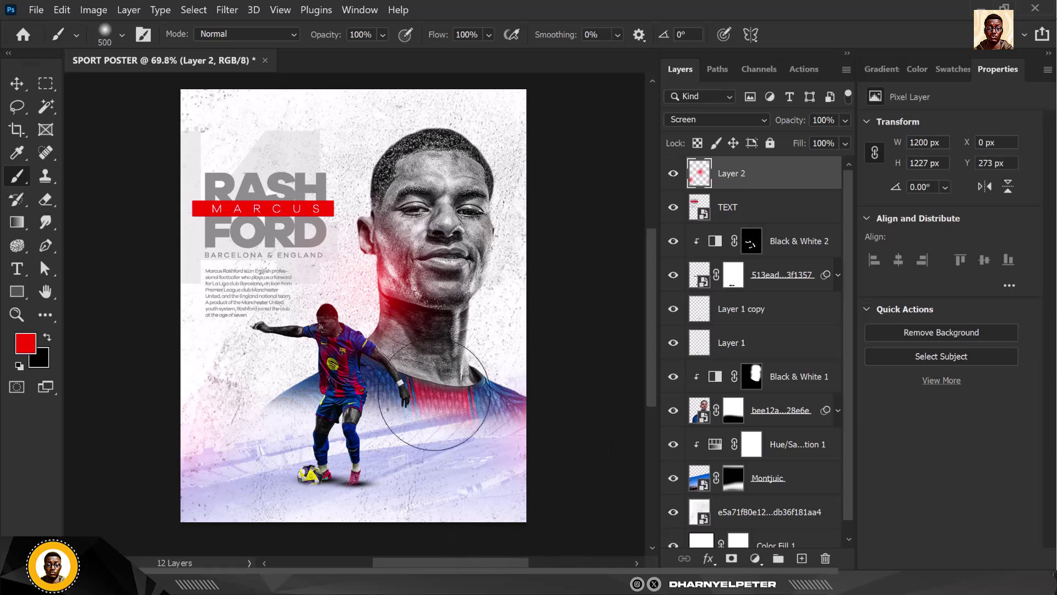
scroll(401, 366, "down", 1)
scroll(391, 195, "up", 1)
left_click(553, 190)
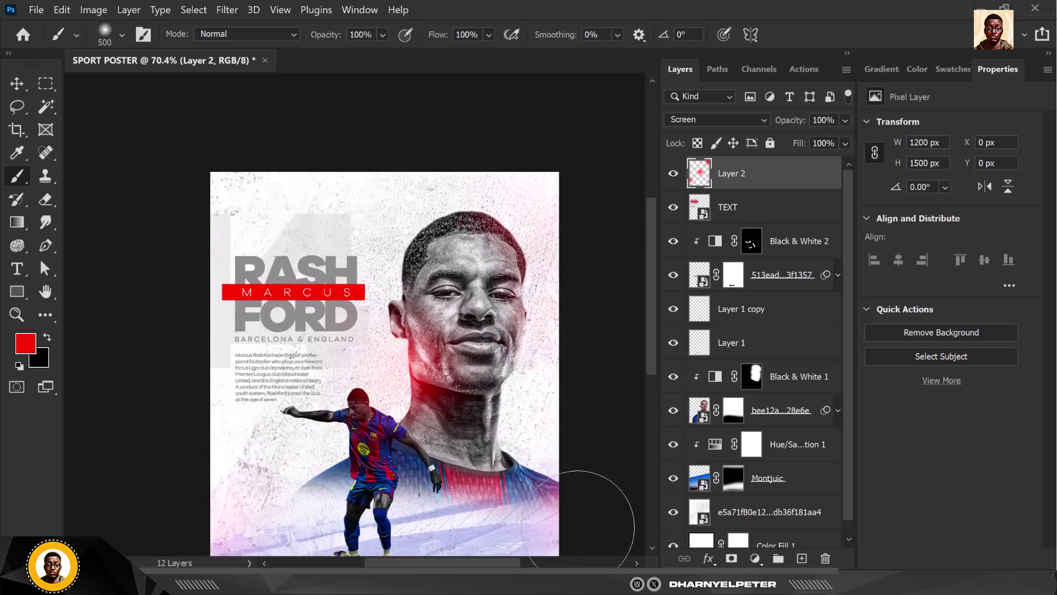
- Brush more red glow beside the face's right side and over the player's hand
left_click(523, 380)
scroll(573, 201, "down", 3)
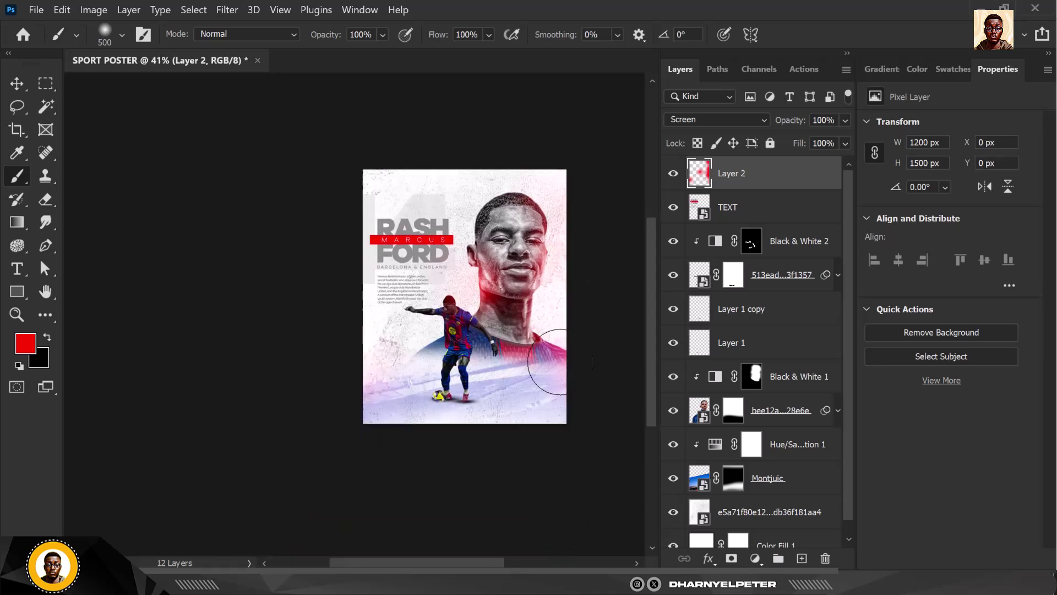
scroll(543, 350, "up", 2)
scroll(538, 342, "down", 2)
scroll(538, 306, "up", 2)
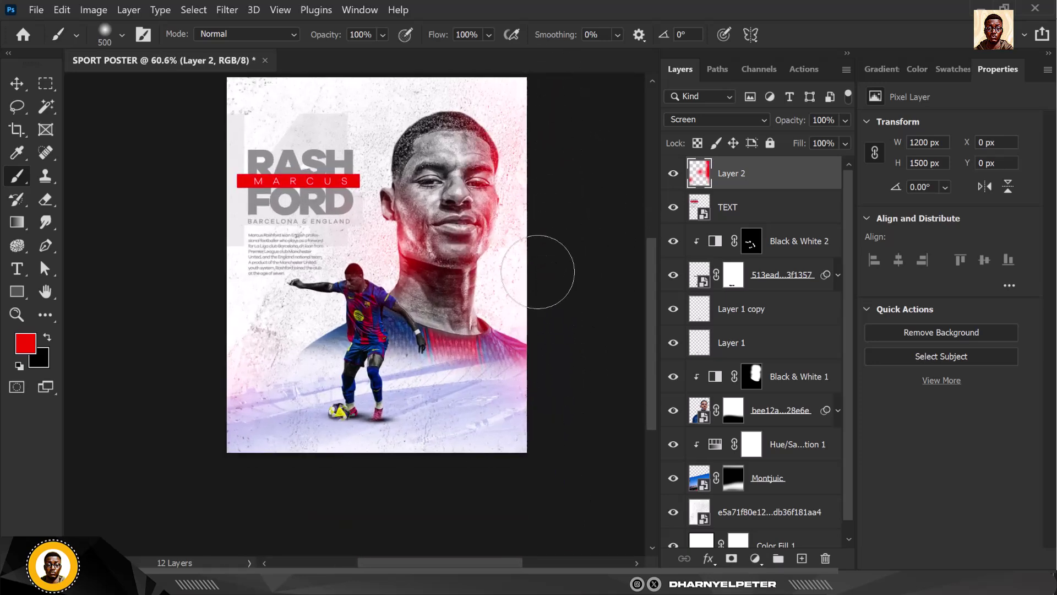
scroll(538, 264, "down", 3)
scroll(525, 294, "up", 3)
mouse_move(524, 293)
left_mouse_down()
mouse_move(382, 406)
mouse_move(378, 448)
left_mouse_up()
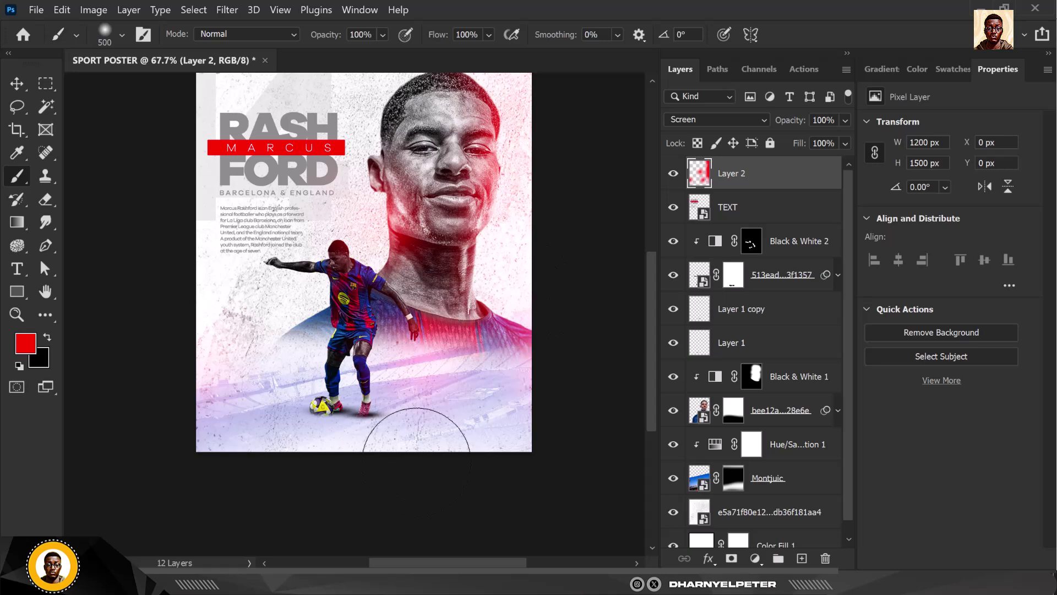
scroll(465, 330, "down", 2)
scroll(385, 248, "up", 3)
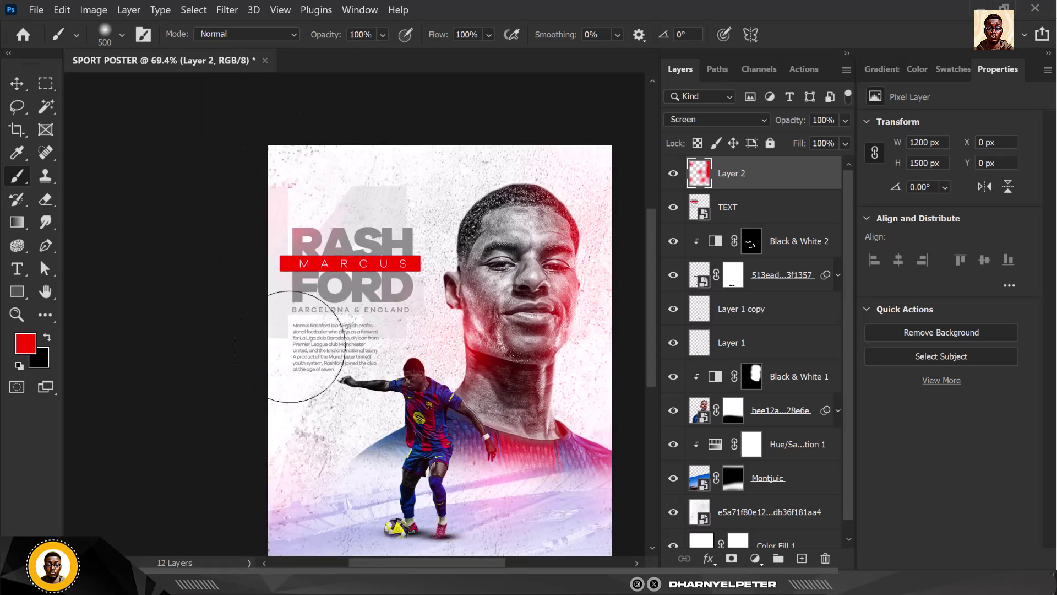
scroll(306, 163, "down", 2)
scroll(320, 179, "up", 4)
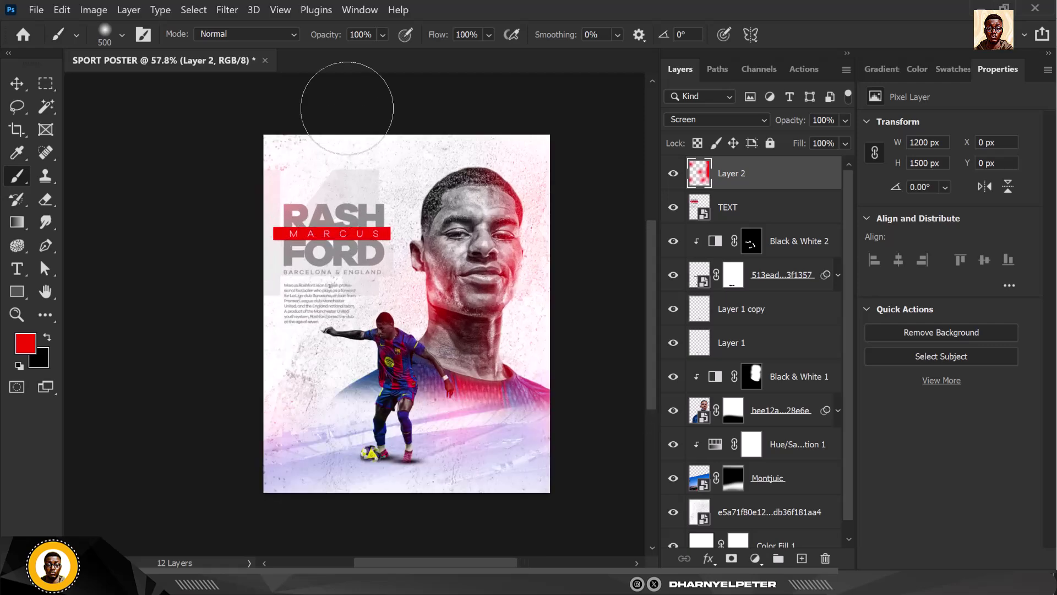
left_click(22, 81)
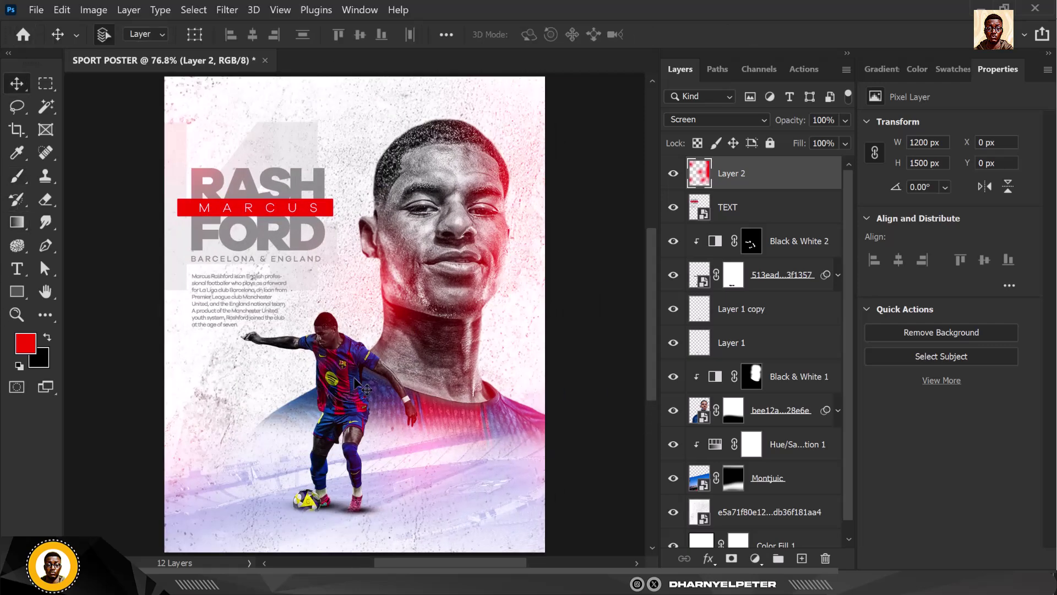
- Select the player layer, then show Black & White 2's settings: Reds 40, Yellows 60, Magentas 80
scroll(353, 376, "up", 3)
scroll(406, 382, "up", 2)
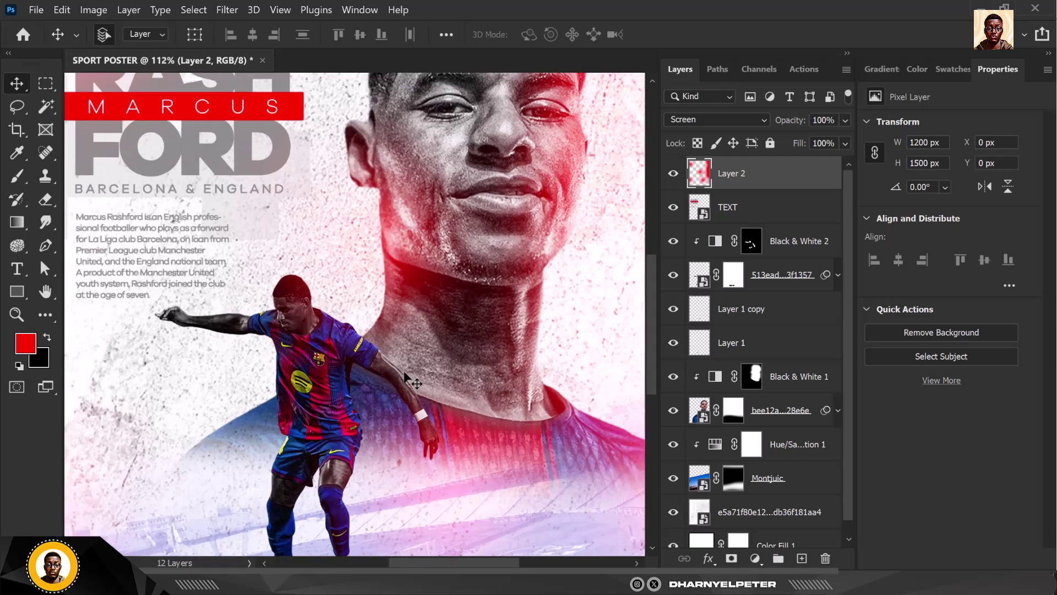
left_click(336, 399, "ctrl")
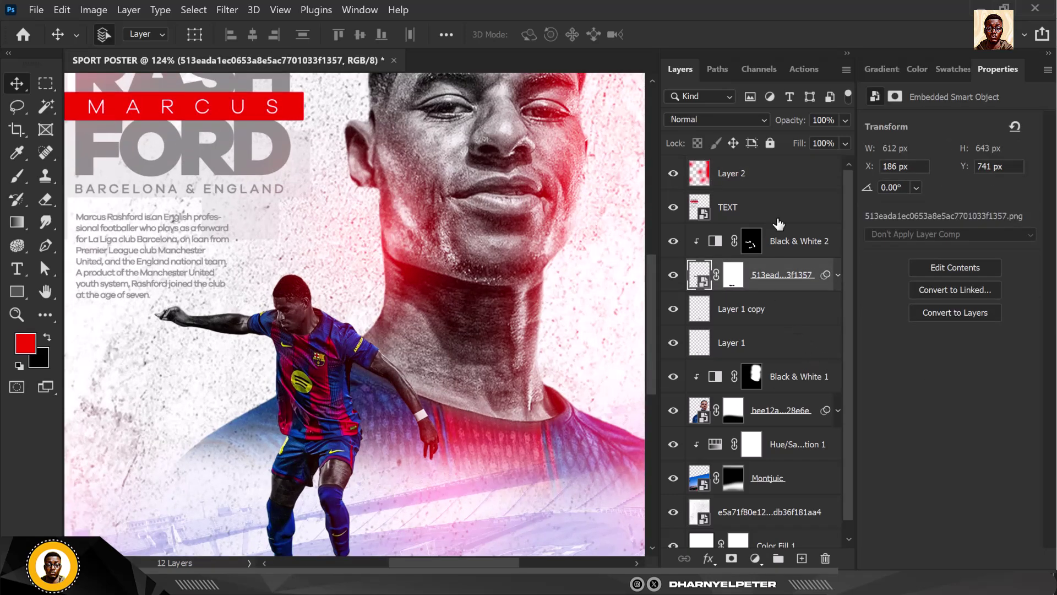
left_click(792, 244)
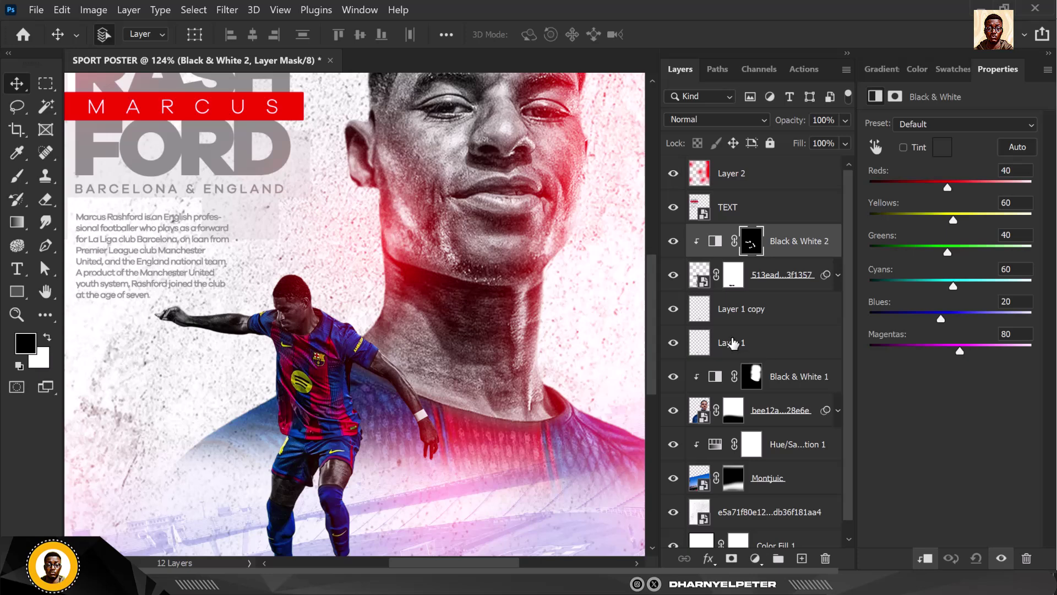
scroll(585, 371, "down", 5)
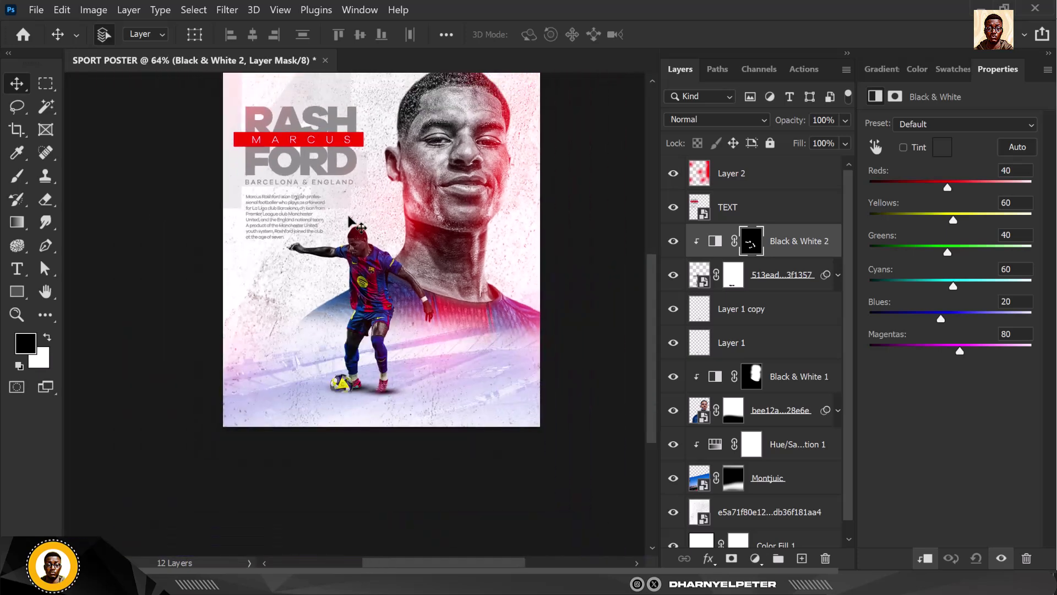
scroll(377, 203, "up", 1)
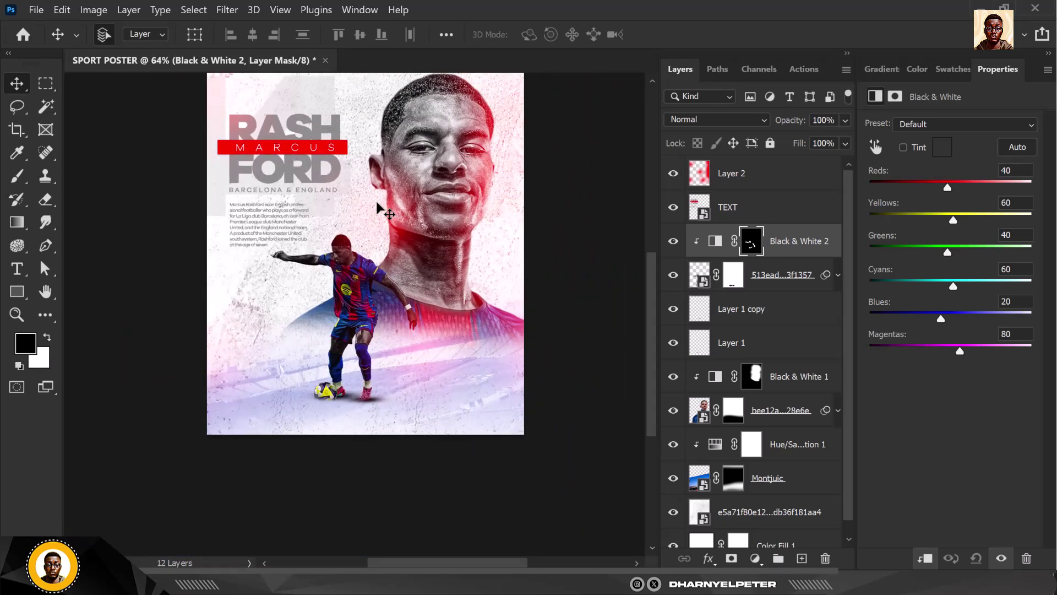